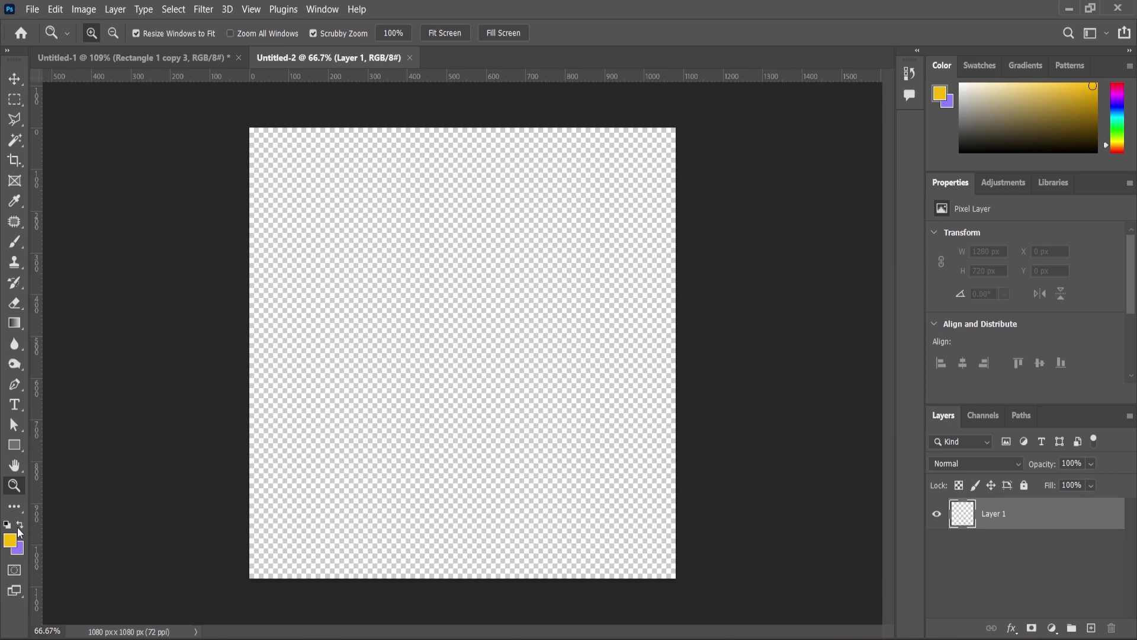
# Step: Set the foreground colour to white
pyautogui.click(13, 543)
pyautogui.write('fdfdfd')
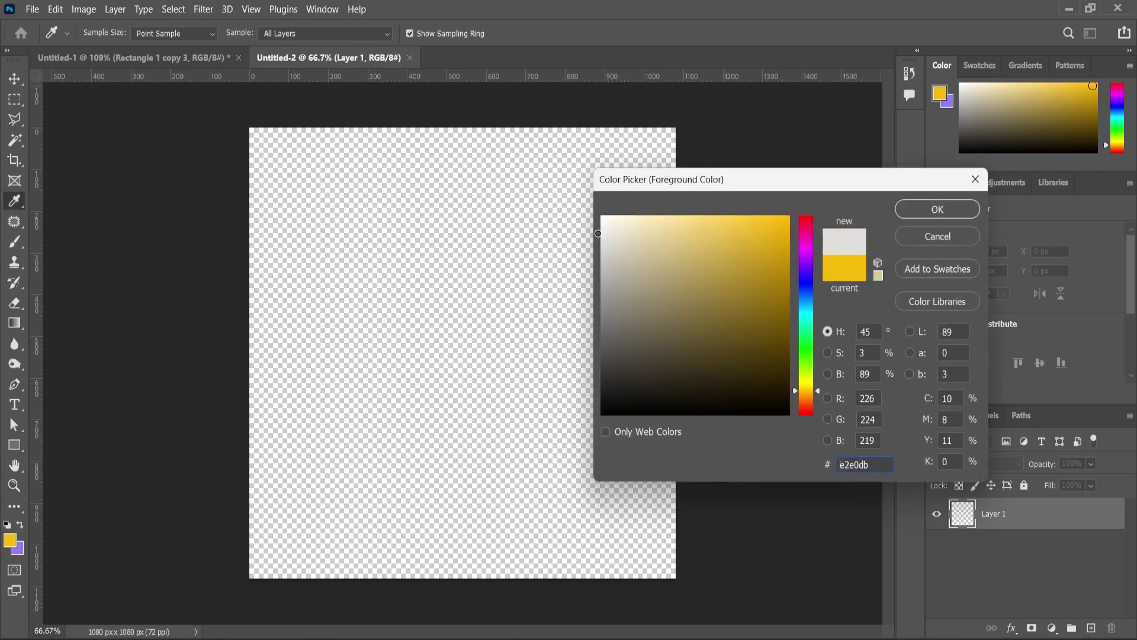
pyautogui.click(928, 215)
pyautogui.press('z')
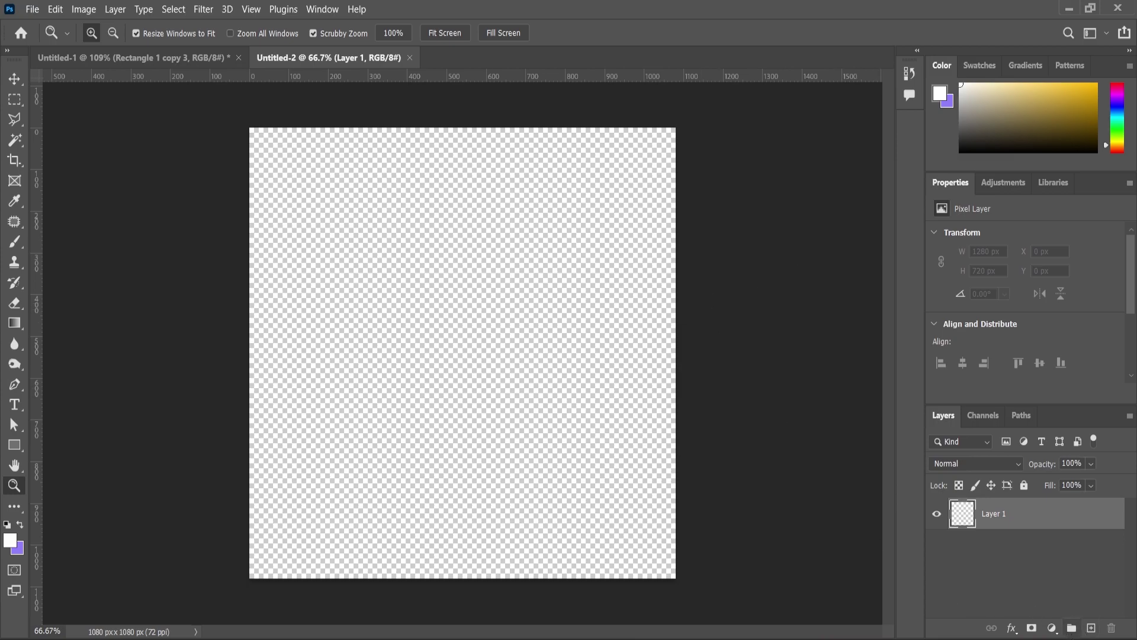
# Step: Add a Solid Color fill layer in white (ffffff) as the background
pyautogui.click(1052, 629)
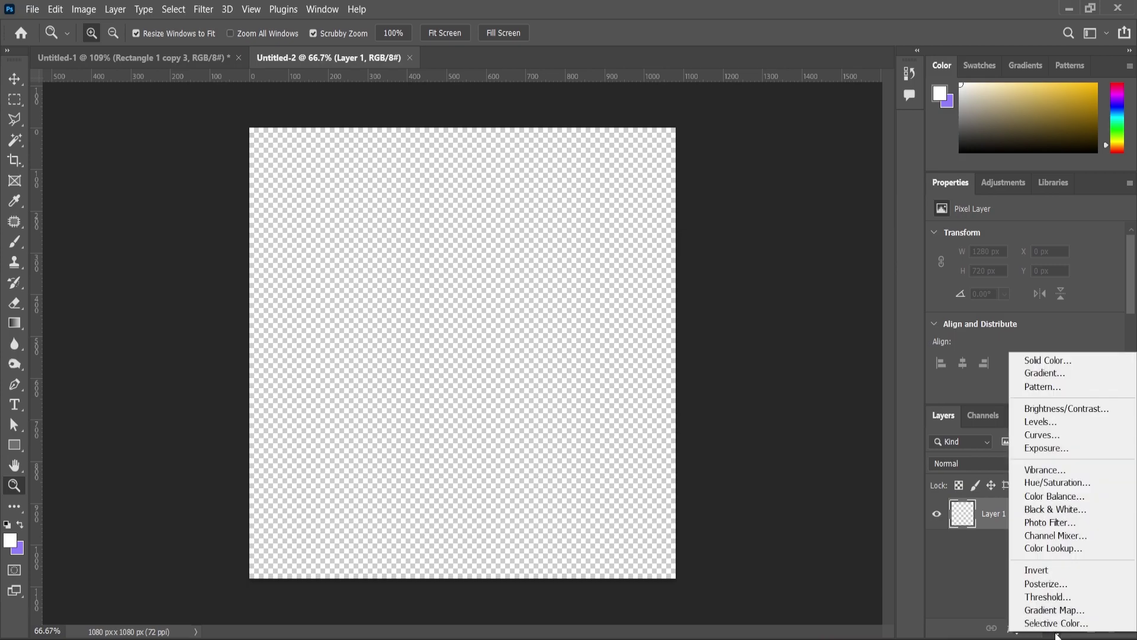
pyautogui.click(1041, 363)
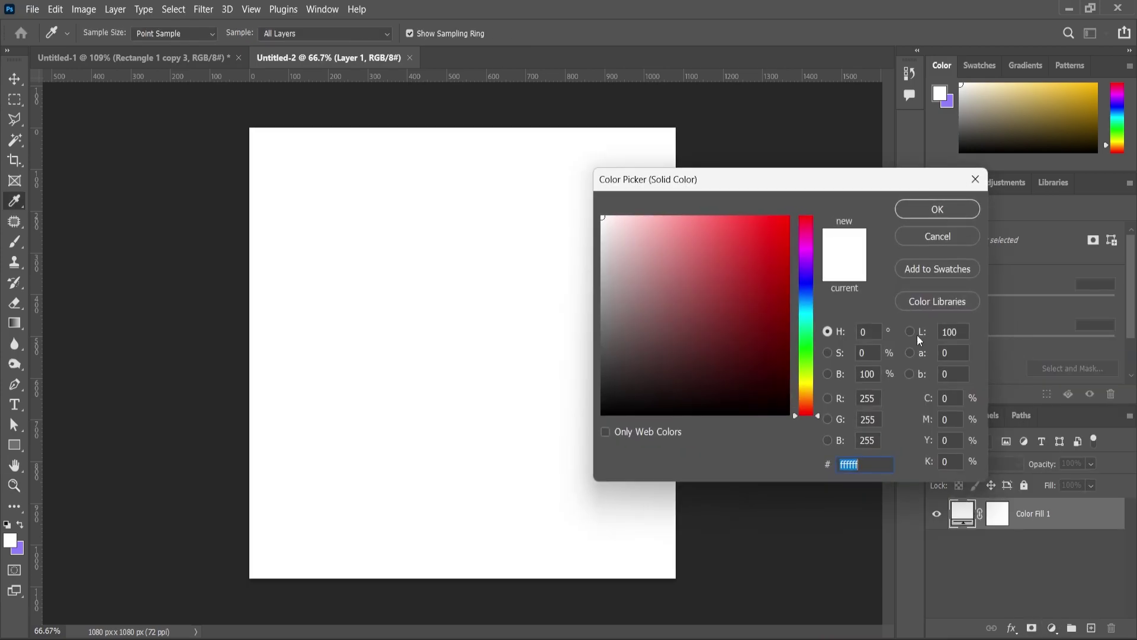
pyautogui.click(920, 214)
pyautogui.press('z')
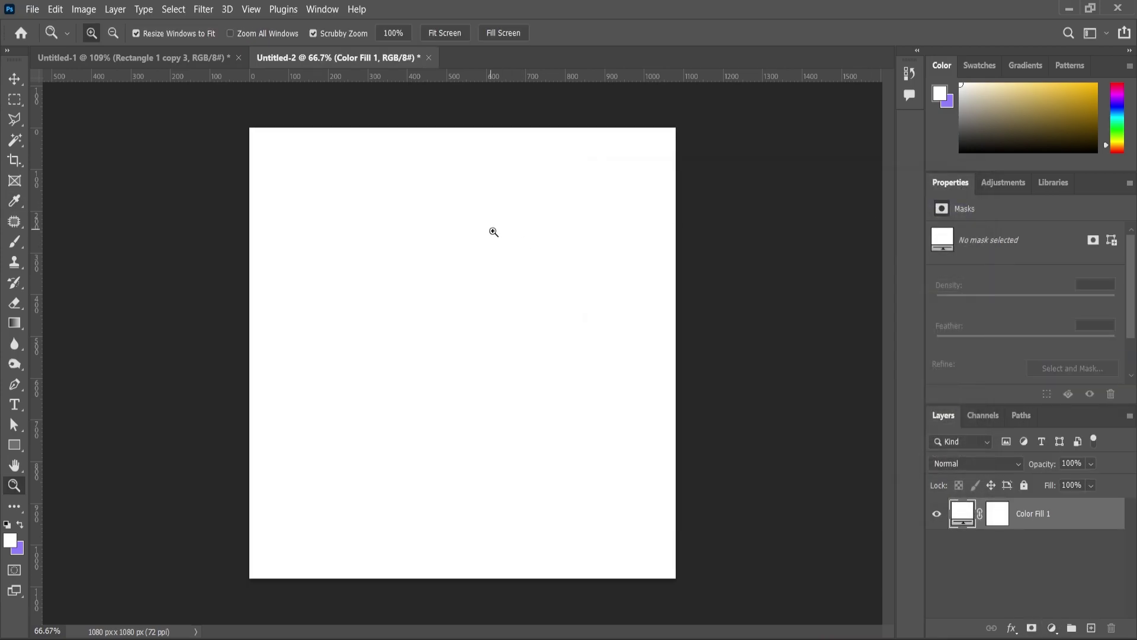
# Step: Create a new guide layout with 30 px margins on all four sides of the canvas
pyautogui.click(252, 9)
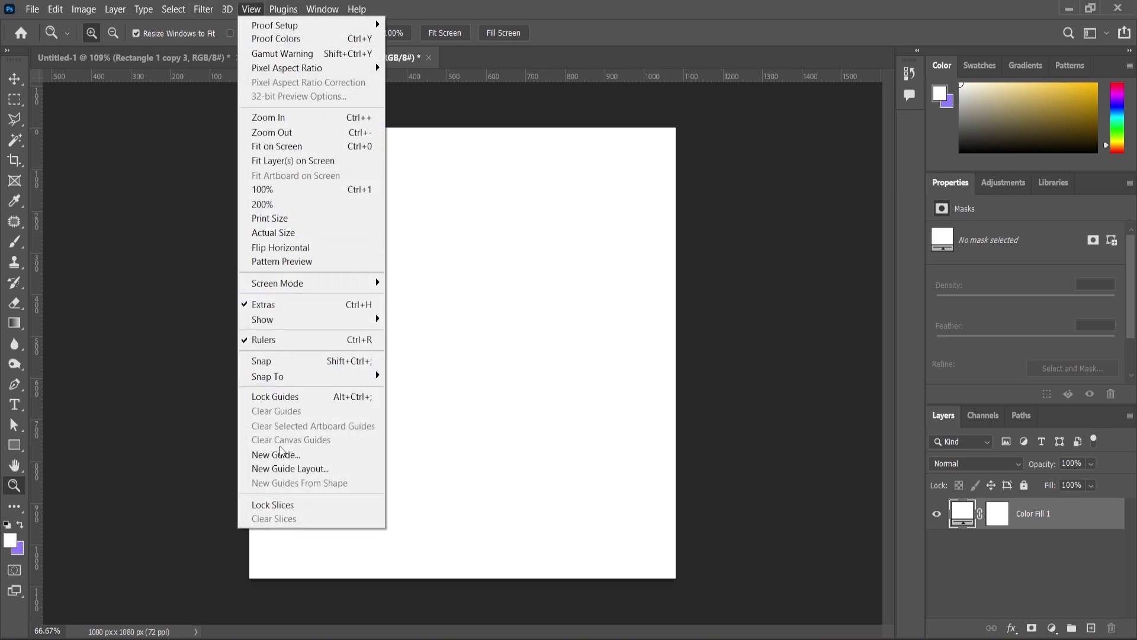
pyautogui.click(287, 469)
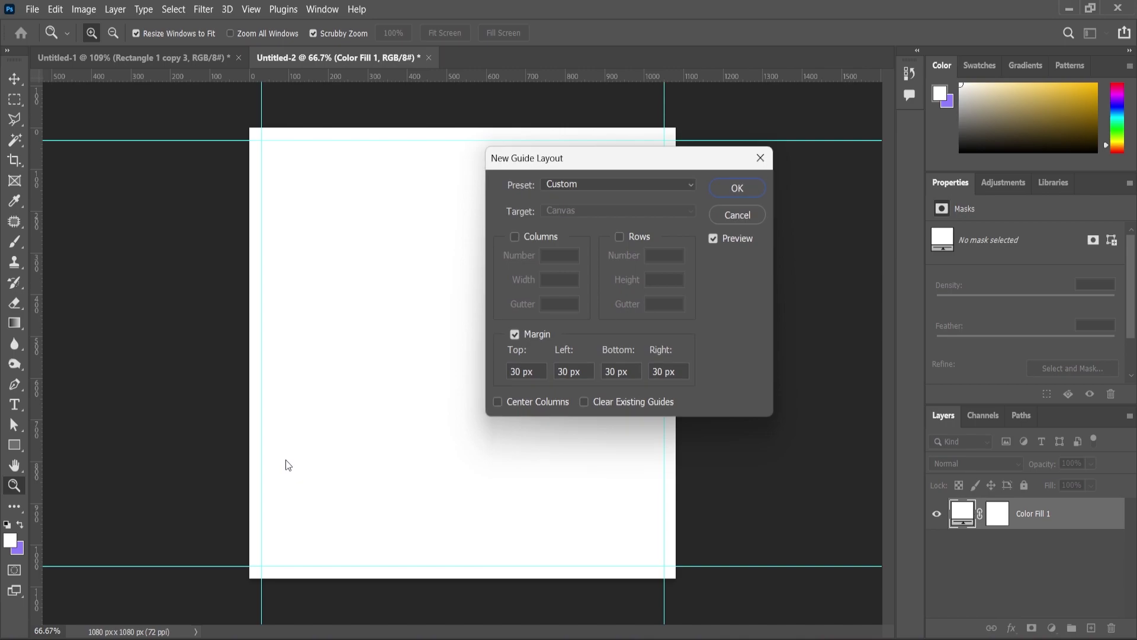
pyautogui.click(741, 197)
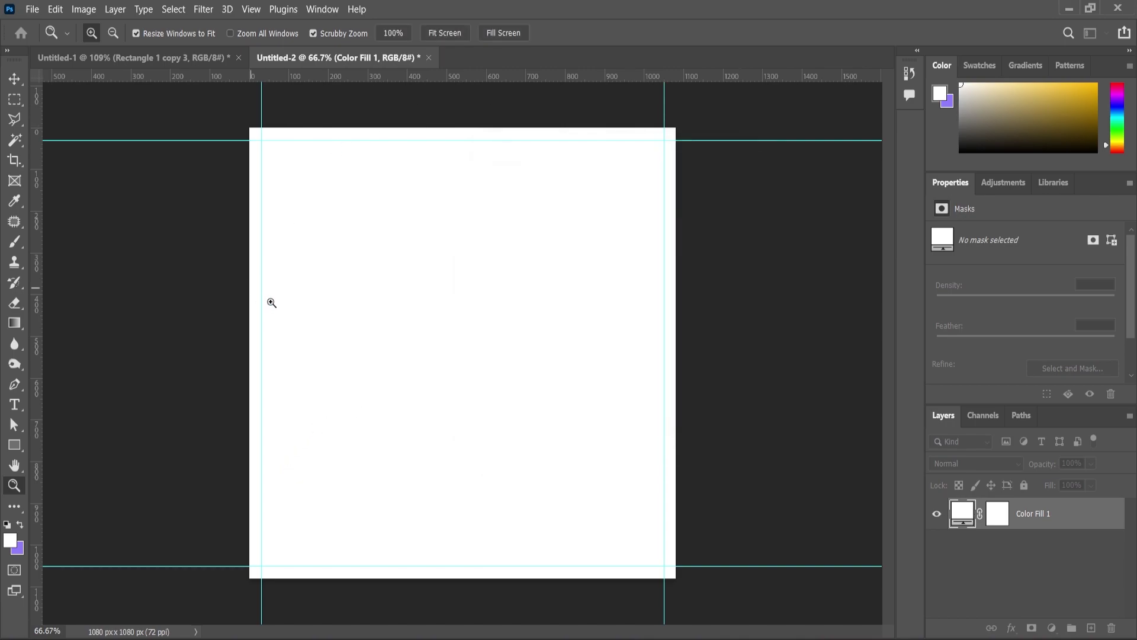
# Step: Sample the light gray square in the Untitled-1 document as the foreground colour, and return to the Untitled-2 document
pyautogui.click(202, 61)
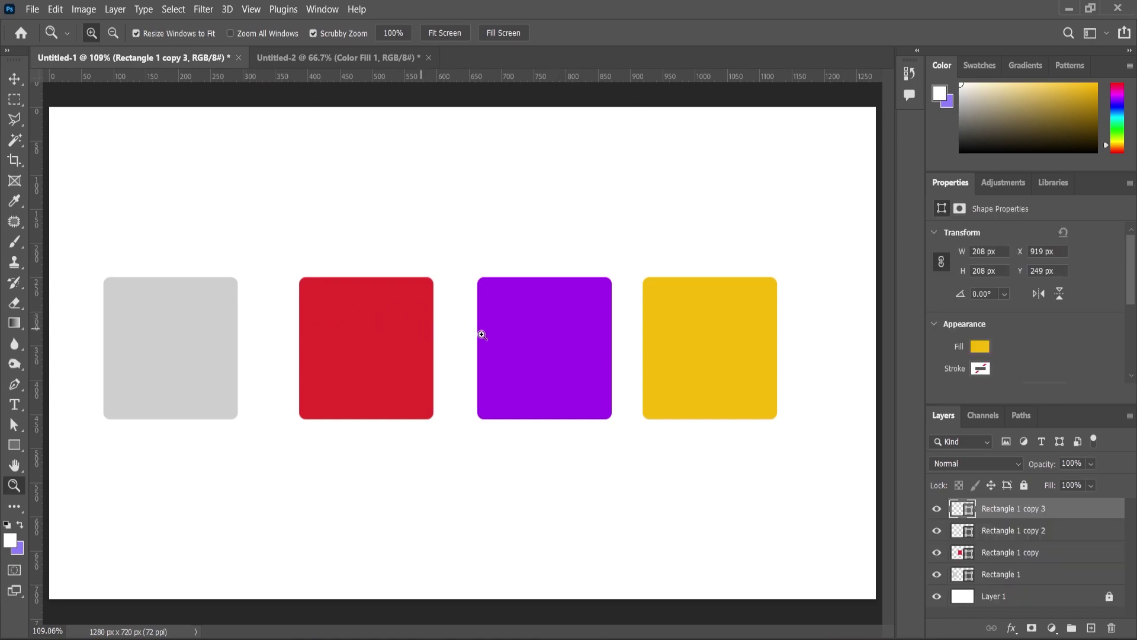
pyautogui.click(15, 200)
pyautogui.click(198, 336)
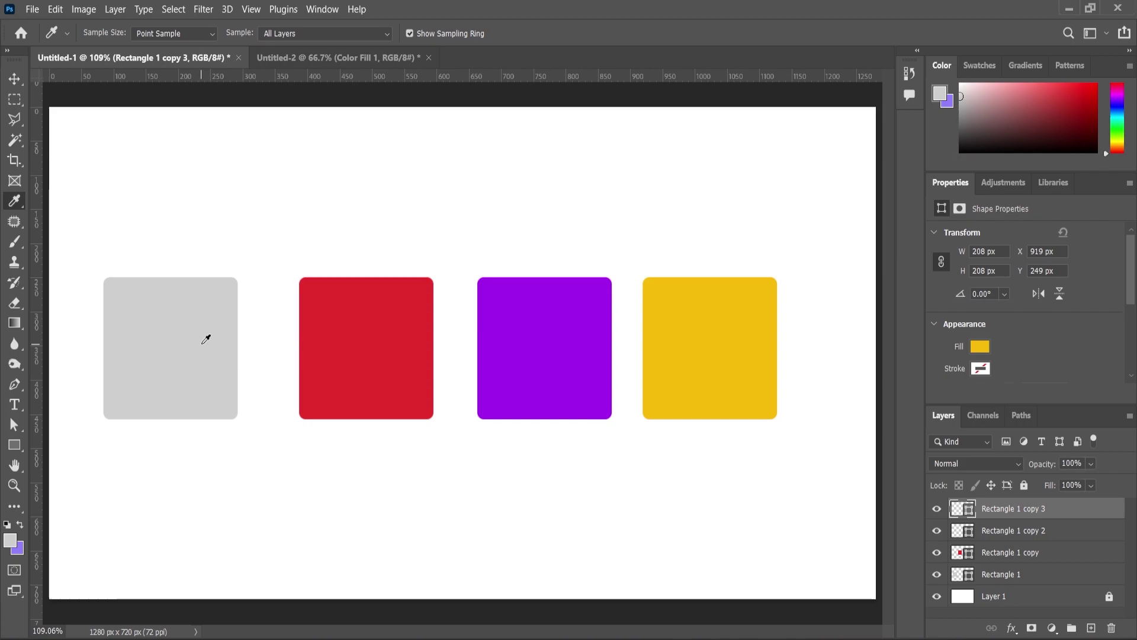
pyautogui.click(315, 61)
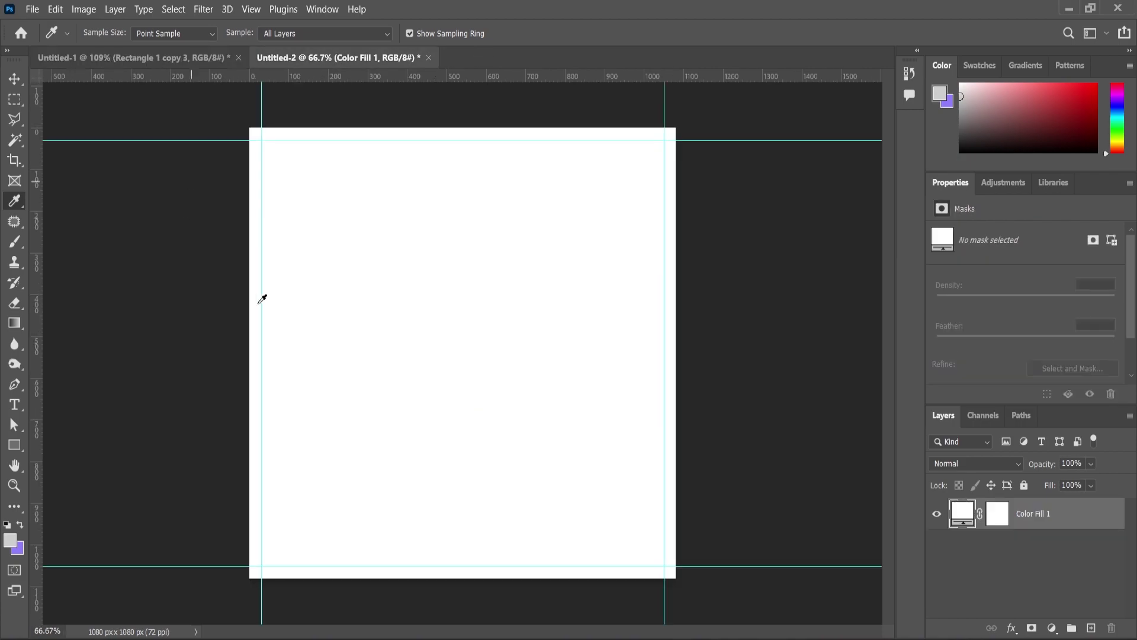
# Step: Draw a circle about 420 px wide over the upper-left corner of the canvas with the Ellipse tool
pyautogui.moveTo(18, 447); pyautogui.dragTo(50, 460)
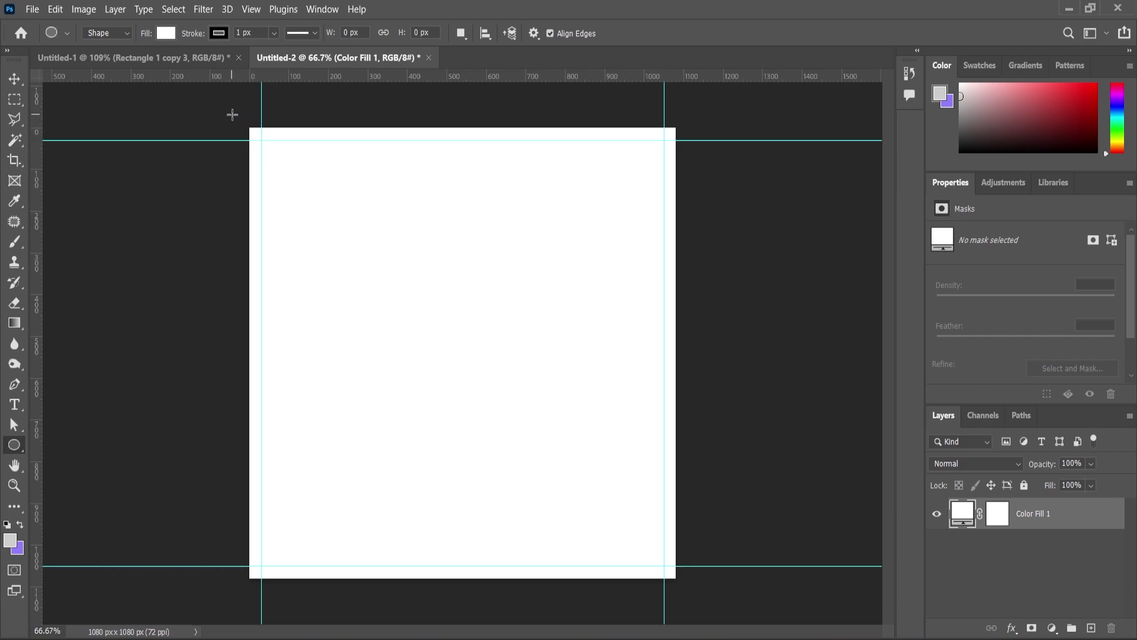
pyautogui.moveTo(233, 115); pyautogui.dragTo(400, 288)
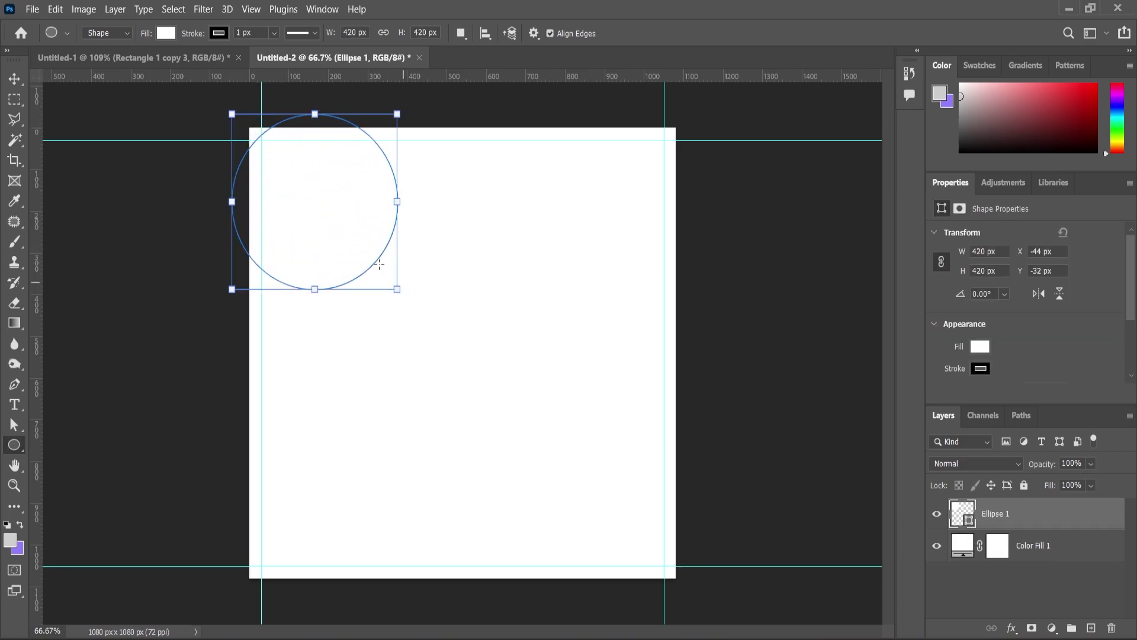
# Step: Give the circle a light gray stroke using the recently sampled colour
pyautogui.click(981, 368)
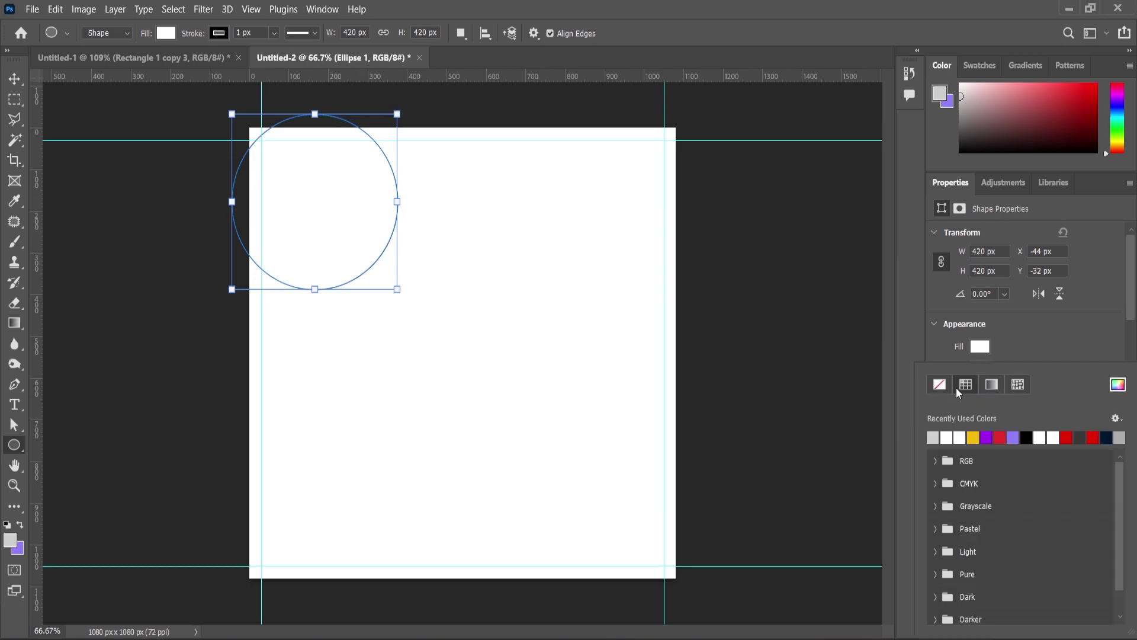
pyautogui.click(940, 384)
pyautogui.click(934, 438)
pyautogui.click(16, 80)
pyautogui.click(113, 248)
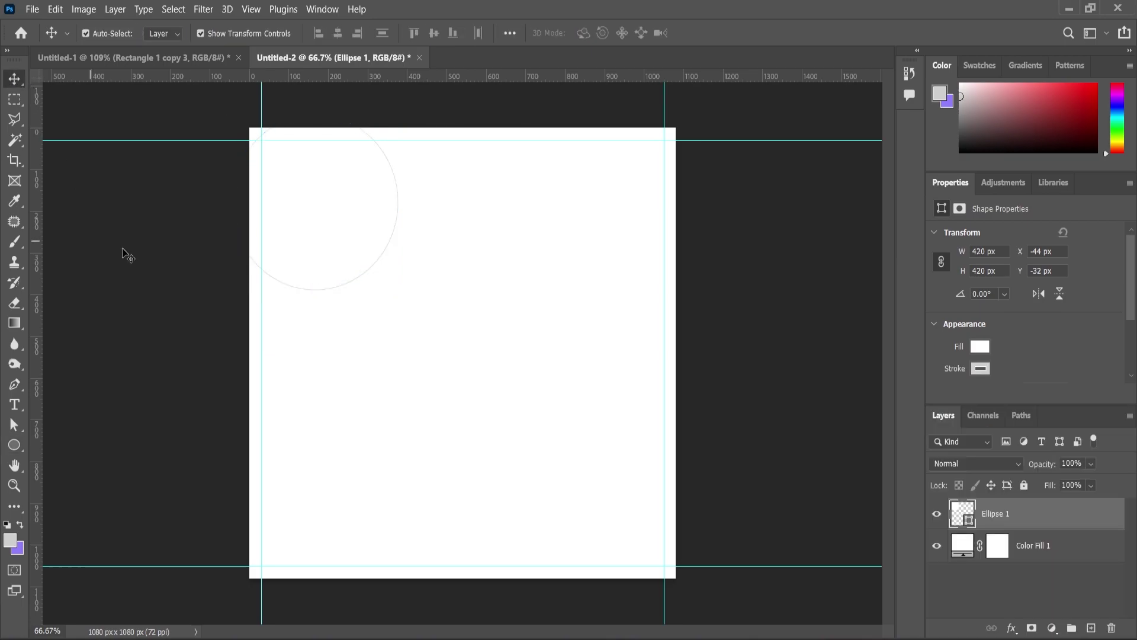
# Step: Remove the circle's stroke and fill it with the sampled light gray
pyautogui.click(316, 233)
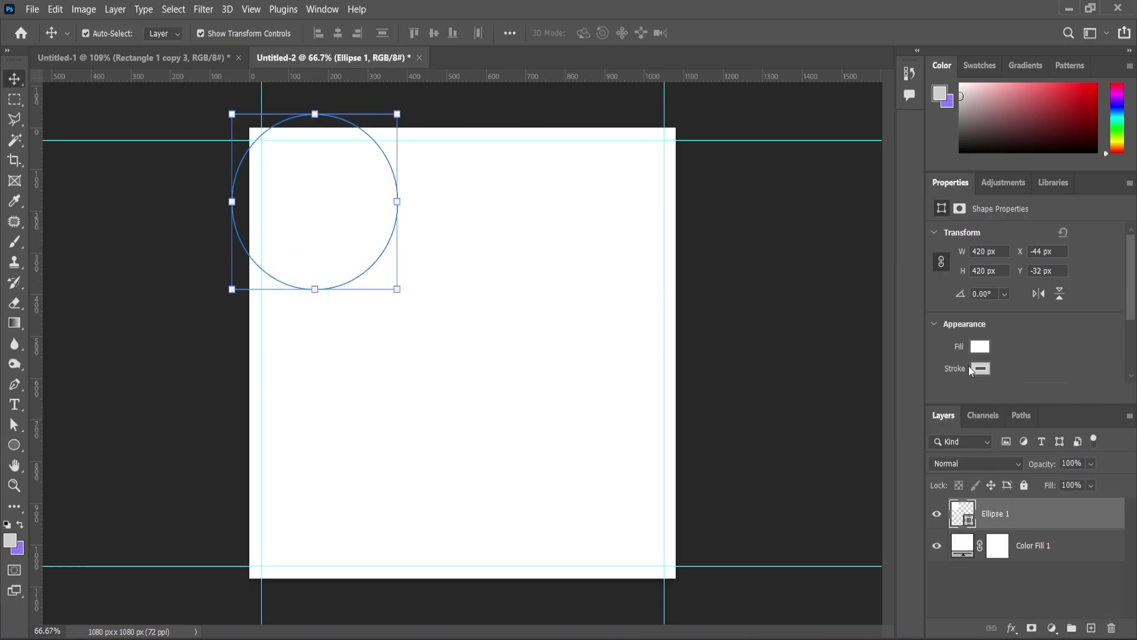
pyautogui.click(980, 372)
pyautogui.click(941, 385)
pyautogui.click(981, 347)
pyautogui.click(982, 348)
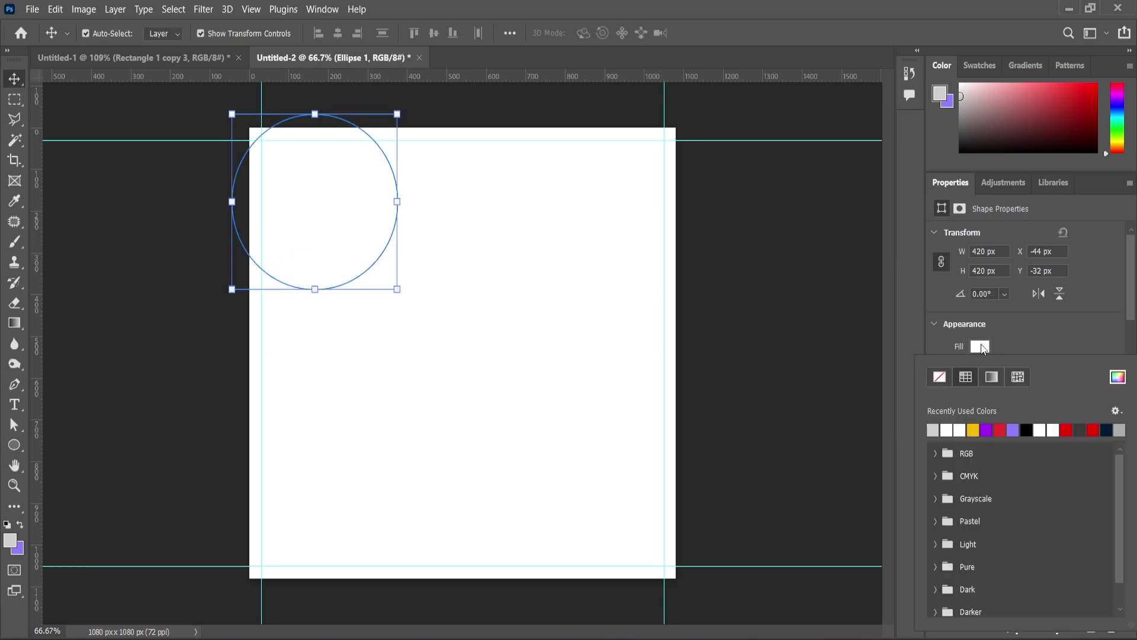
pyautogui.click(938, 425)
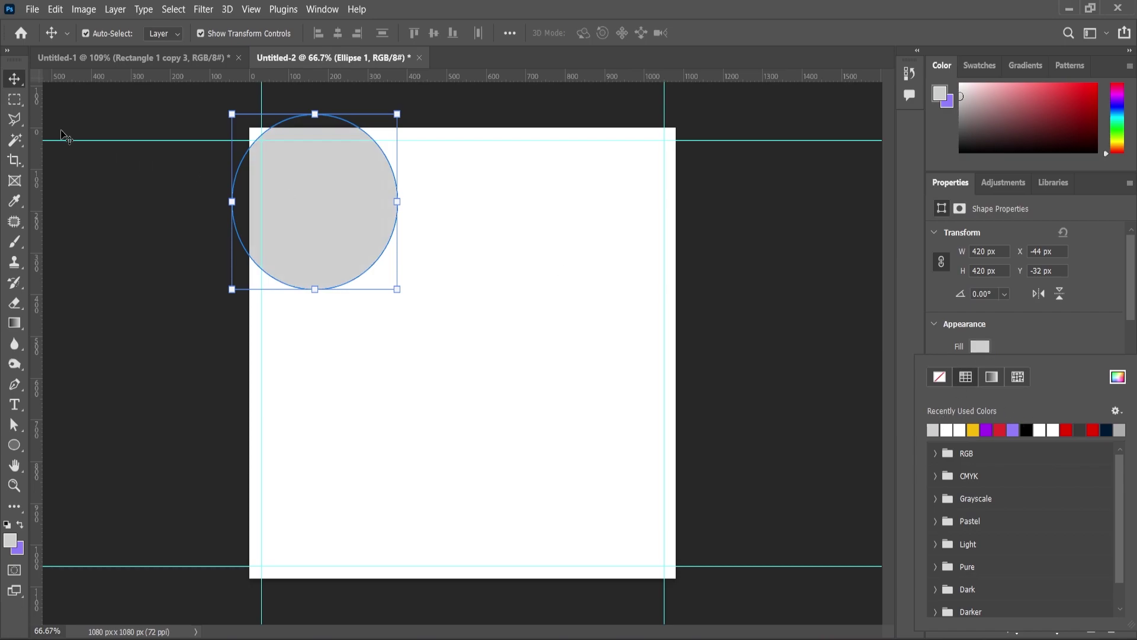
# Step: Move the gray circle farther beyond the canvas's upper-left corner so that only part of it overlaps the canvas
pyautogui.click(16, 81)
pyautogui.moveTo(348, 229); pyautogui.dragTo(313, 190)
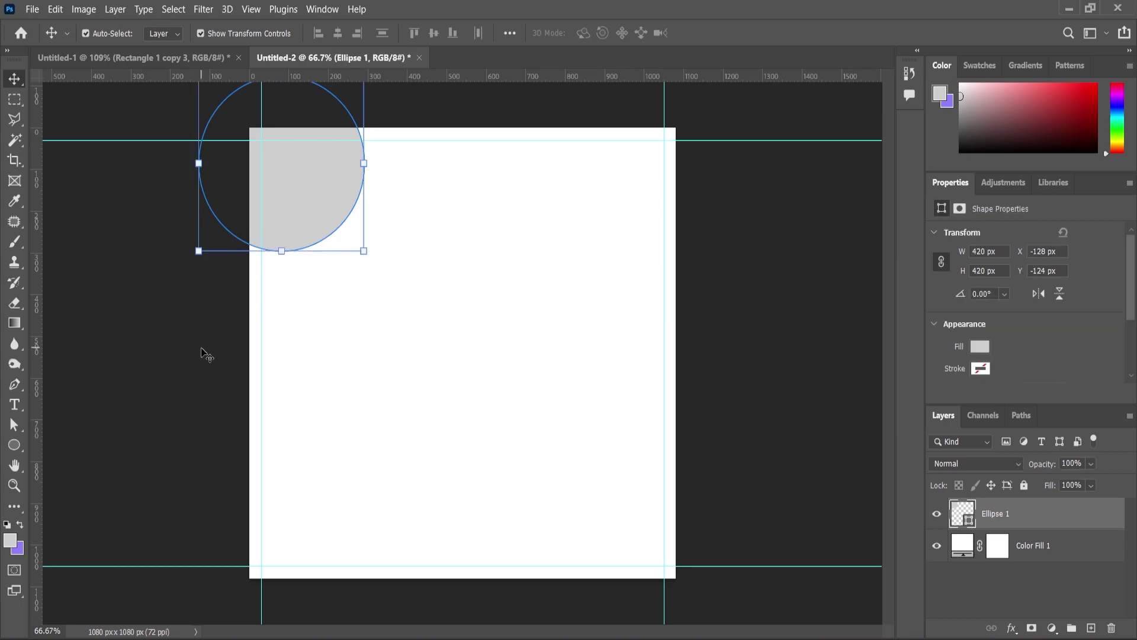
pyautogui.click(206, 351)
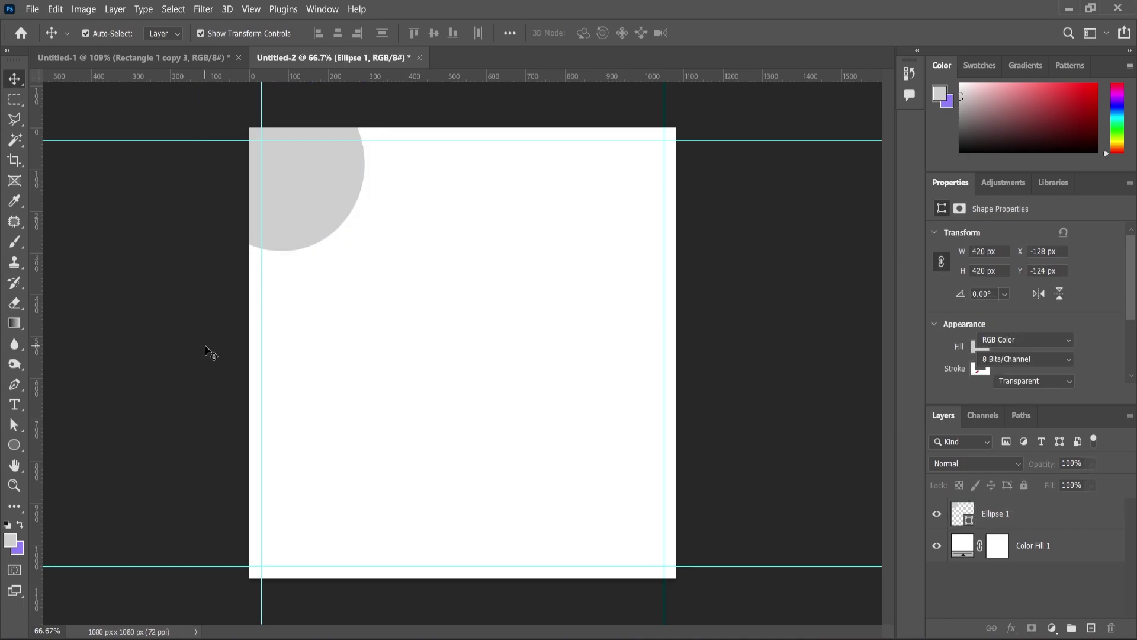
pyautogui.click(315, 160)
pyautogui.moveTo(300, 208); pyautogui.dragTo(304, 195)
# Step: Duplicate the corner circle, place the copy in the upper right half of the canvas and scale it down to about 256.5 px
pyautogui.moveTo(997, 515); pyautogui.dragTo(1092, 631)
pyautogui.moveTo(302, 194); pyautogui.dragTo(579, 338)
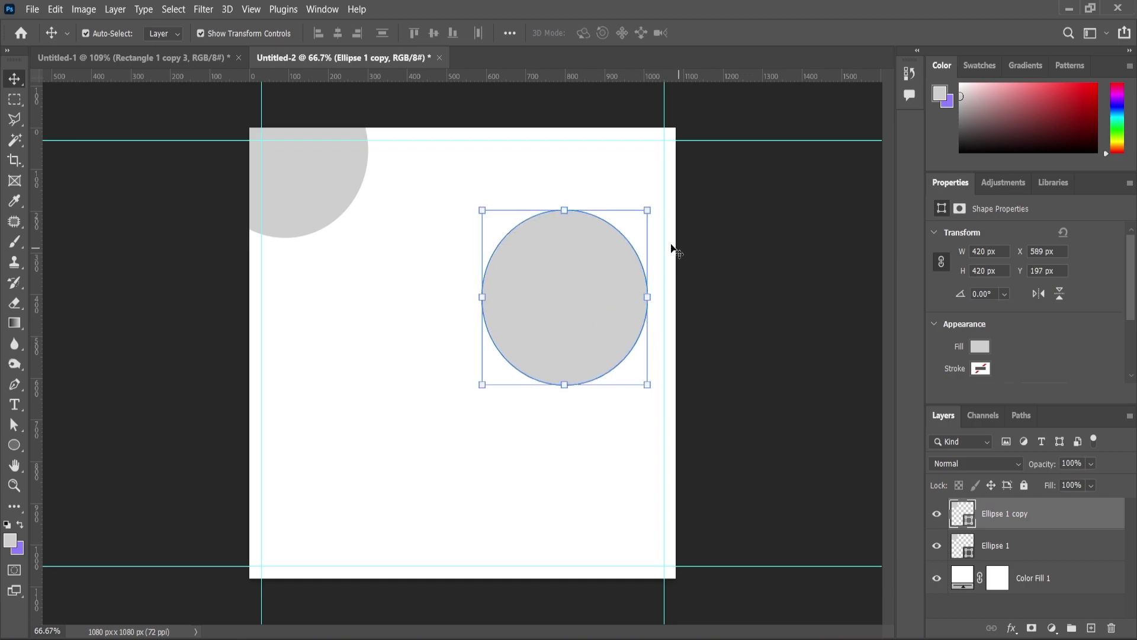
pyautogui.moveTo(653, 208); pyautogui.dragTo(639, 243)
pyautogui.press('Return')
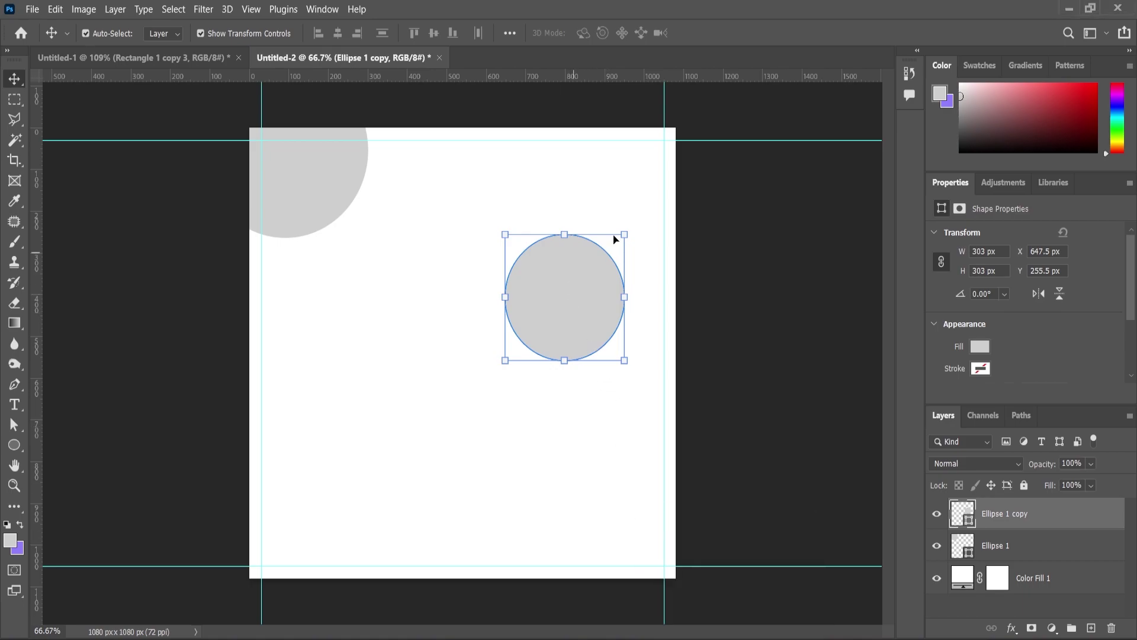
pyautogui.moveTo(629, 234); pyautogui.dragTo(615, 244)
pyautogui.moveTo(588, 294); pyautogui.dragTo(569, 276)
pyautogui.press('Return')
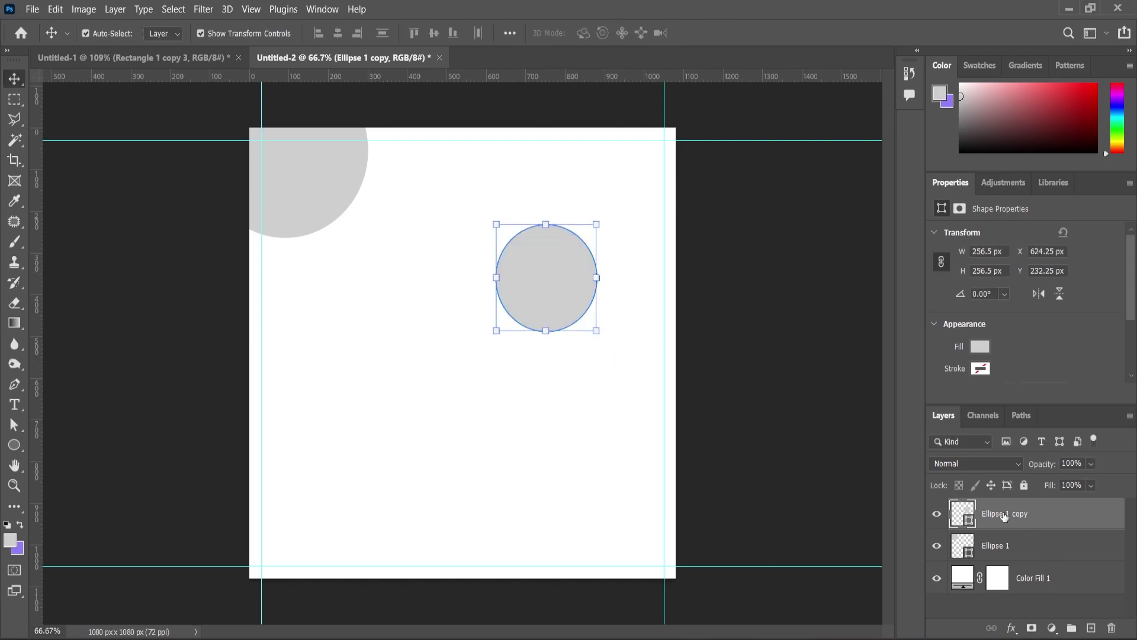
# Step: Duplicate the smaller circle, place the copy below and to its right, and enlarge it to about 286.5 px
pyautogui.hotkey('ctrl', 'j')
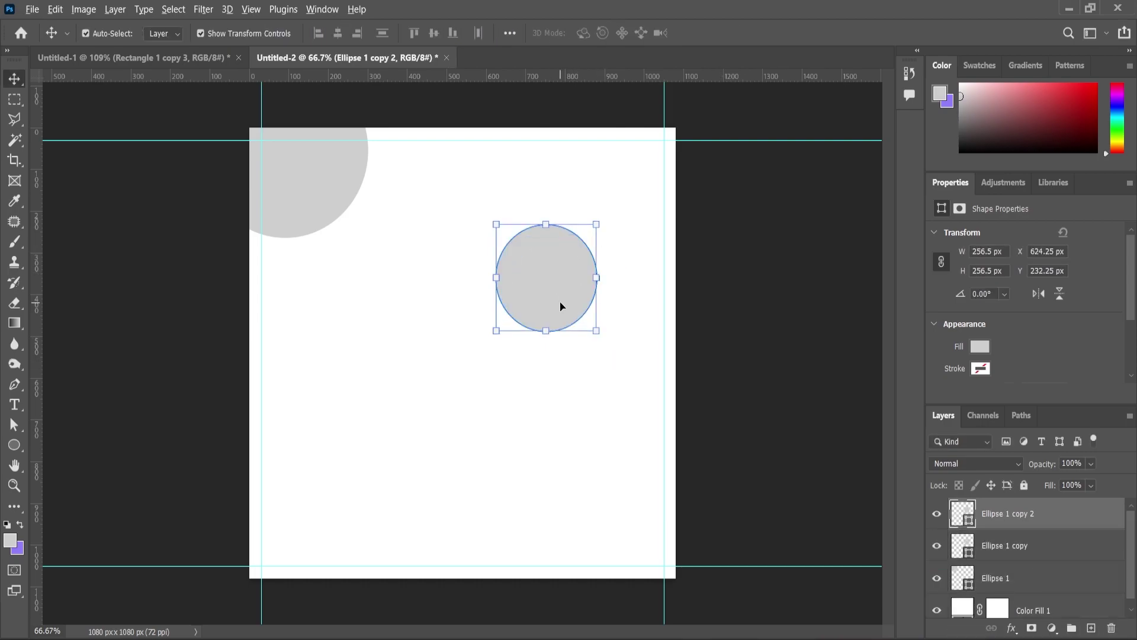
pyautogui.moveTo(554, 293); pyautogui.dragTo(609, 396)
pyautogui.moveTo(650, 324); pyautogui.dragTo(664, 315)
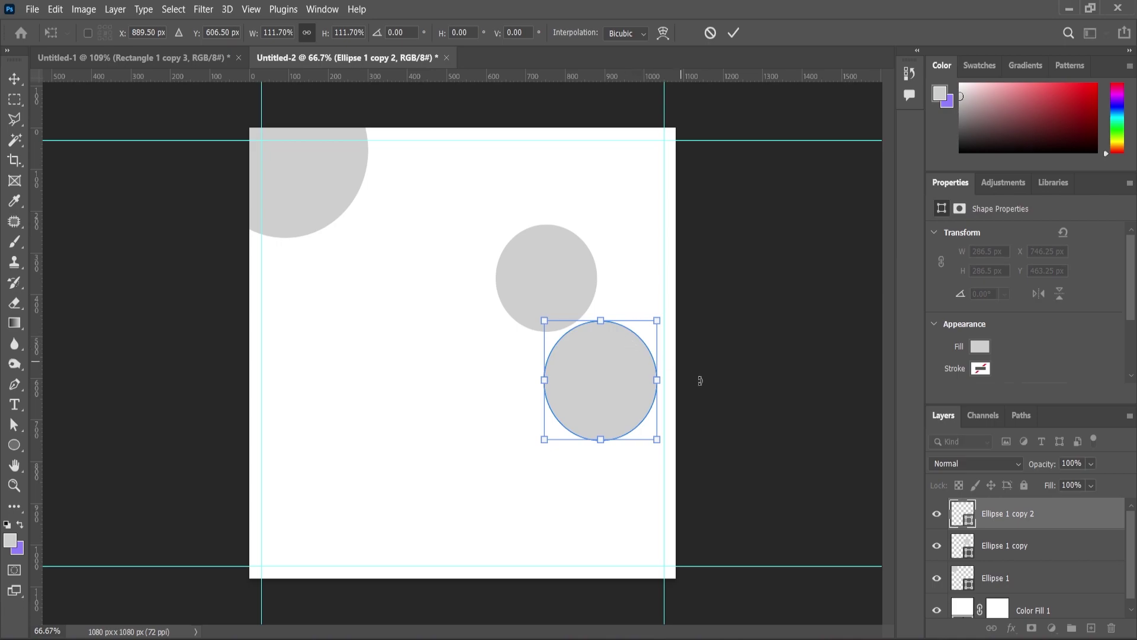
pyautogui.press('Return')
# Step: Duplicate the latest circle, place the copy to its lower left at about 352.5 px, and move its layer below Ellipse 1 copy 2
pyautogui.moveTo(1015, 519); pyautogui.dragTo(1091, 627)
pyautogui.moveTo(588, 414); pyautogui.dragTo(539, 491)
pyautogui.moveTo(608, 397); pyautogui.dragTo(620, 384)
pyautogui.press('Return')
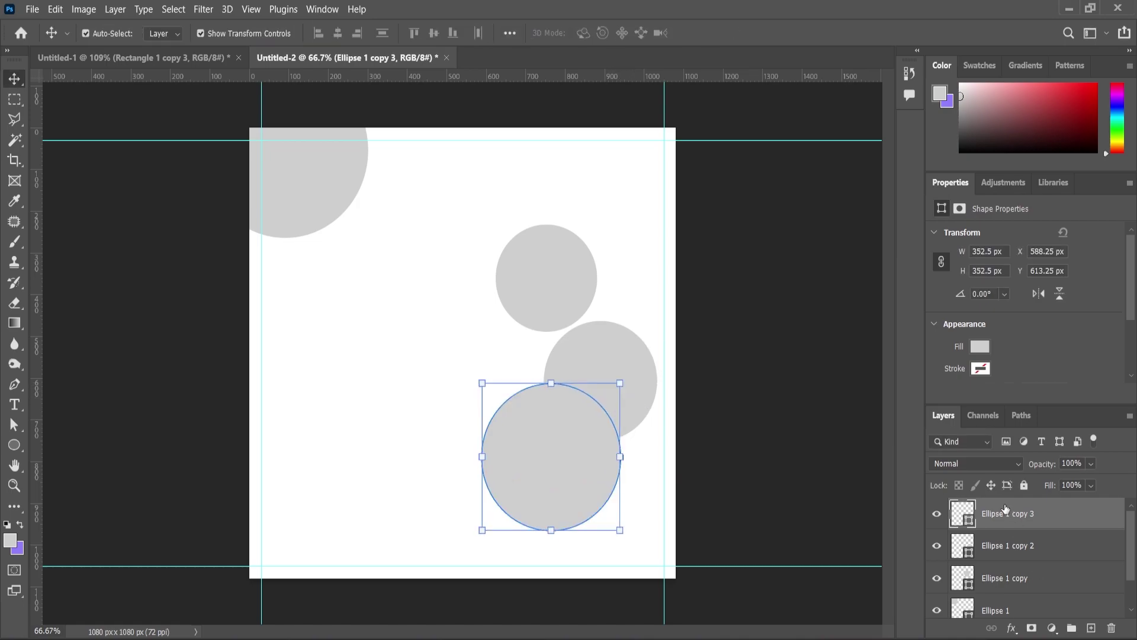
pyautogui.moveTo(1001, 521); pyautogui.dragTo(1009, 567)
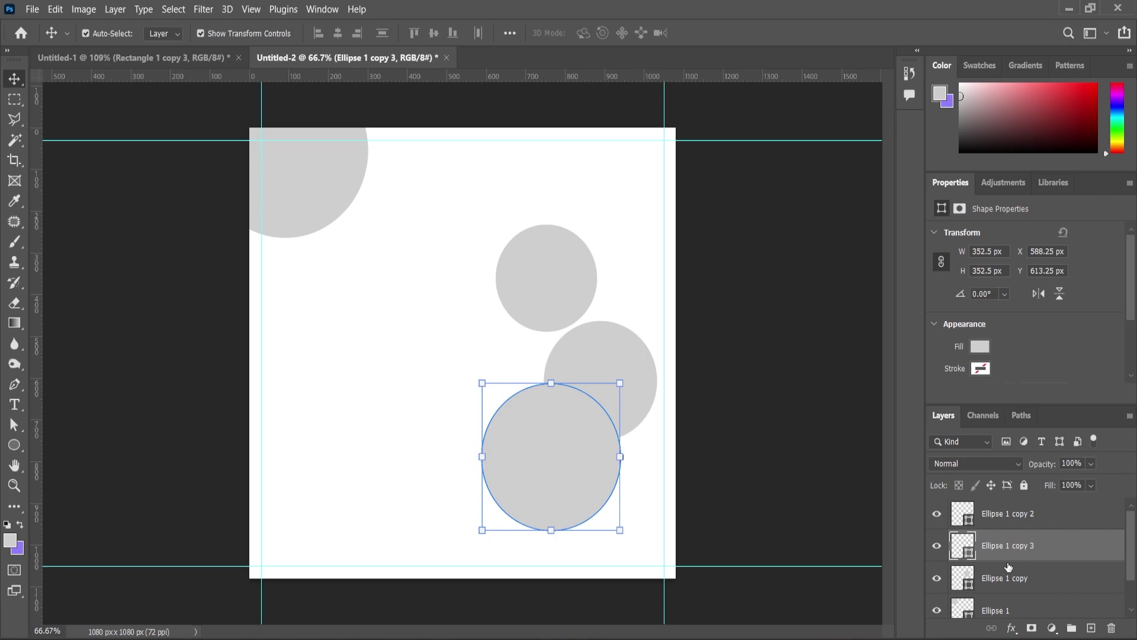
# Step: Shrink the upper circle of the cluster to about 222 px and shift it up-left, and move the middle circle against the right margin guide
pyautogui.click(572, 305)
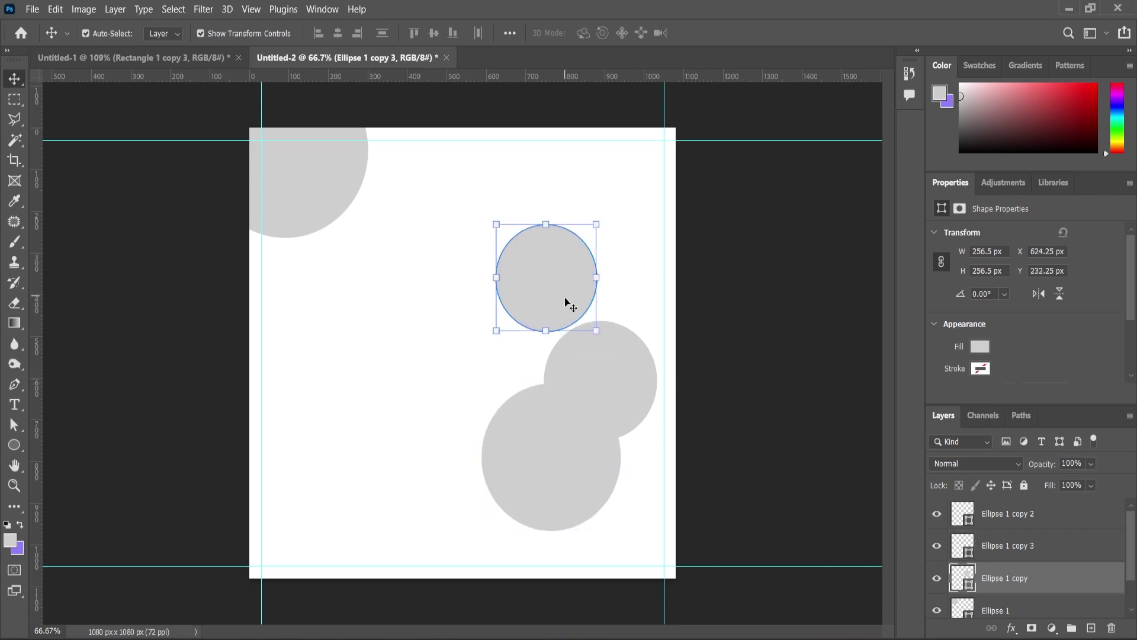
pyautogui.hotkey('ctrl', 't')
pyautogui.moveTo(602, 219); pyautogui.dragTo(593, 233)
pyautogui.moveTo(553, 287); pyautogui.dragTo(546, 276)
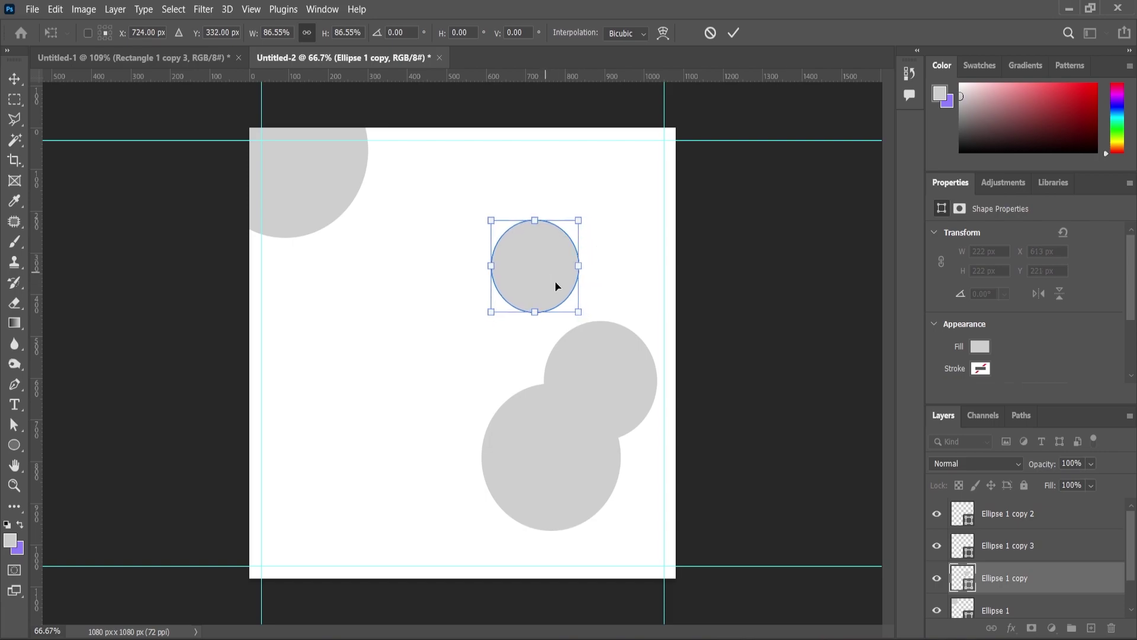
pyautogui.press('Return')
pyautogui.click(613, 371)
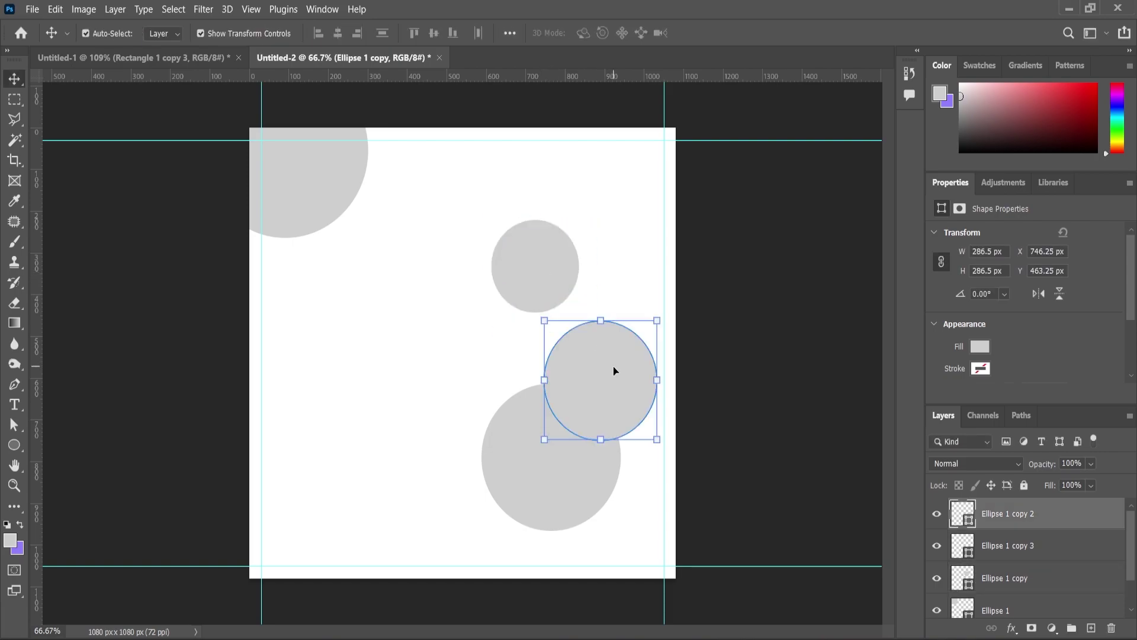
pyautogui.moveTo(616, 370); pyautogui.dragTo(622, 363)
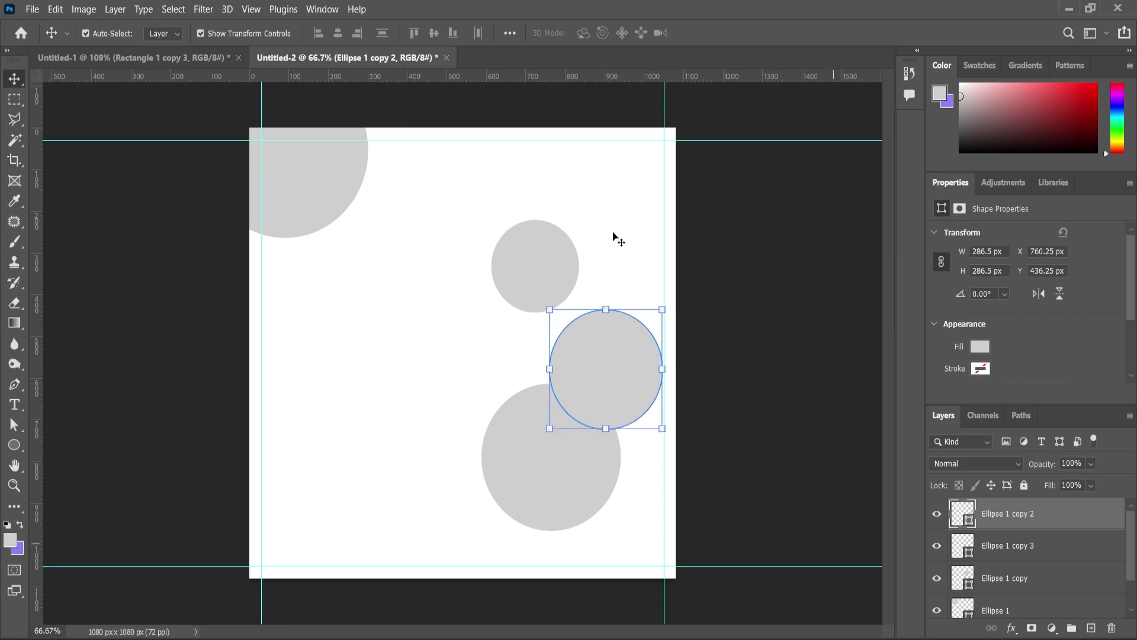
# Step: Duplicate the 222 px circle, place the copy to its upper left and shrink it to about 48 px
pyautogui.click(1036, 591)
pyautogui.moveTo(999, 580); pyautogui.dragTo(1090, 628)
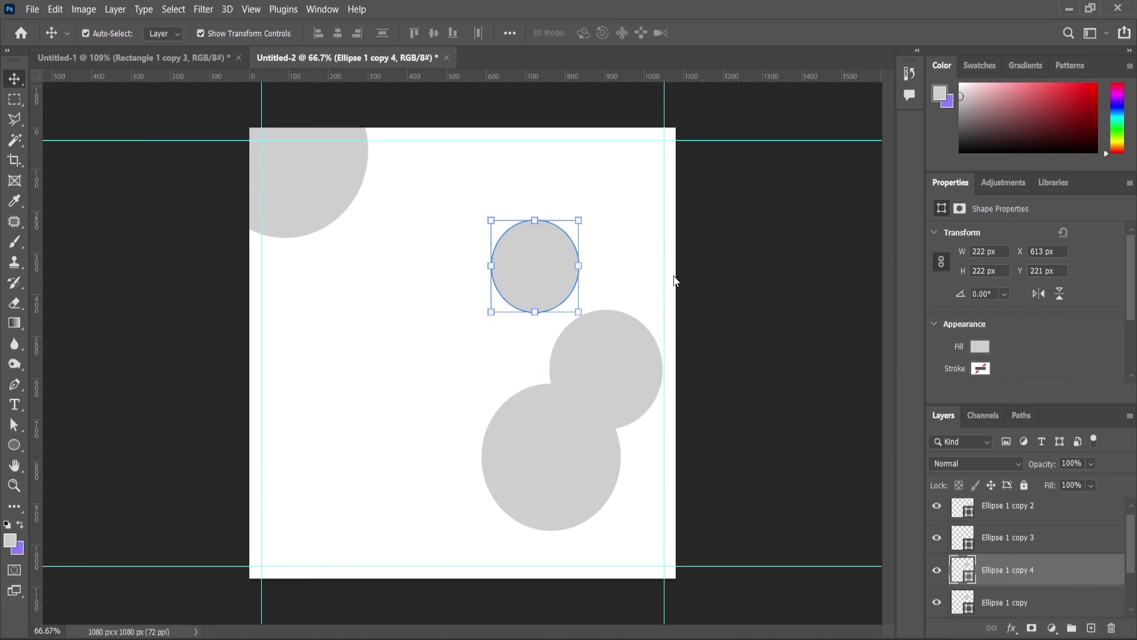
pyautogui.moveTo(536, 266); pyautogui.dragTo(481, 240)
pyautogui.moveTo(508, 196); pyautogui.dragTo(483, 239)
pyautogui.scroll(5, 592, 222)
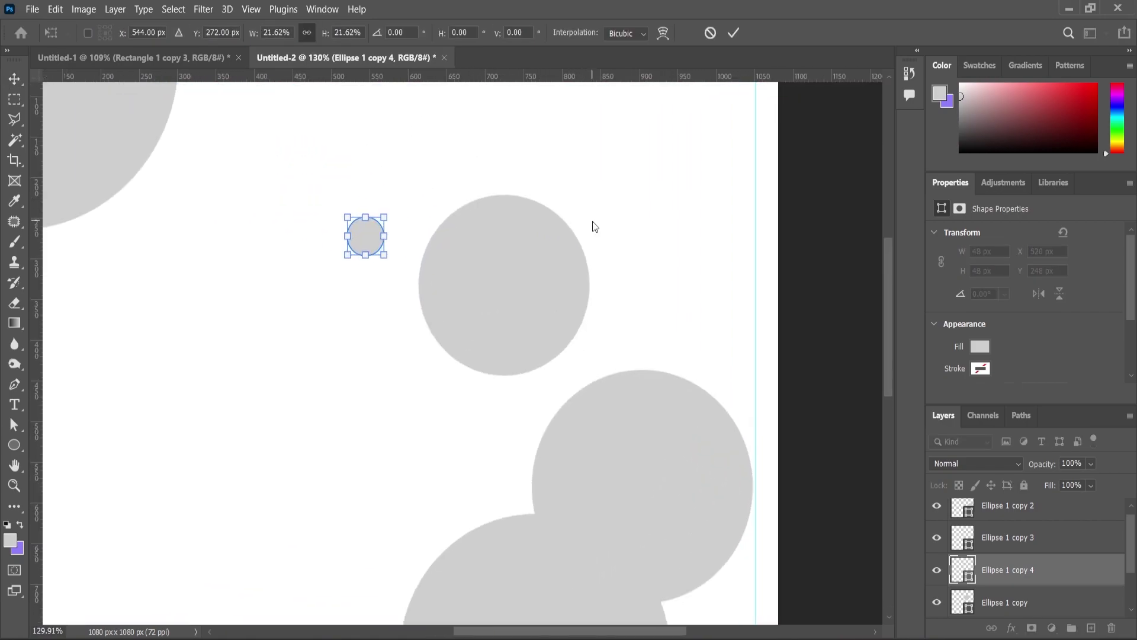
pyautogui.press('Return')
# Step: Duplicate the 48 px circle, place the copy to the right of the 222 px circle and scale it down slightly
pyautogui.moveTo(999, 571); pyautogui.dragTo(1093, 630)
pyautogui.moveTo(368, 235); pyautogui.dragTo(660, 250)
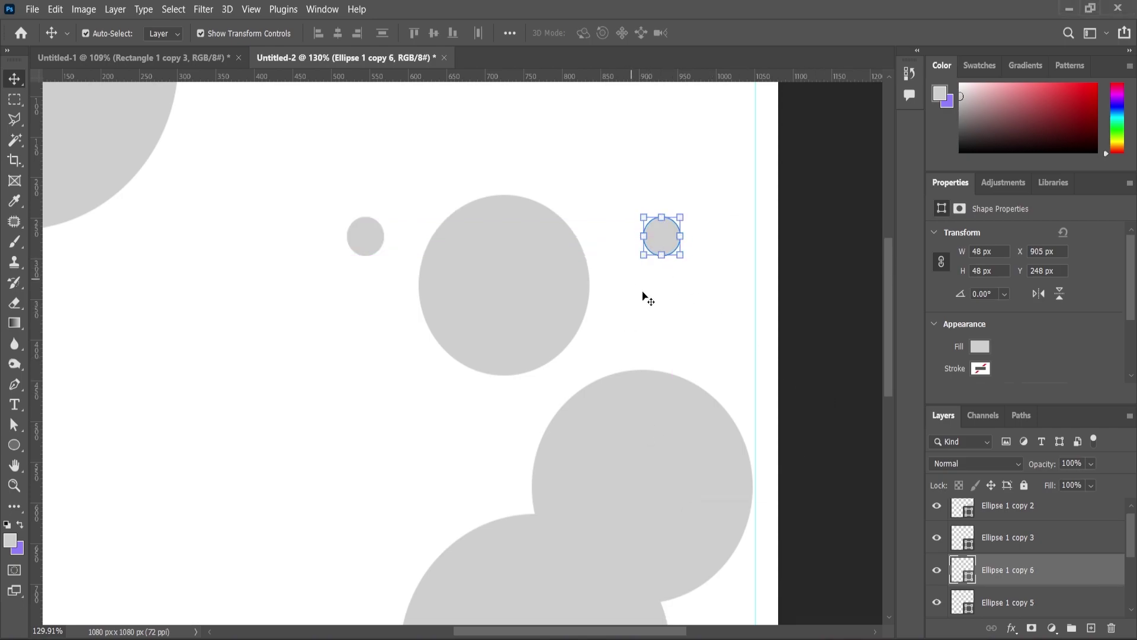
pyautogui.moveTo(668, 239)
pyautogui.mouseDown()
pyautogui.moveTo(668, 260)
pyautogui.moveTo(675, 243)
pyautogui.mouseUp()
# Step: Try resizing the 48 px circle beside the 222 px circle, and delete its stacked duplicate, Ellipse 1 copy 5
pyautogui.click(375, 241)
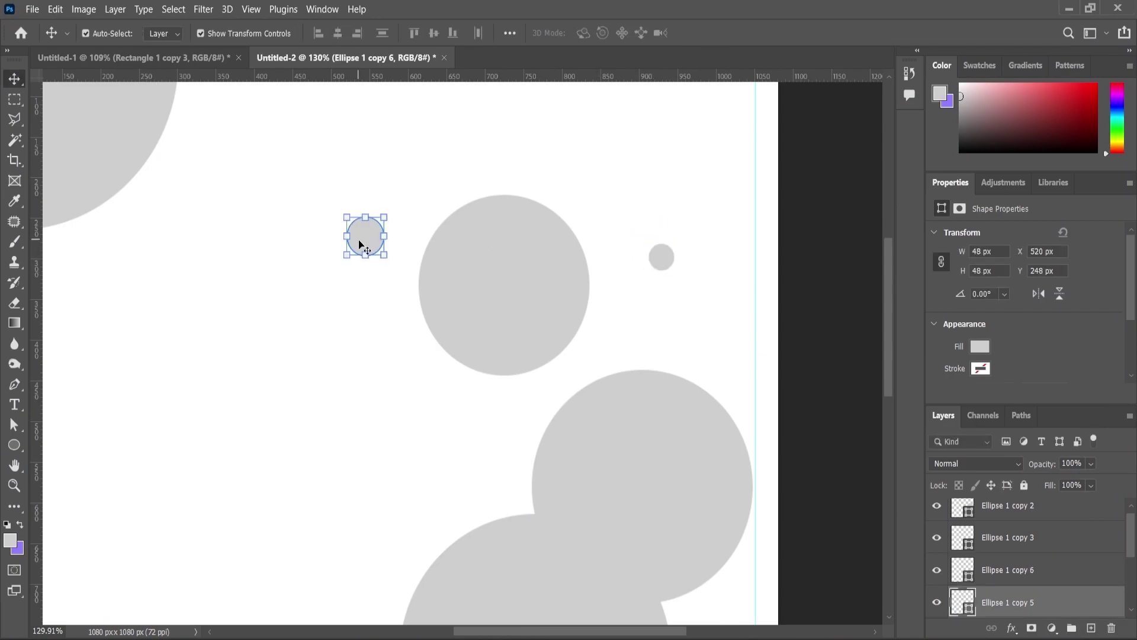
pyautogui.moveTo(384, 217); pyautogui.dragTo(381, 220)
pyautogui.hotkey('ctrl', 'z')
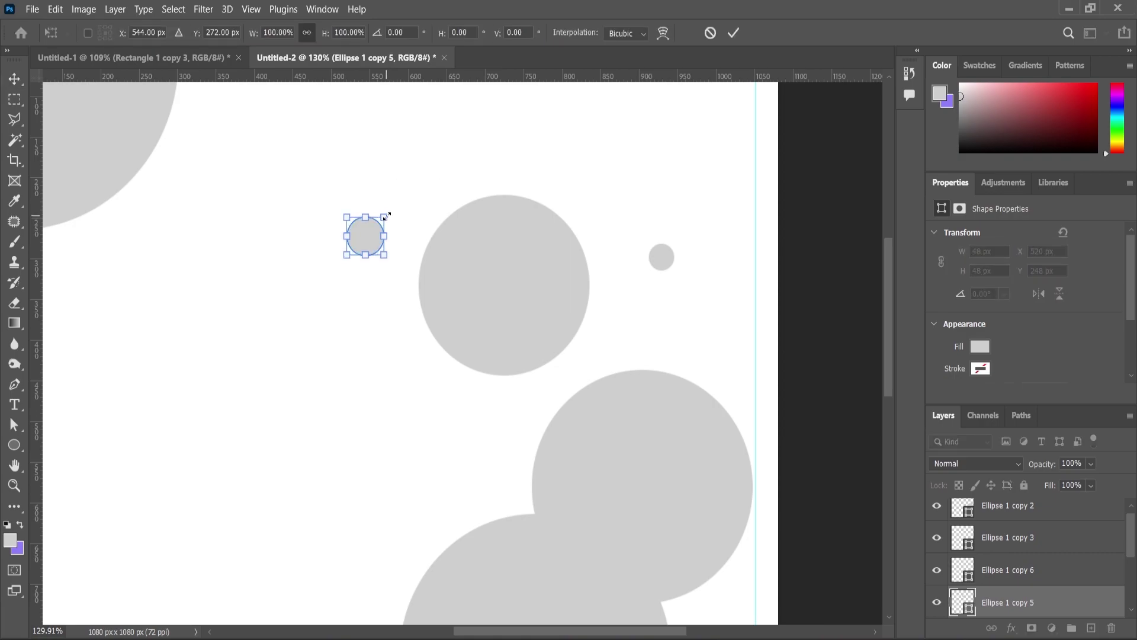
pyautogui.moveTo(386, 216); pyautogui.dragTo(381, 219)
pyautogui.hotkey('ctrl', 'z')
pyautogui.moveTo(386, 215); pyautogui.dragTo(384, 219)
pyautogui.hotkey('ctrl', 'z')
pyautogui.press('Escape')
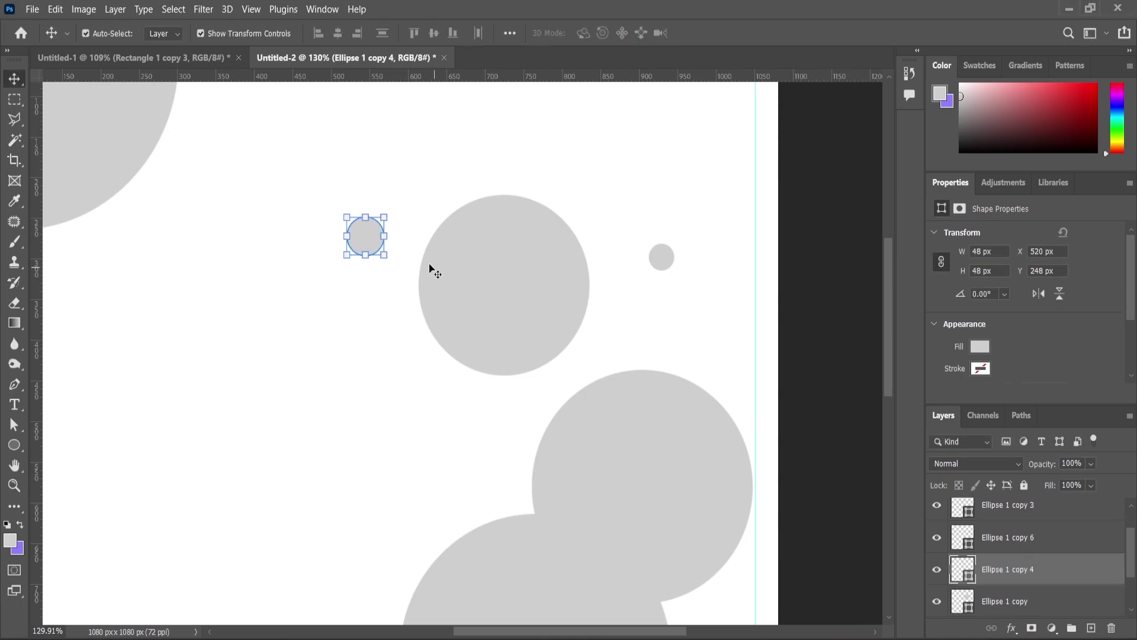
# Step: Shrink the 48 px circle to about 37 px, and place a duplicate of it above the upper left of the lowest large circle
pyautogui.moveTo(383, 218)
pyautogui.mouseDown()
pyautogui.moveTo(372, 240)
pyautogui.moveTo(374, 224)
pyautogui.mouseUp()
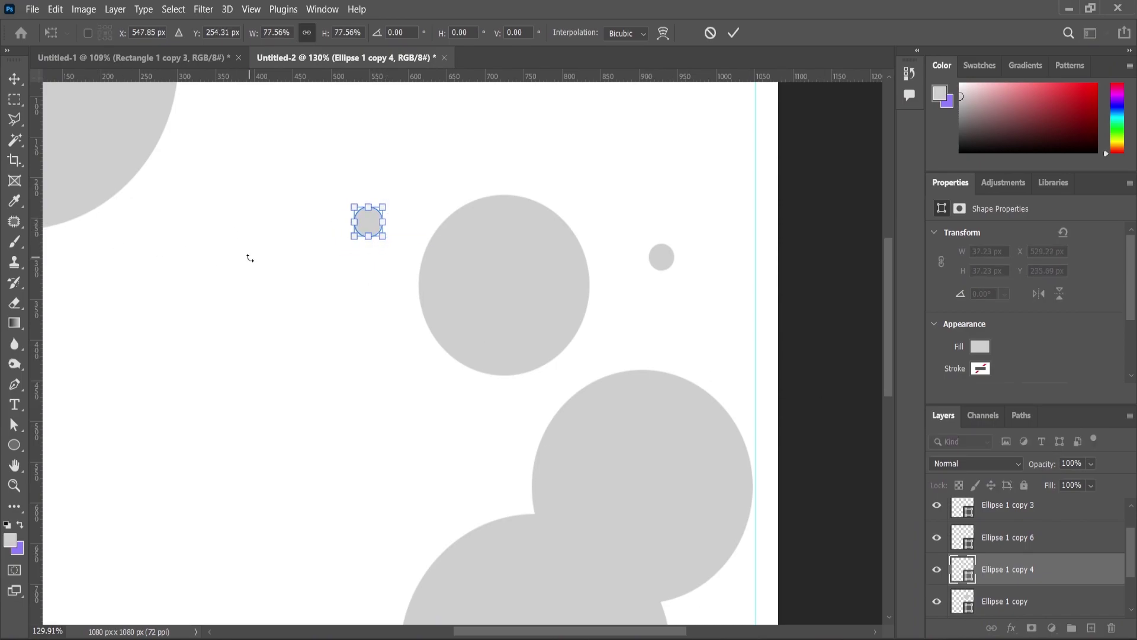
pyautogui.moveTo(1002, 573); pyautogui.dragTo(1096, 629)
pyautogui.moveTo(368, 223); pyautogui.dragTo(440, 506)
# Step: Duplicate the lower 37 px circle, place the copy to its lower left and enlarge it to about 50 px
pyautogui.scroll(-5, 540, 269)
pyautogui.scroll(1, 471, 413)
pyautogui.scroll(-4, 477, 367)
pyautogui.scroll(3, 477, 454)
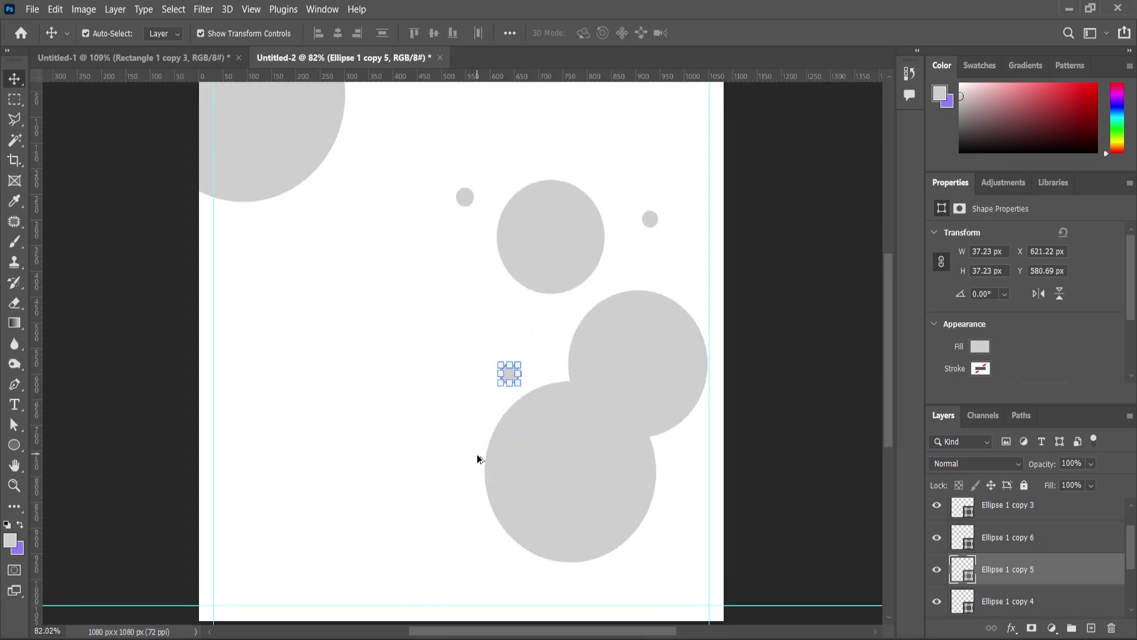
pyautogui.scroll(2, 477, 453)
pyautogui.hotkey('ctrl', 'j')
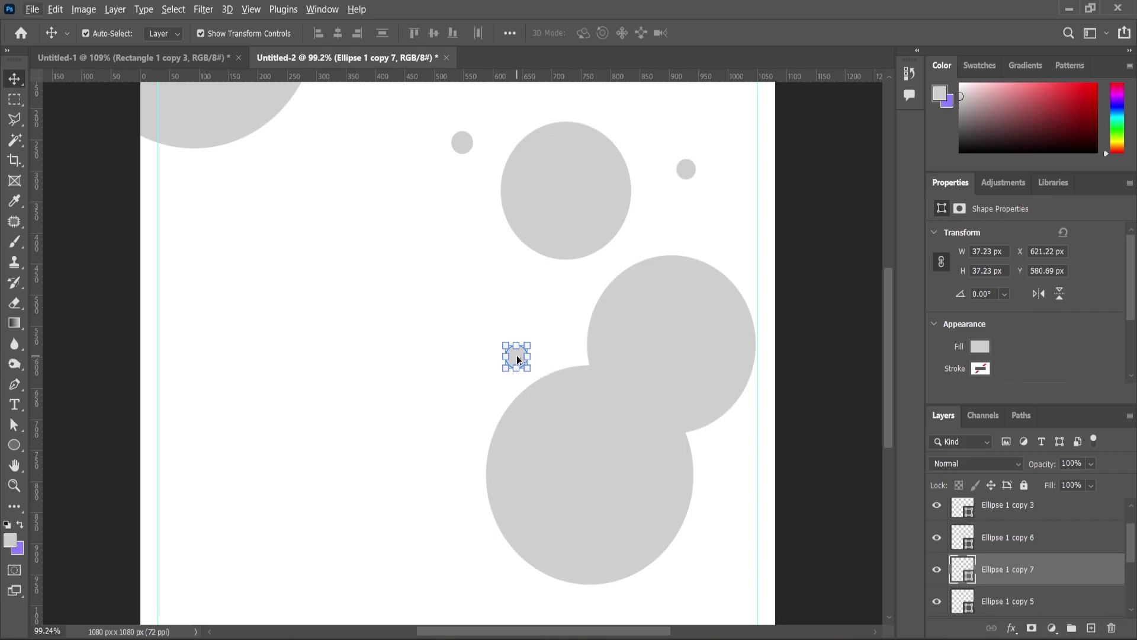
pyautogui.moveTo(517, 359); pyautogui.dragTo(428, 431)
pyautogui.scroll(-1, 436, 430)
pyautogui.scroll(-3, 436, 430)
pyautogui.press('Return')
# Step: Duplicate the 50 px circle and place the copy at the lower right of the lowest large circle, at about X 932 px, Y 910 px
pyautogui.moveTo(1002, 567); pyautogui.dragTo(1095, 627)
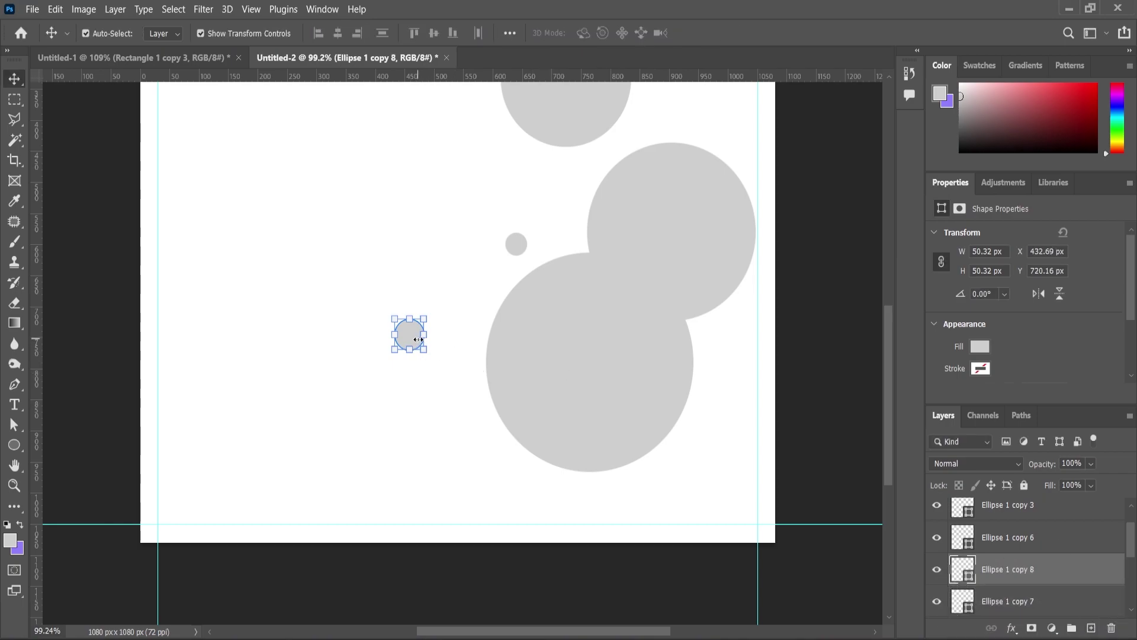
pyautogui.moveTo(412, 342); pyautogui.dragTo(704, 455)
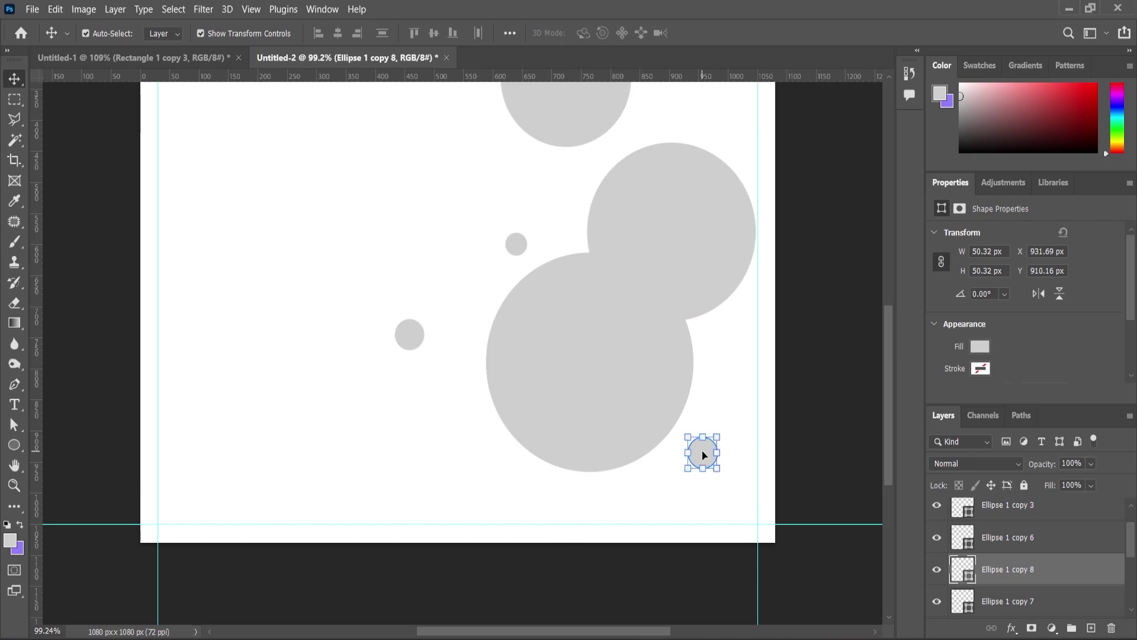
pyautogui.scroll(-5, 614, 432)
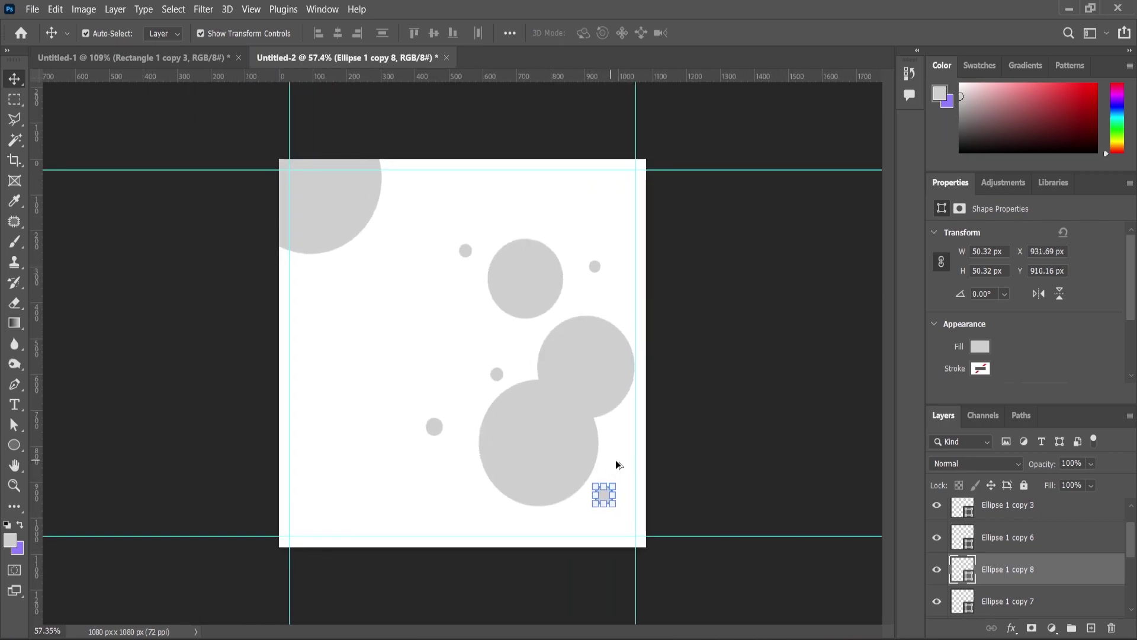
# Step: Add a horizontal text line reading GROW in the empty area below the circle in the canvas corner
pyautogui.click(14, 486)
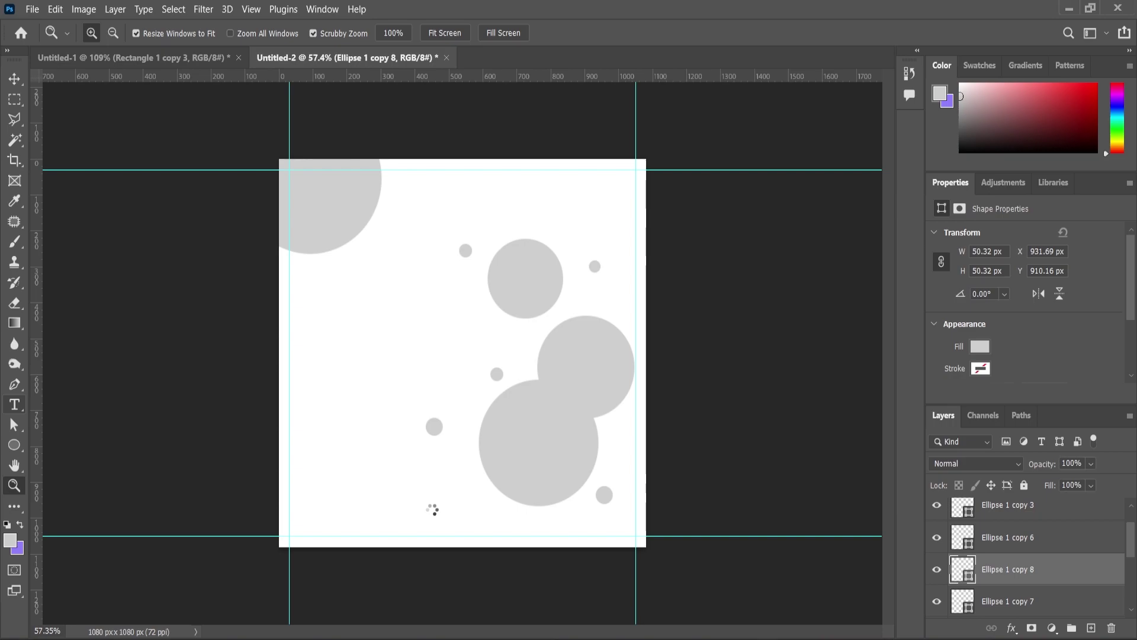
pyautogui.click(14, 405)
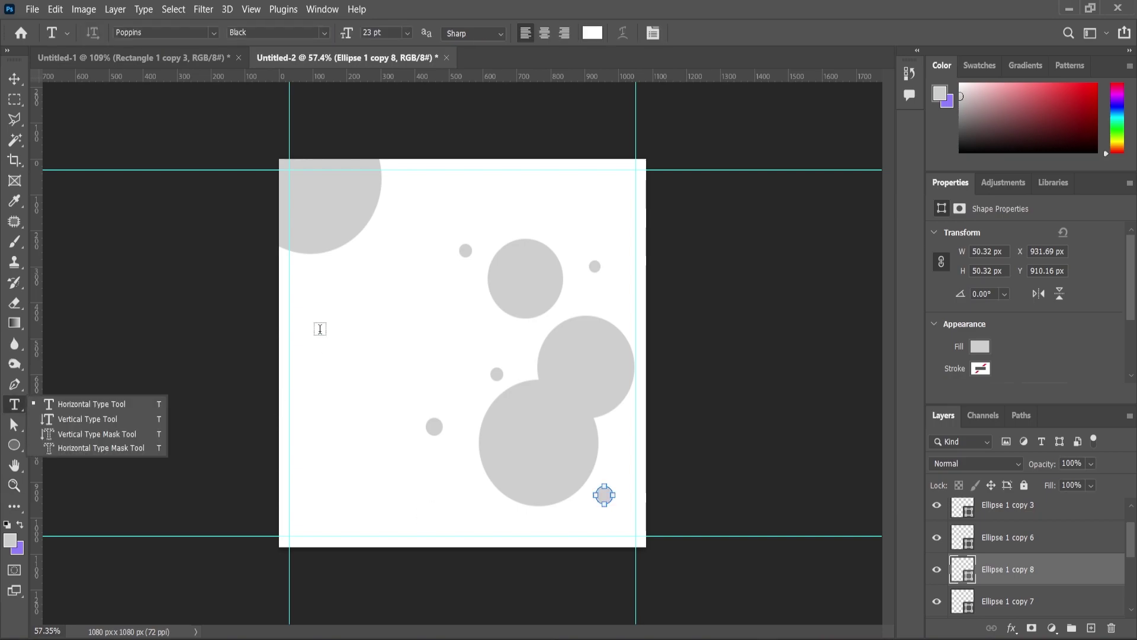
pyautogui.click(319, 323)
pyautogui.click(319, 324)
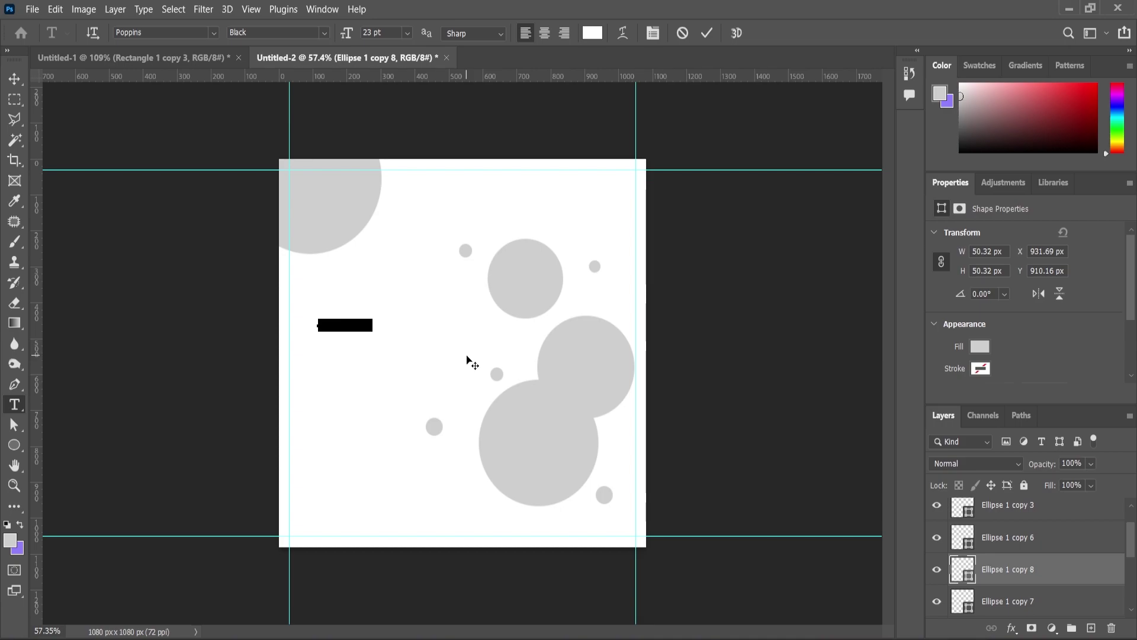
pyautogui.hotkey('ctrl', 'v')
pyautogui.hotkey('ctrl', 'a')
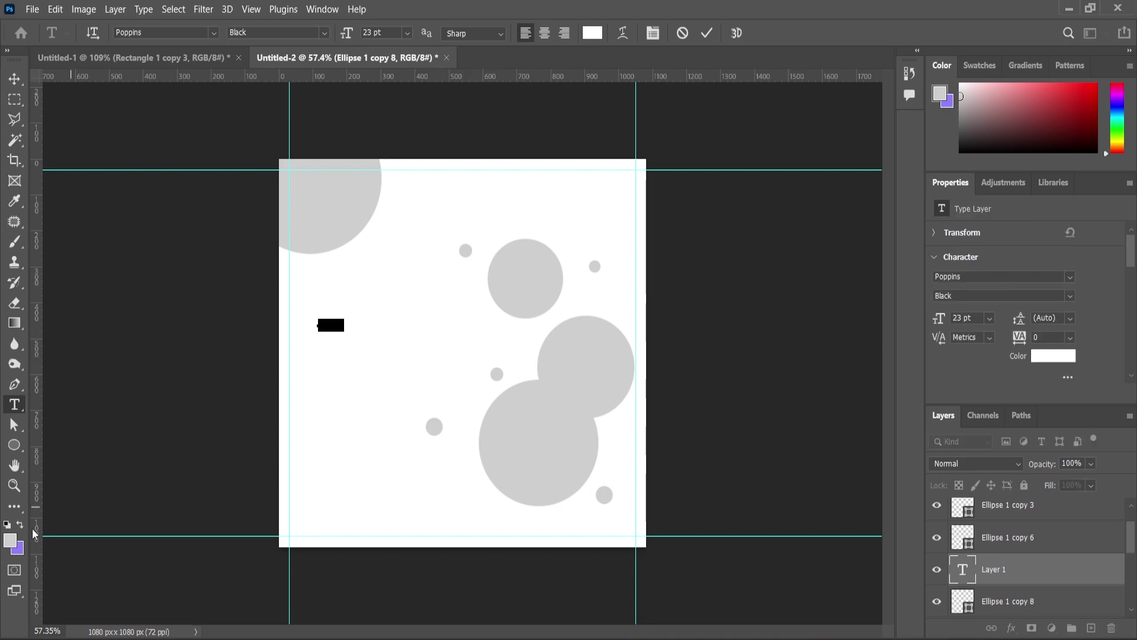
# Step: Set the GROW text's color to near-black #070606 and its Poppins weight to SemiBold
pyautogui.click(10, 541)
pyautogui.write('000000')
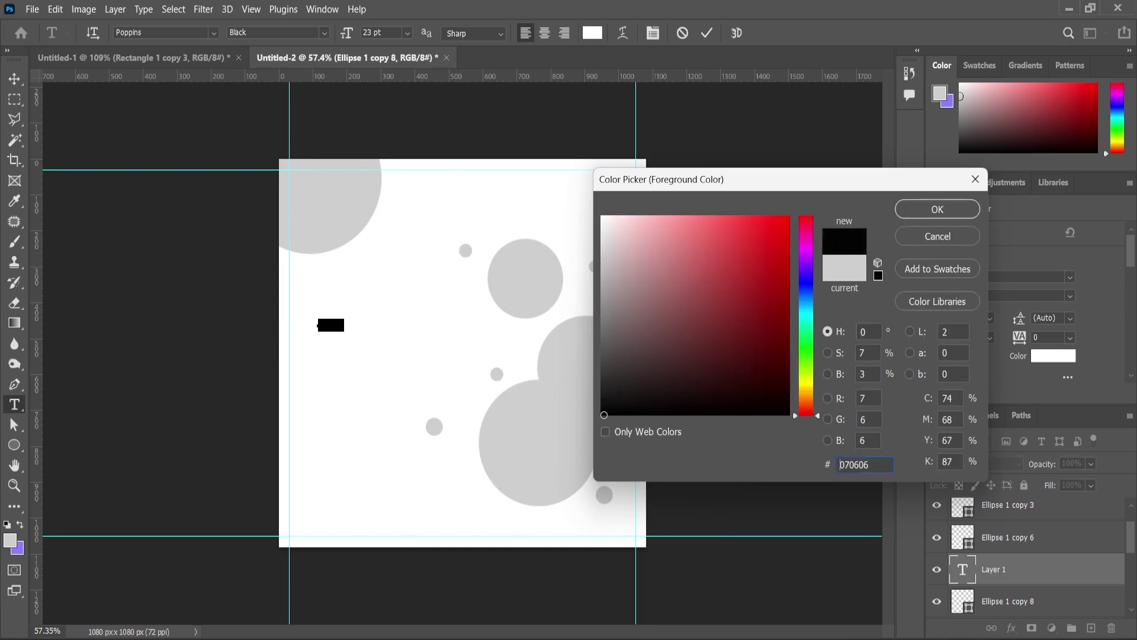
pyautogui.click(933, 212)
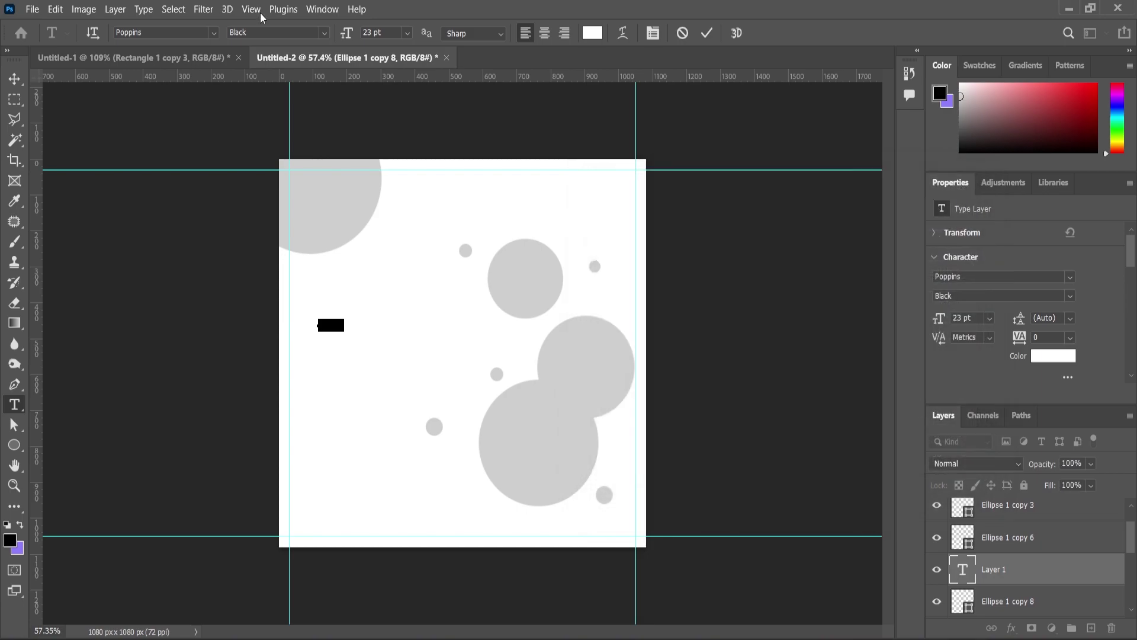
pyautogui.click(323, 33)
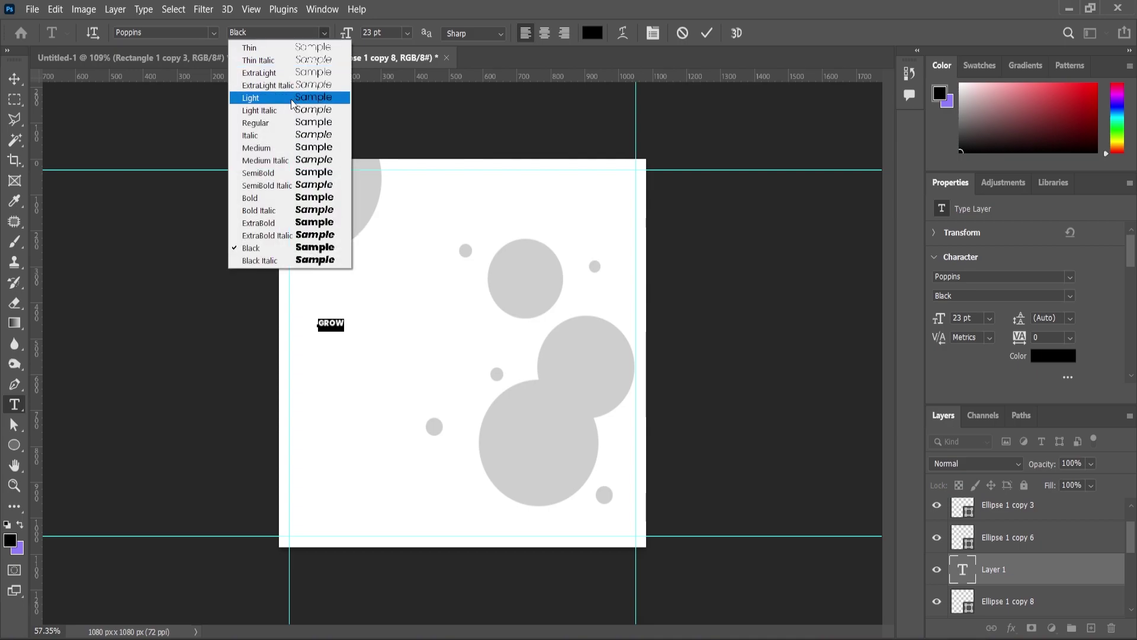
pyautogui.click(274, 173)
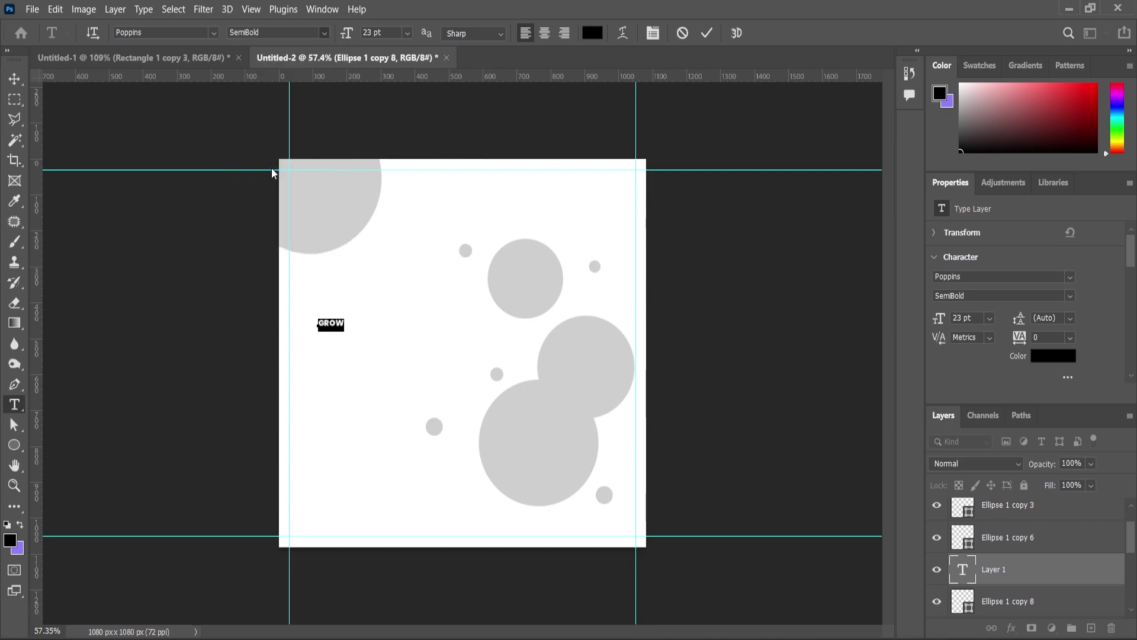
# Step: Scale the GROW text up to about 371%, about 85.42 pt, keeping it in the left part of the canvas
pyautogui.click(14, 78)
pyautogui.scroll(2, 347, 321)
pyautogui.moveTo(309, 306); pyautogui.dragTo(367, 297)
pyautogui.press('Return')
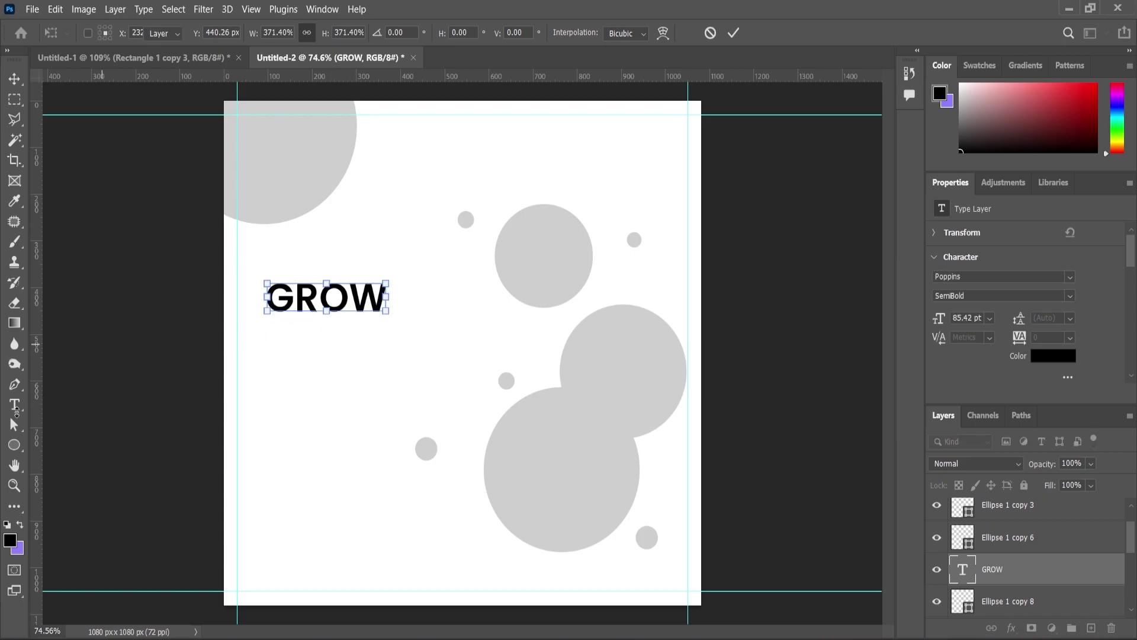
# Step: Change the GROW text's weight to Bold and shift it slightly up and to the right
pyautogui.click(302, 314)
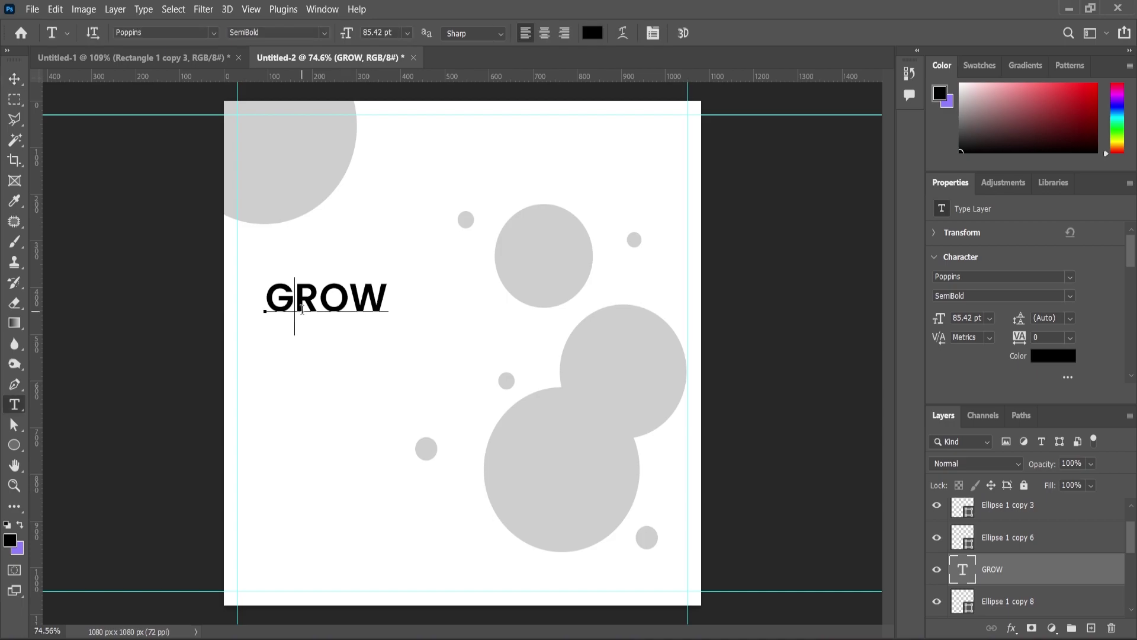
pyautogui.hotkey('ctrl', 'a')
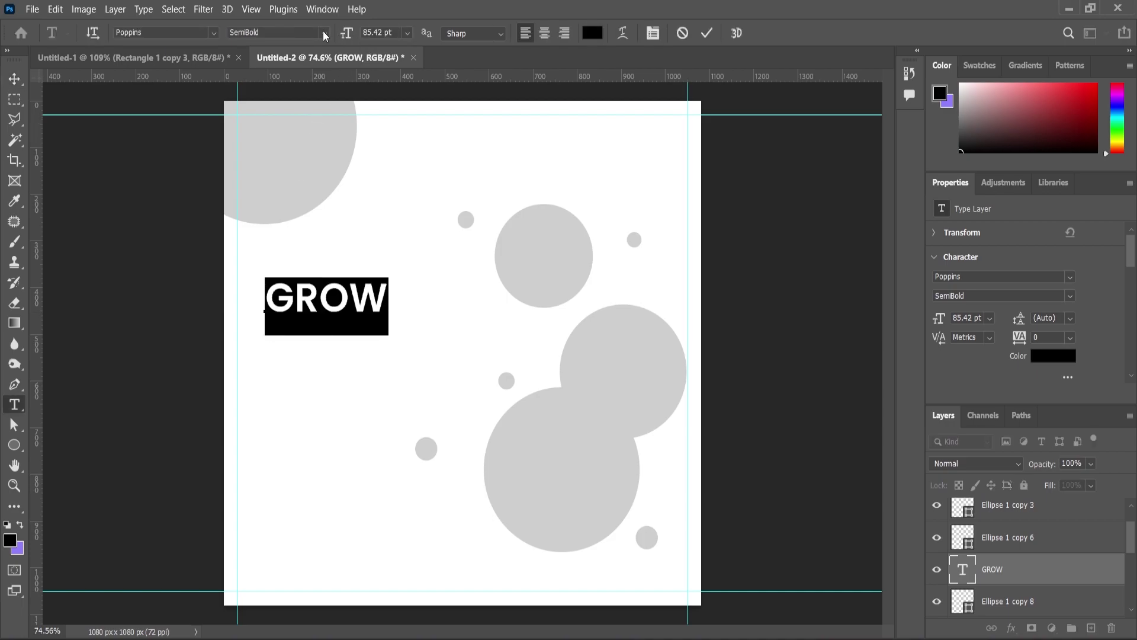
pyautogui.click(323, 32)
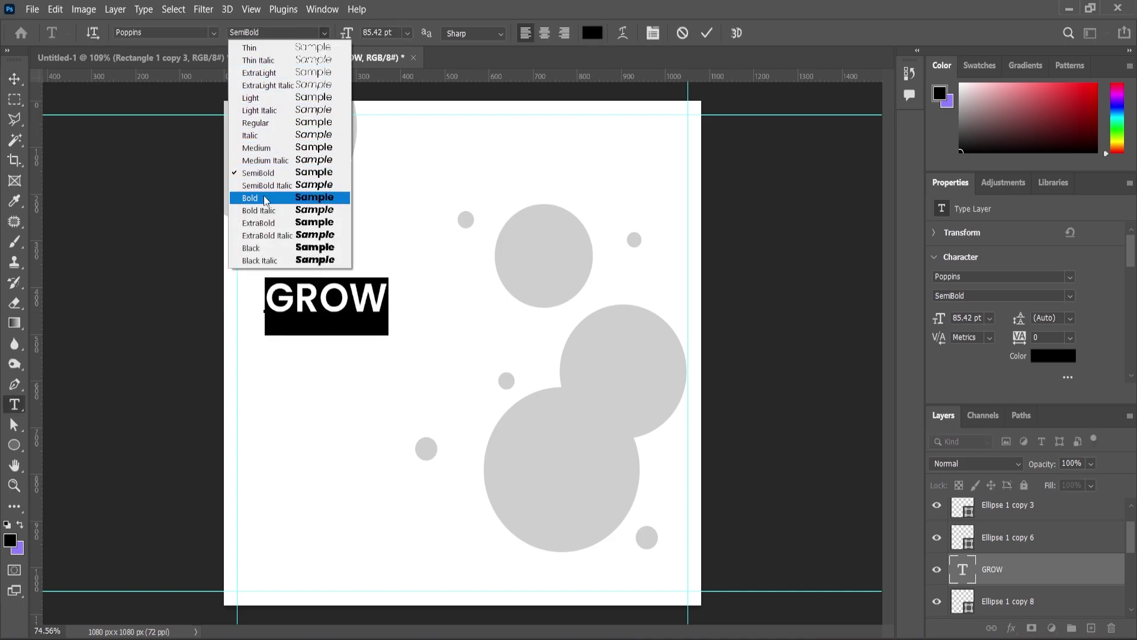
pyautogui.click(308, 197)
pyautogui.press('ctrl')
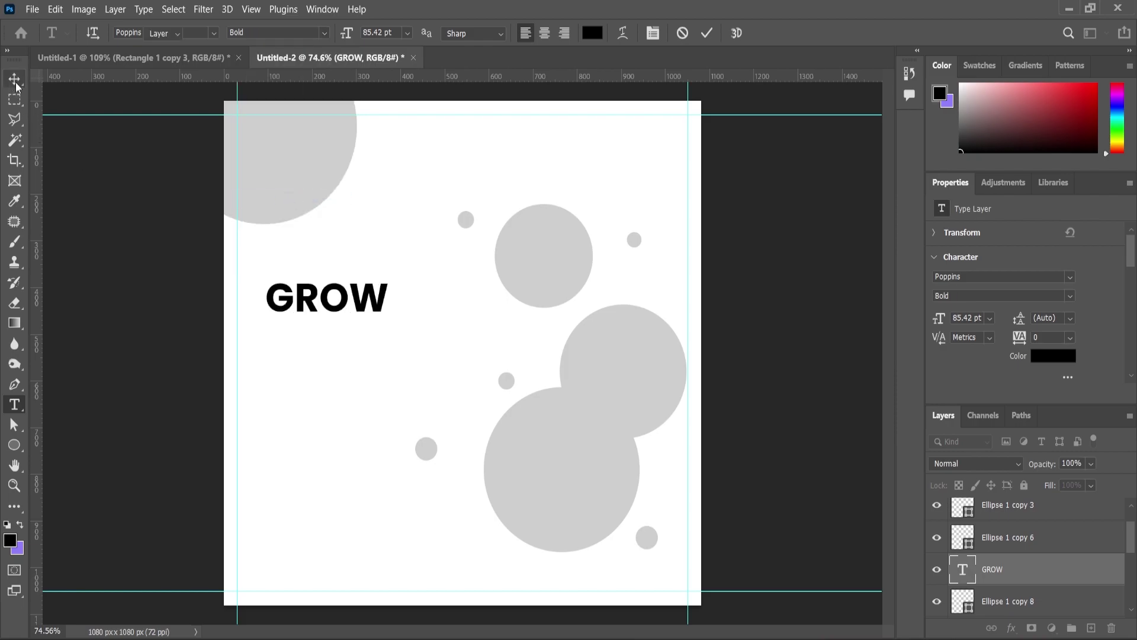
pyautogui.hotkey('ctrl', 'Return')
pyautogui.press('v')
pyautogui.moveTo(368, 294); pyautogui.dragTo(377, 290)
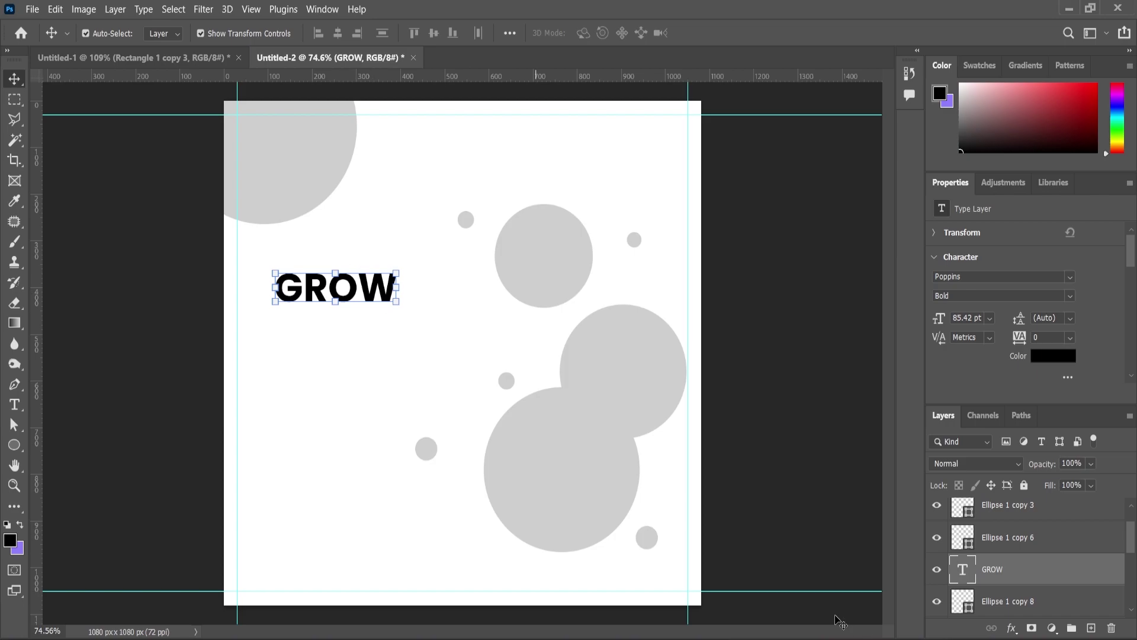
# Step: Duplicate the GROW text directly below itself and change the copy's wording to YOUR
pyautogui.moveTo(999, 575); pyautogui.dragTo(1092, 628)
pyautogui.moveTo(338, 304); pyautogui.dragTo(339, 335)
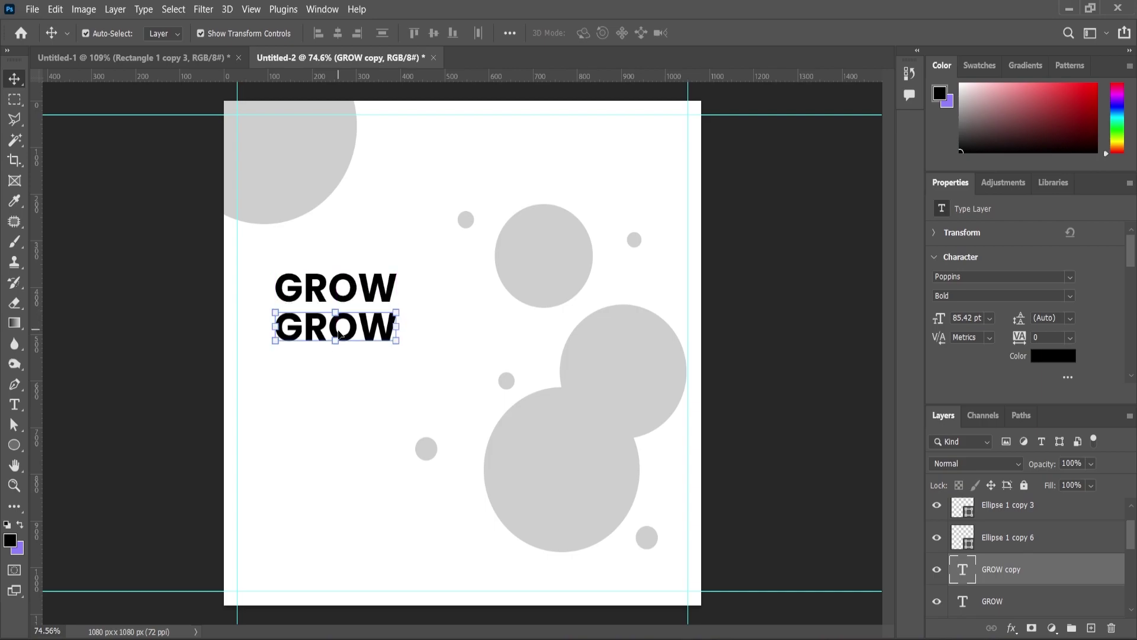
pyautogui.doubleClick(339, 329)
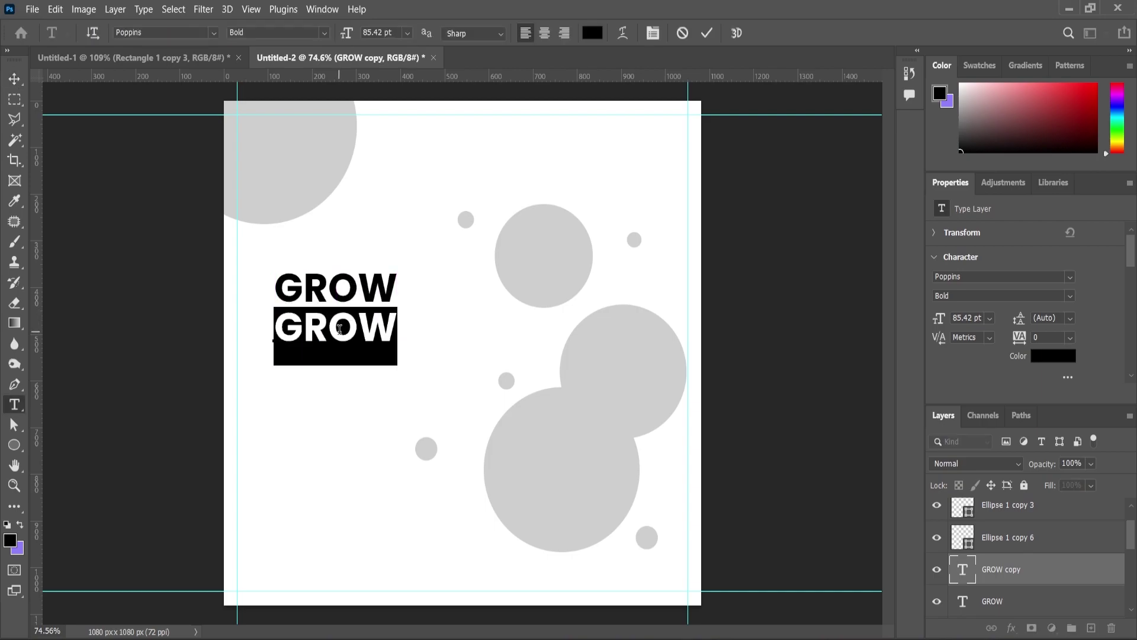
pyautogui.write('YOUR')
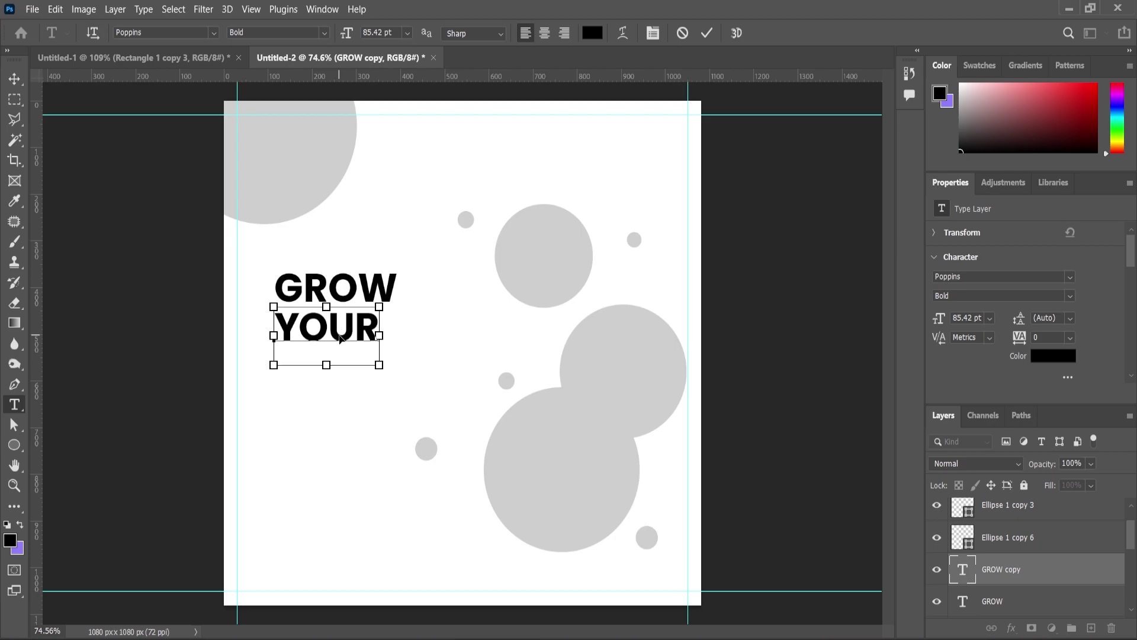
# Step: Set the YOUR text's weight to Medium
pyautogui.hotkey('ctrl', 'a')
pyautogui.click(327, 34)
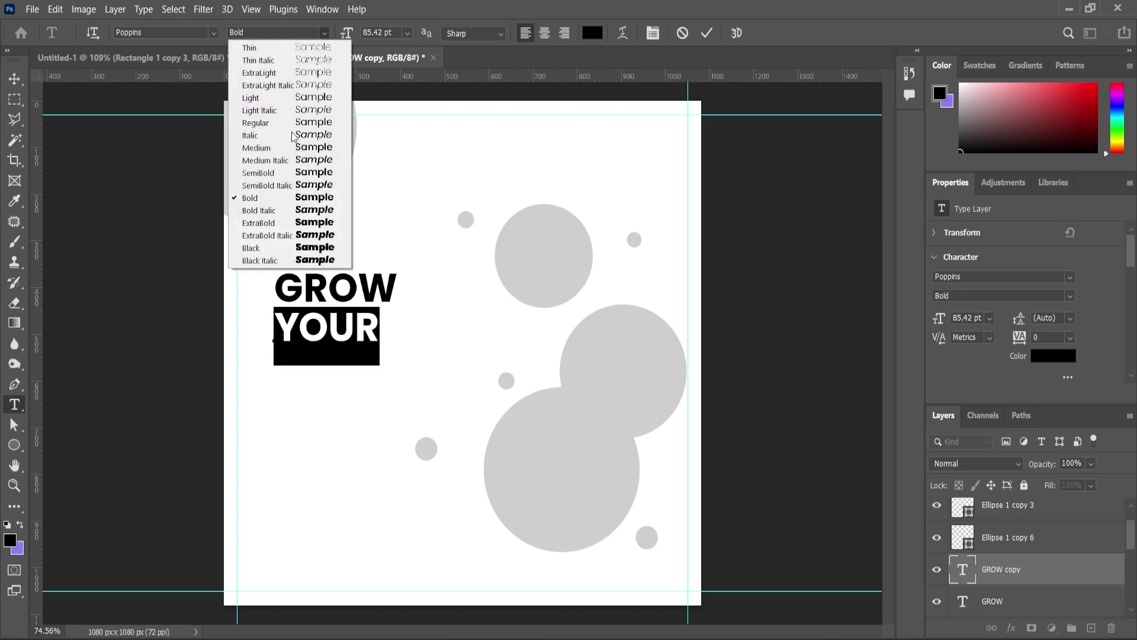
pyautogui.click(281, 149)
pyautogui.hotkey('ctrl', 'Return')
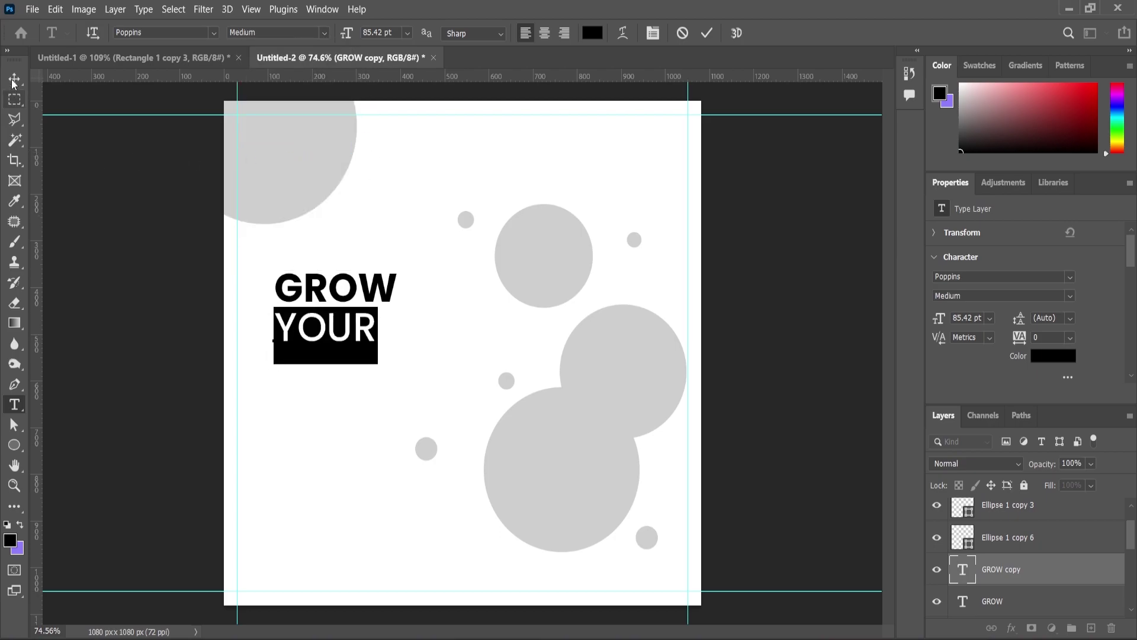
pyautogui.press('v')
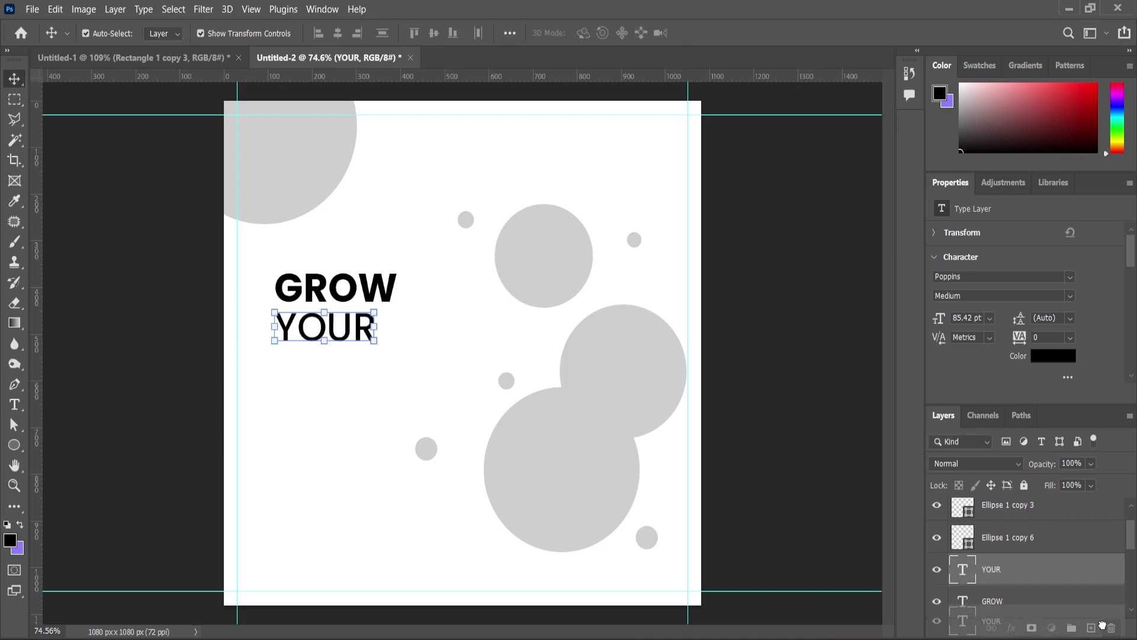
# Step: Duplicate the YOUR text directly below itself and change the copy's wording to BUSINESS
pyautogui.hotkey('ctrl', 'j')
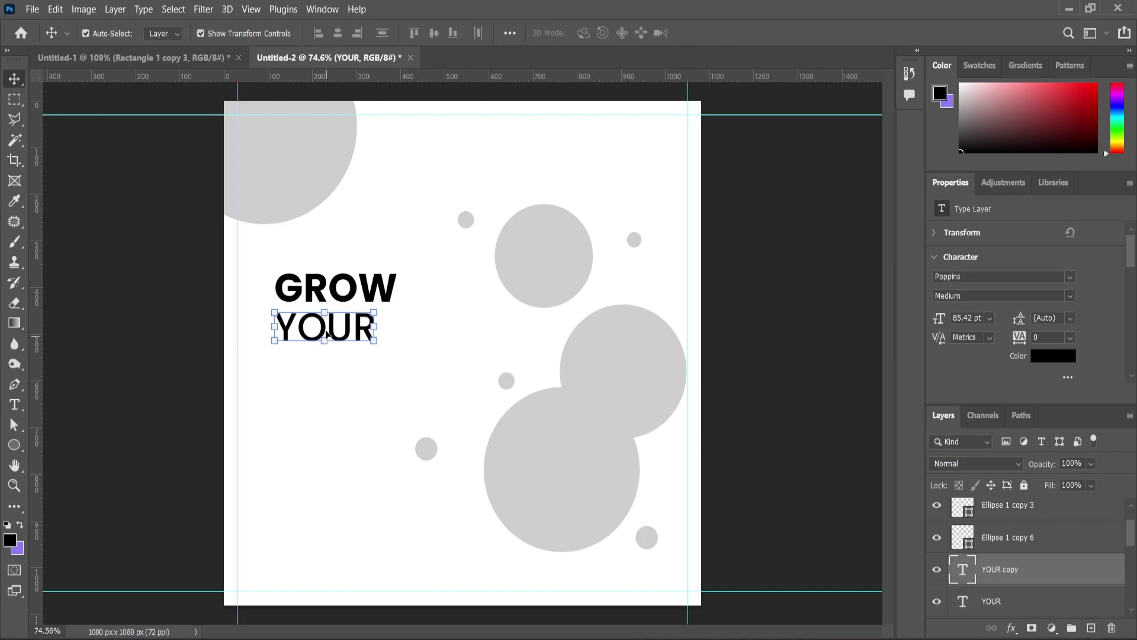
pyautogui.moveTo(324, 335); pyautogui.dragTo(325, 372)
pyautogui.doubleClick(325, 369)
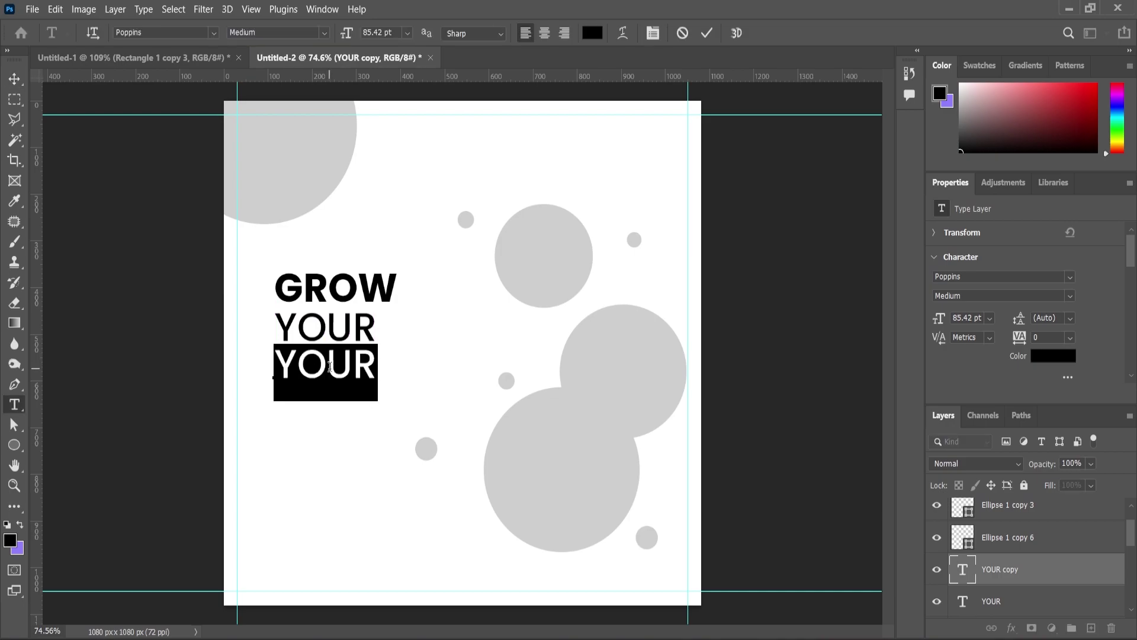
pyautogui.write('BUSINESS')
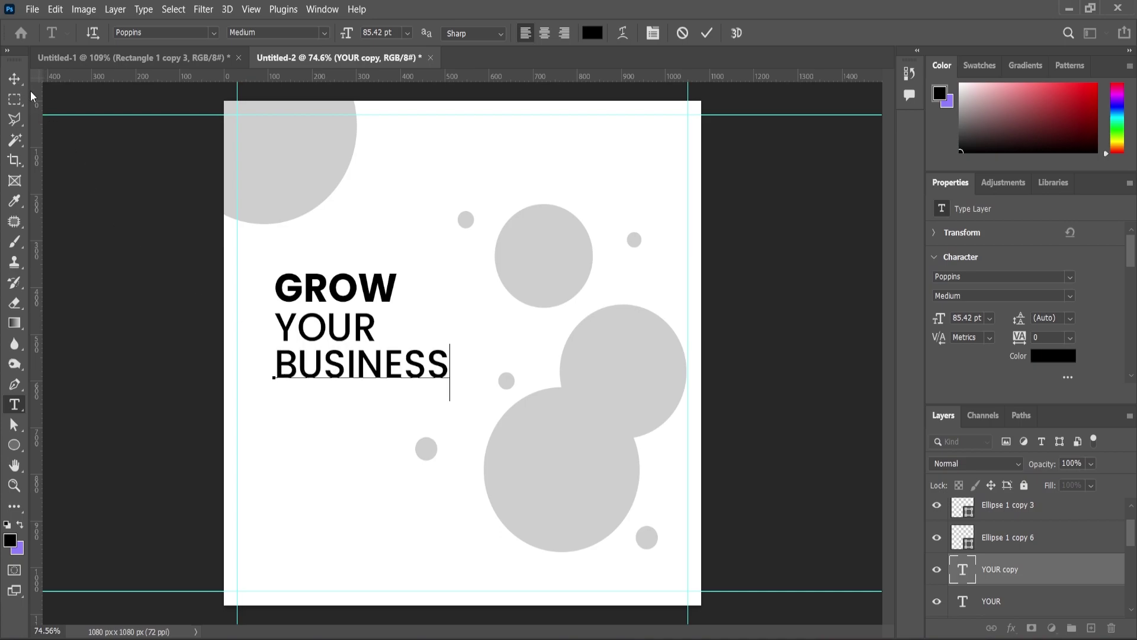
pyautogui.click(14, 79)
# Step: Duplicate the BUSINESS text directly below itself and change the copy's wording to WITH
pyautogui.moveTo(997, 571); pyautogui.dragTo(1093, 628)
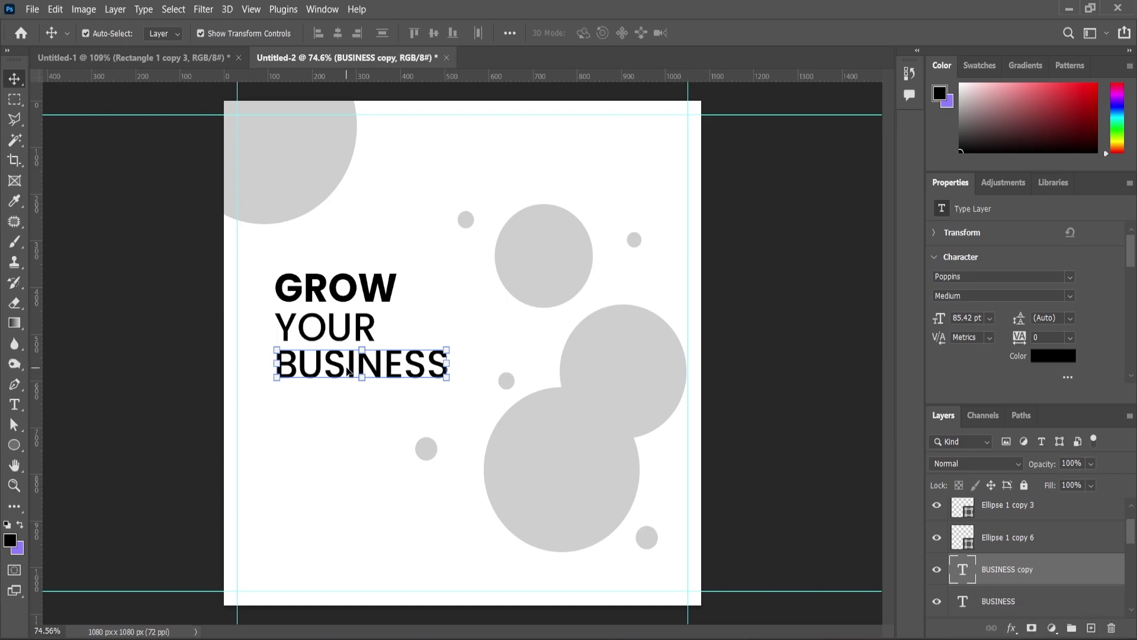
pyautogui.moveTo(344, 372); pyautogui.dragTo(341, 404)
pyautogui.doubleClick(342, 400)
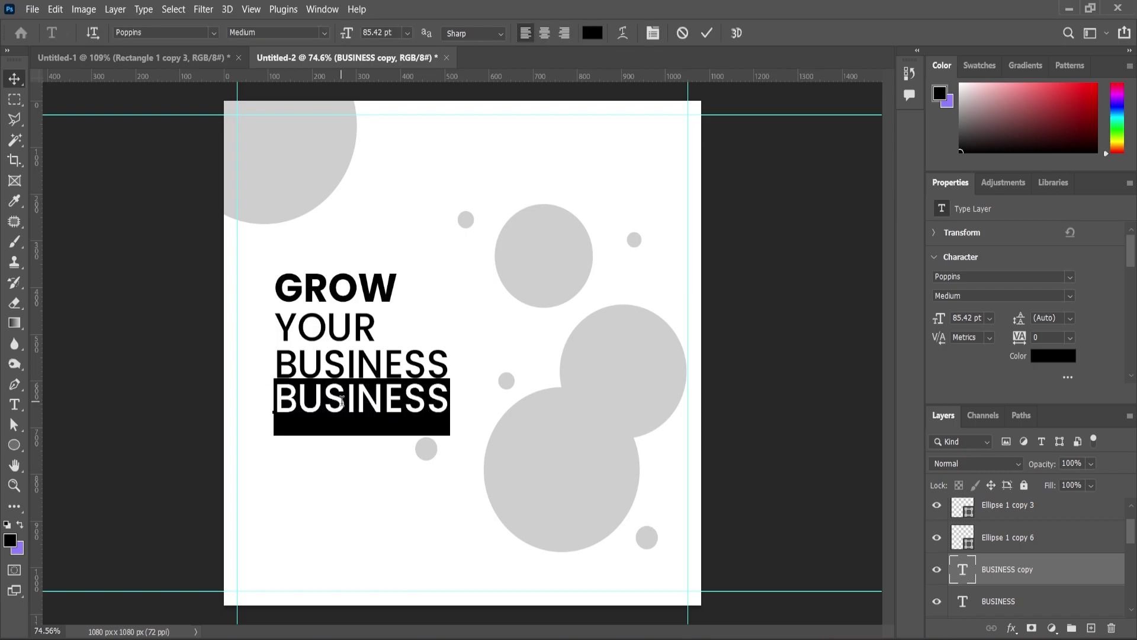
pyautogui.write('WITH')
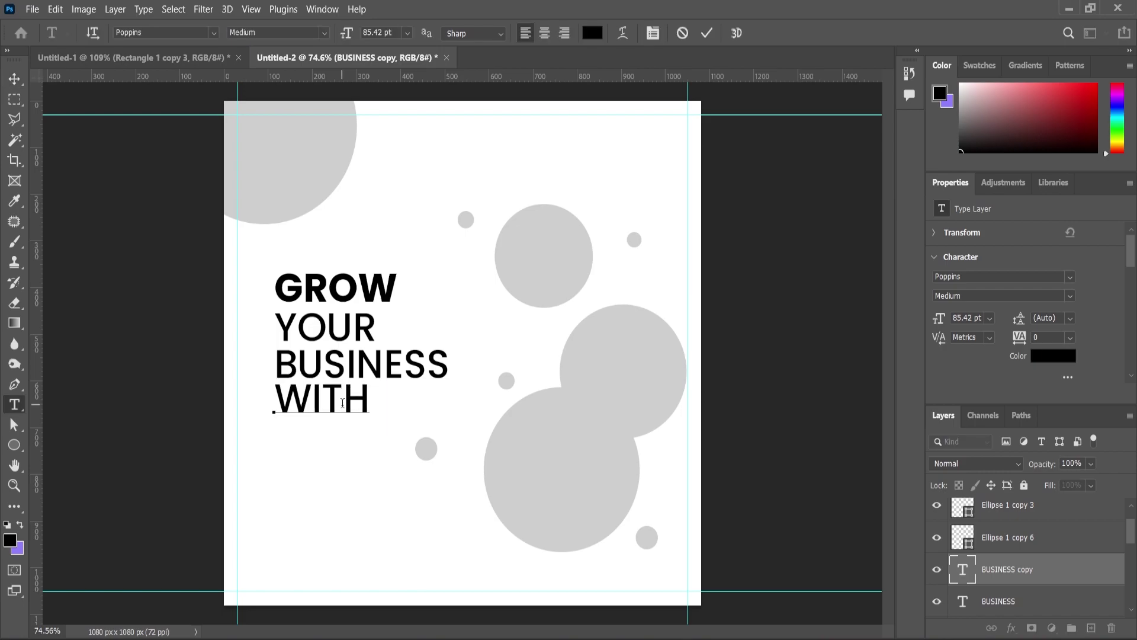
# Step: Extend the headline's last line to read WITH US
pyautogui.write(' US')
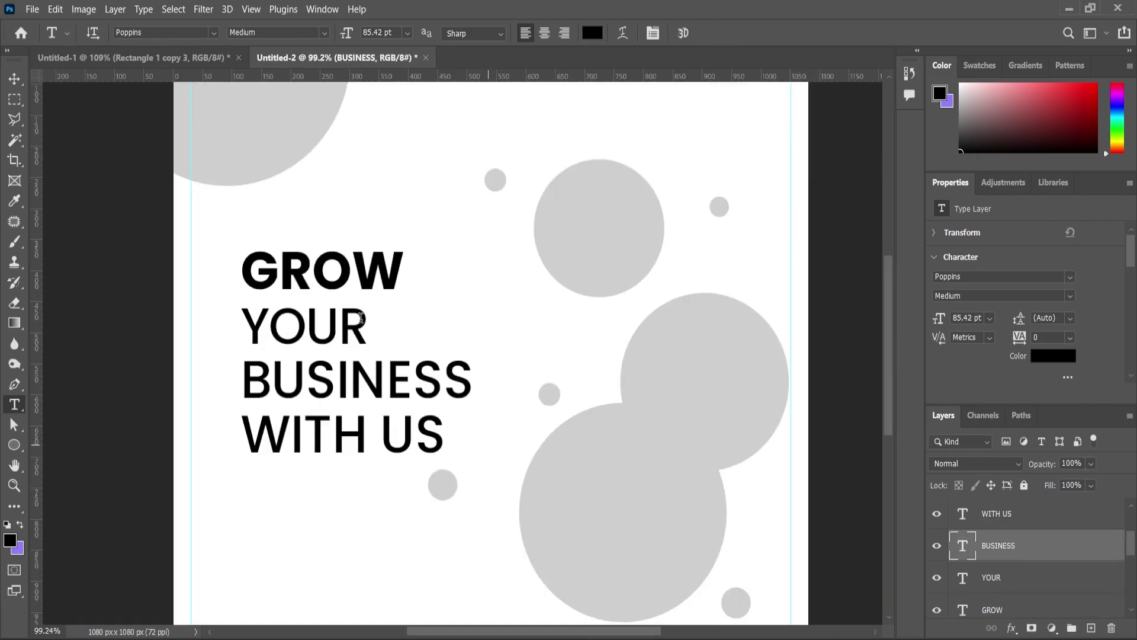
pyautogui.scroll(1, 314, 274)
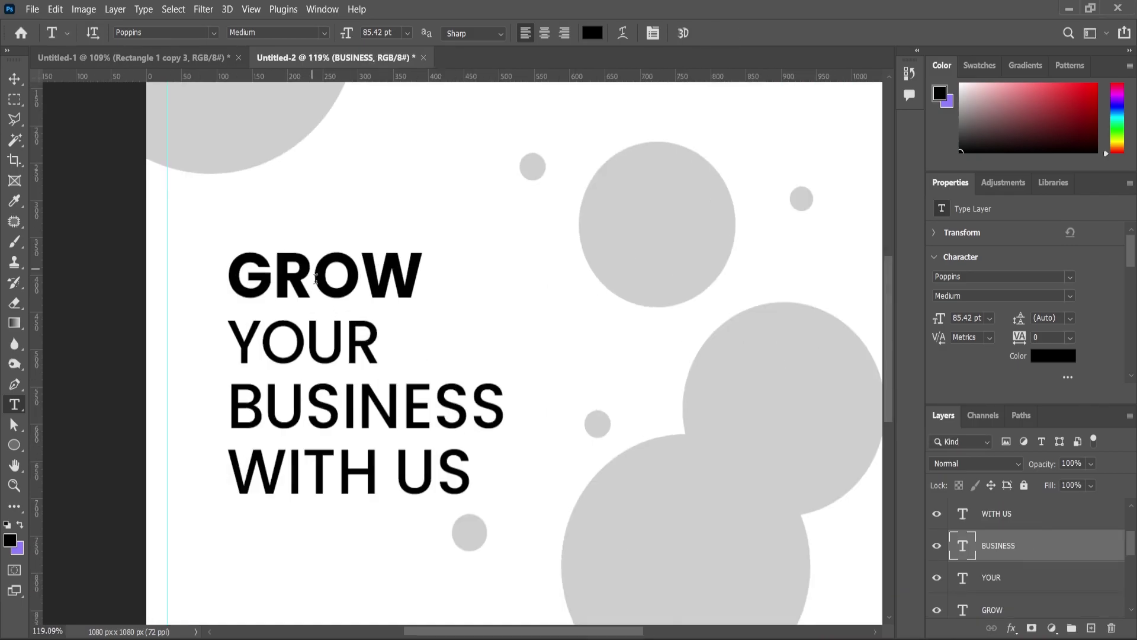
# Step: Copy the font size value of the GROW text
pyautogui.click(15, 80)
pyautogui.scroll(2, 279, 358)
pyautogui.click(278, 358)
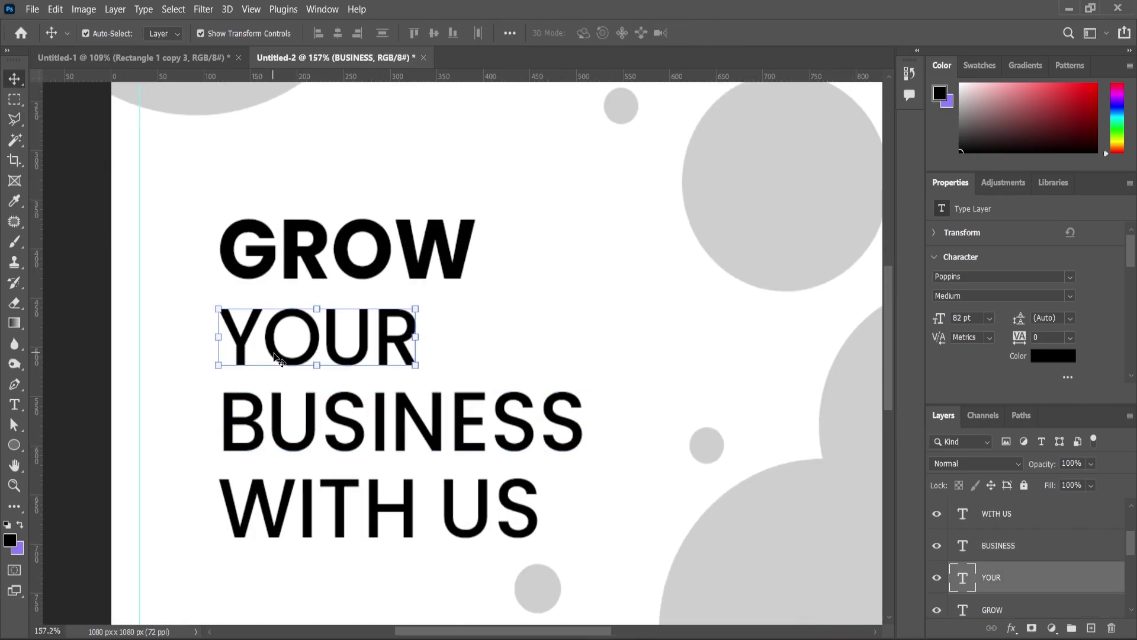
pyautogui.doubleClick(276, 356)
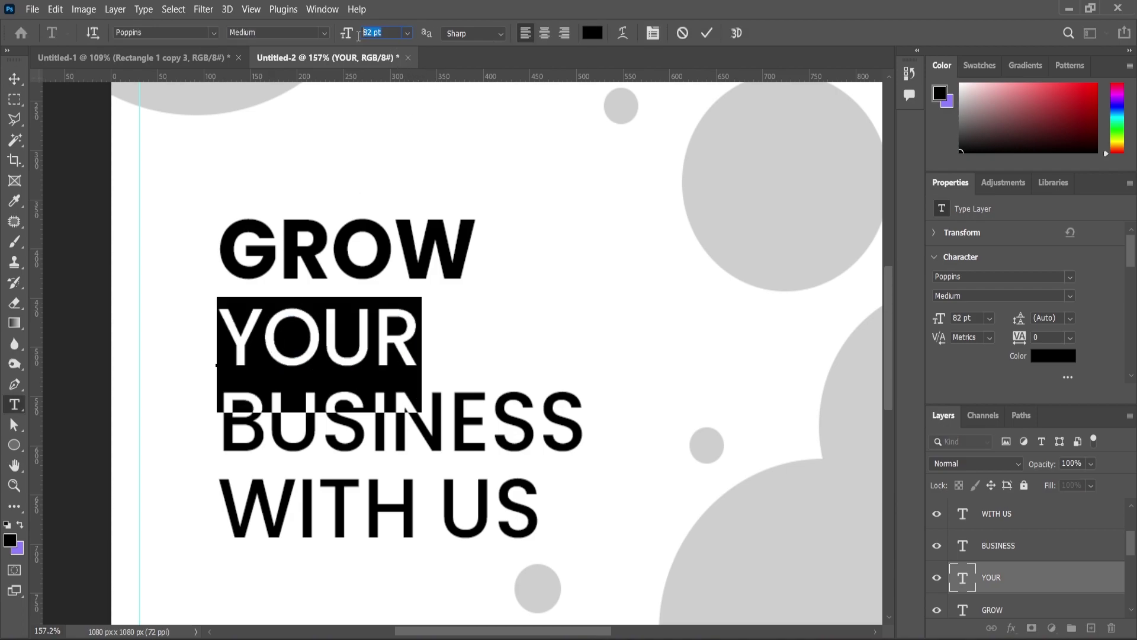
pyautogui.click(19, 493)
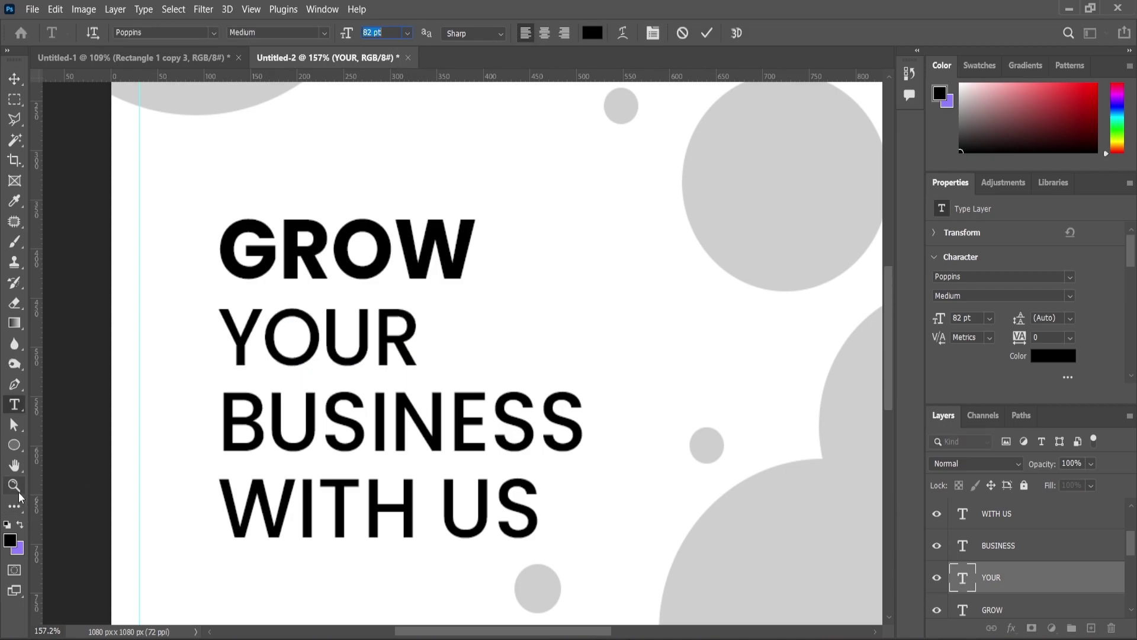
pyautogui.click(248, 263)
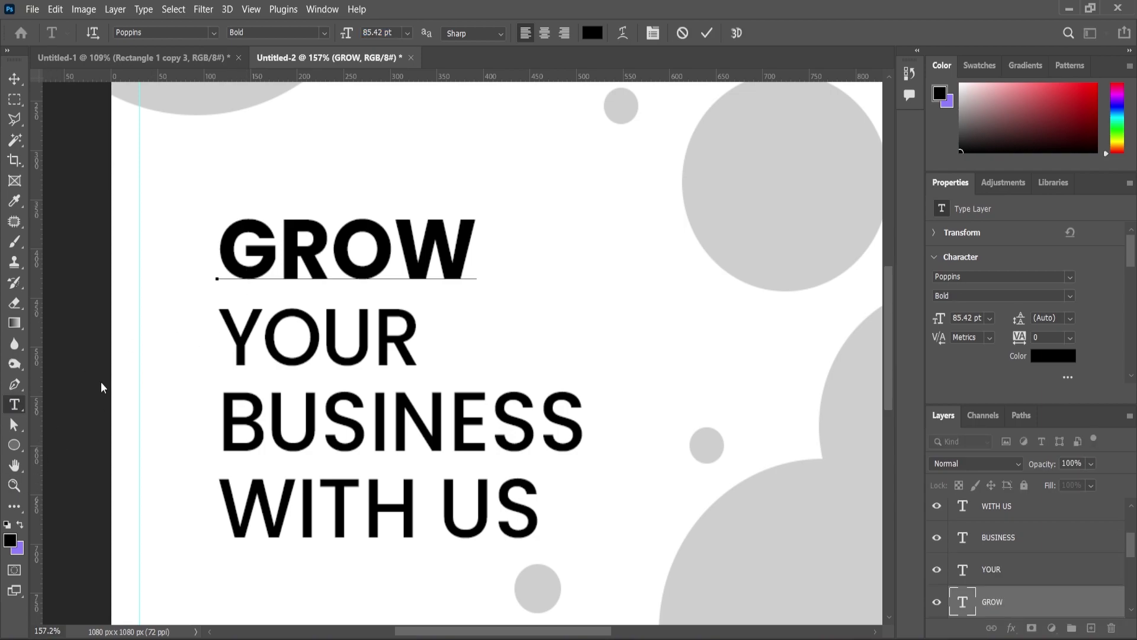
pyautogui.click(393, 33)
pyautogui.hotkey('ctrl', 'c')
# Step: Set the YOUR text's font size to 85.42 pt to match GROW
pyautogui.click(19, 466)
pyautogui.click(298, 330)
pyautogui.click(297, 328)
pyautogui.hotkey('ctrl', 'a')
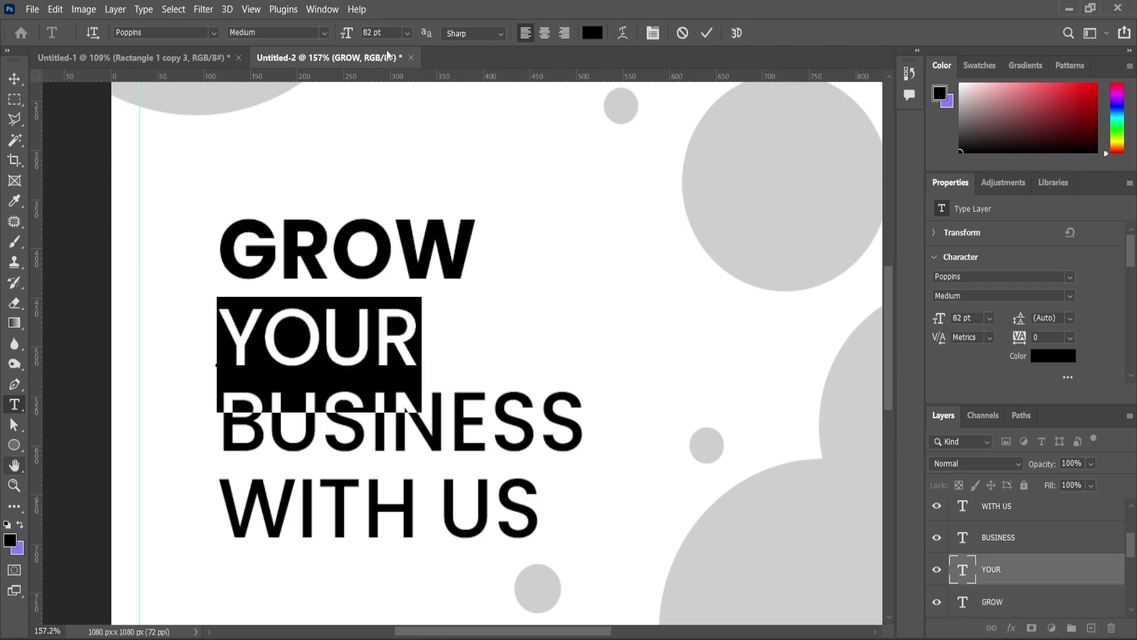
pyautogui.click(358, 37)
pyautogui.hotkey('ctrl', 'v')
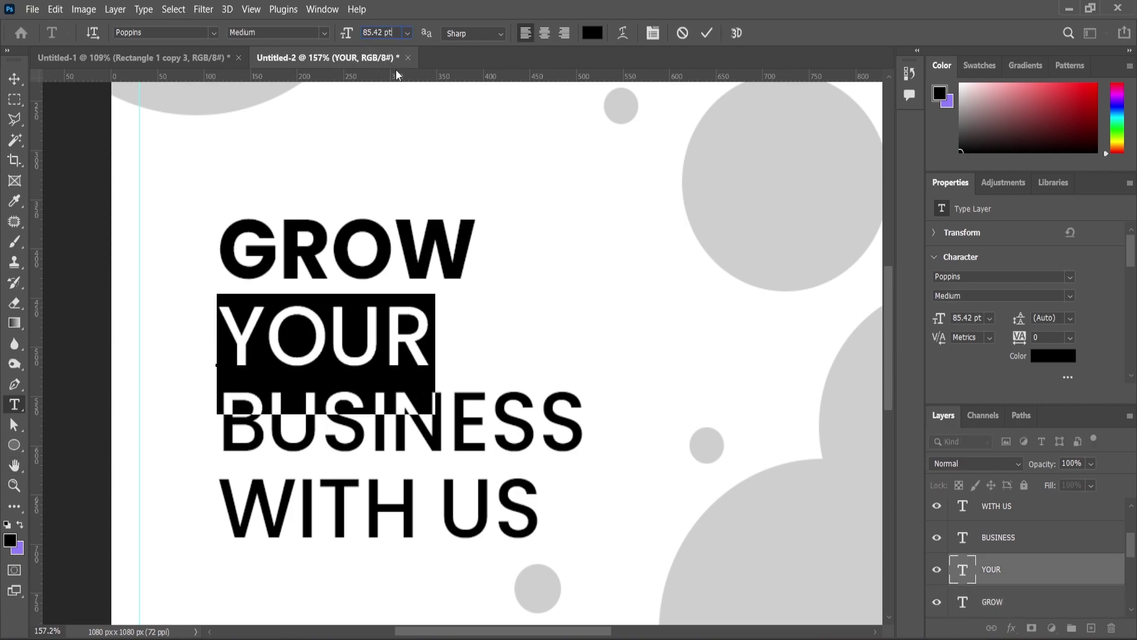
# Step: Move the YOUR, BUSINESS and WITH US lines upward to tighten the headline's line spacing
pyautogui.click(17, 76)
pyautogui.moveTo(276, 344); pyautogui.dragTo(277, 336)
pyautogui.moveTo(306, 428); pyautogui.dragTo(317, 414)
pyautogui.click(346, 514)
pyautogui.moveTo(343, 508); pyautogui.dragTo(344, 484)
# Step: Scale the WITH US text down to about 71% and place it just below BUSINESS near the headline's left edge
pyautogui.moveTo(540, 454); pyautogui.dragTo(496, 478)
pyautogui.moveTo(398, 494); pyautogui.dragTo(359, 477)
pyautogui.press('Return')
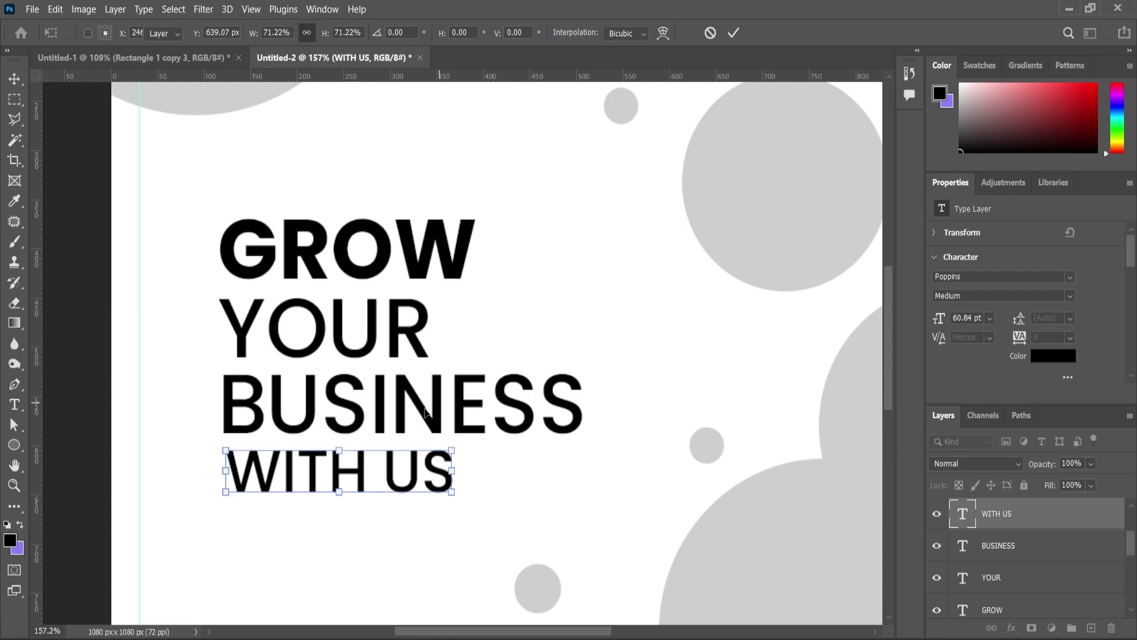
# Step: Scale the BUSINESS text down to about 89% and shift it left above WITH US
pyautogui.click(578, 385)
pyautogui.hotkey('ctrl', 't')
pyautogui.moveTo(581, 374); pyautogui.dragTo(566, 370)
pyautogui.moveTo(408, 408); pyautogui.dragTo(394, 409)
pyautogui.press('Return')
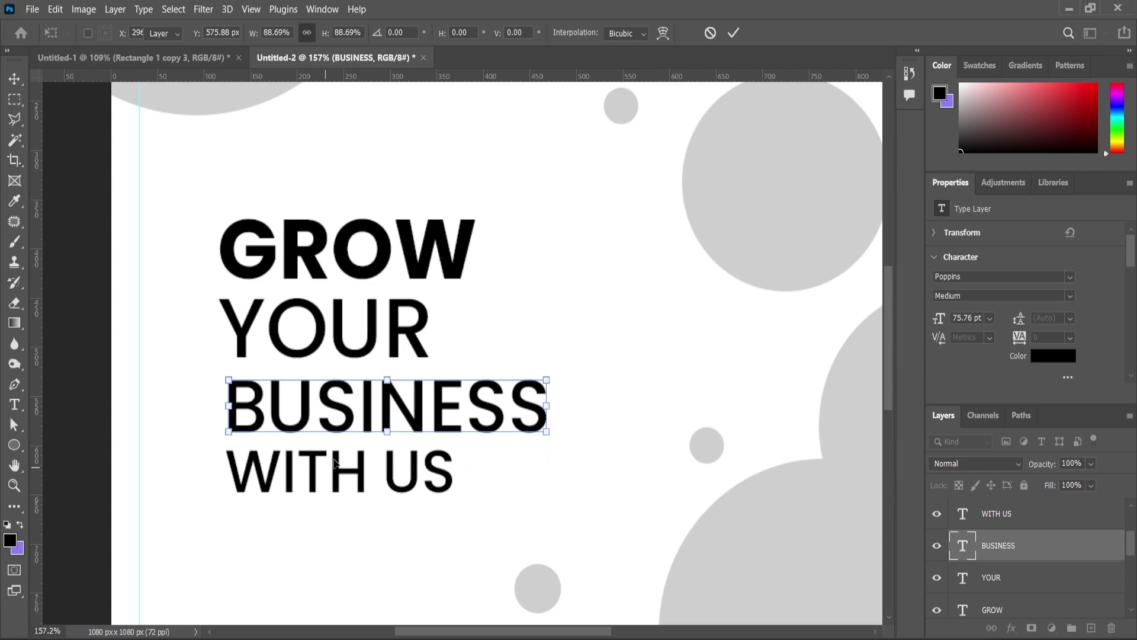
# Step: Distribute the GROW, YOUR, BUSINESS and WITH US text layers vertically
pyautogui.click(1002, 524)
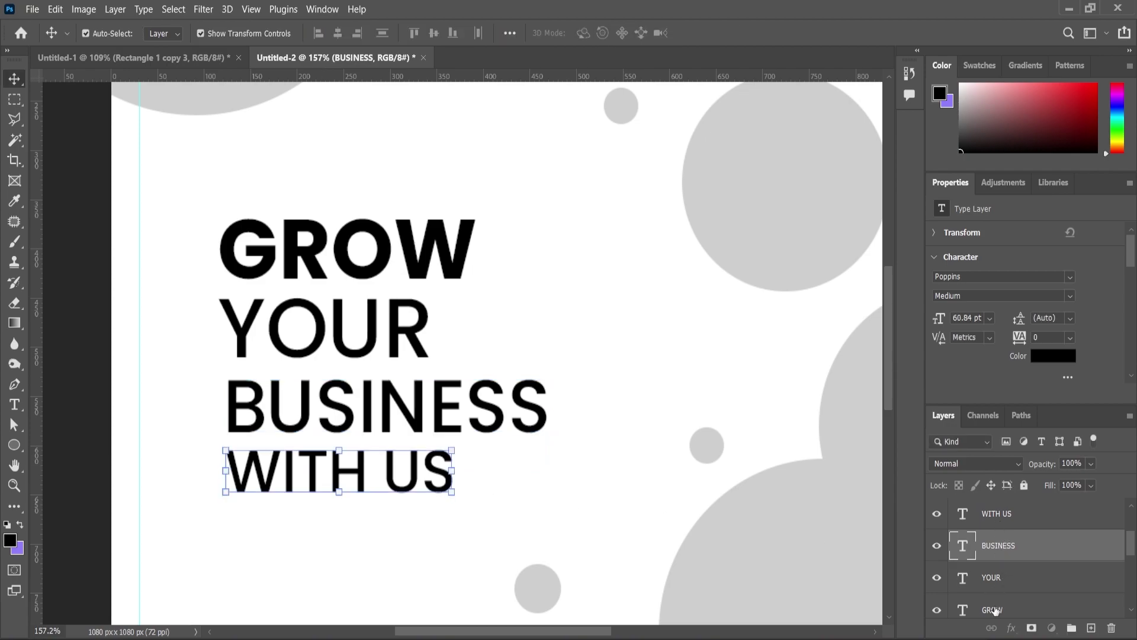
pyautogui.keyDown('shift'); pyautogui.click(995, 610); pyautogui.keyUp('shift')
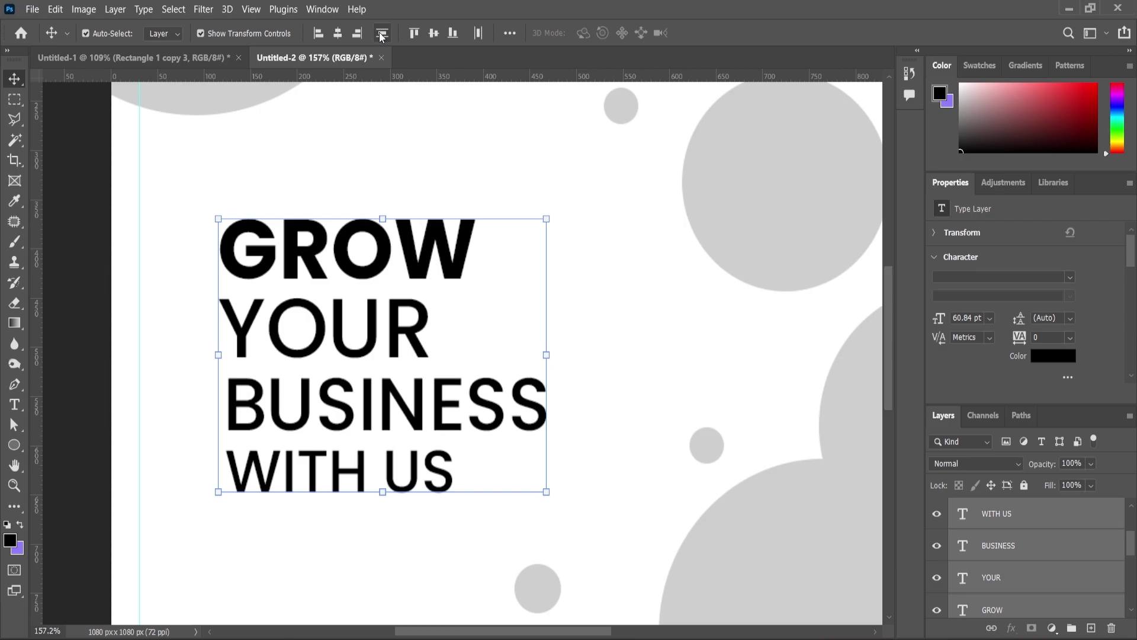
pyautogui.scroll(-5, 252, 255)
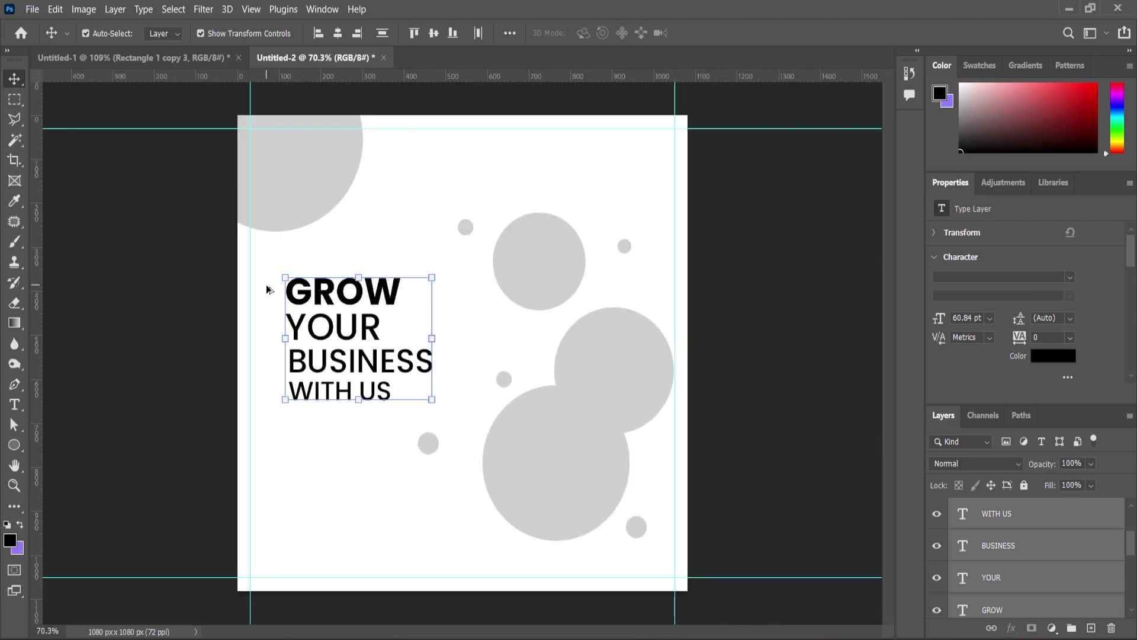
pyautogui.click(15, 485)
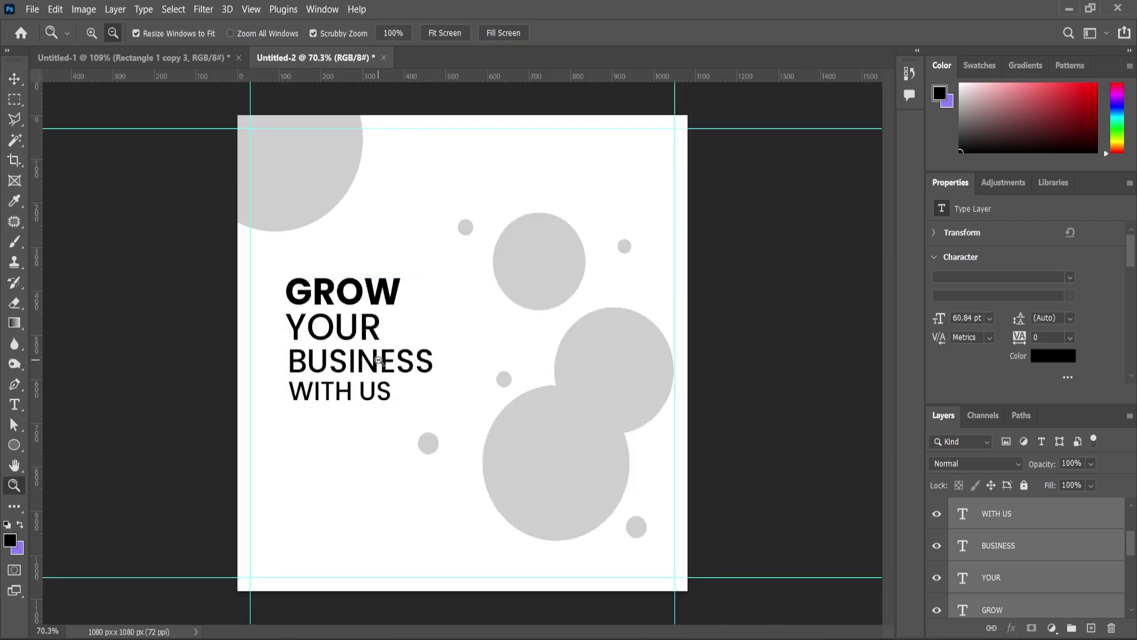
pyautogui.keyDown('alt'); pyautogui.click(385, 379); pyautogui.keyUp('alt')
pyautogui.click(443, 396)
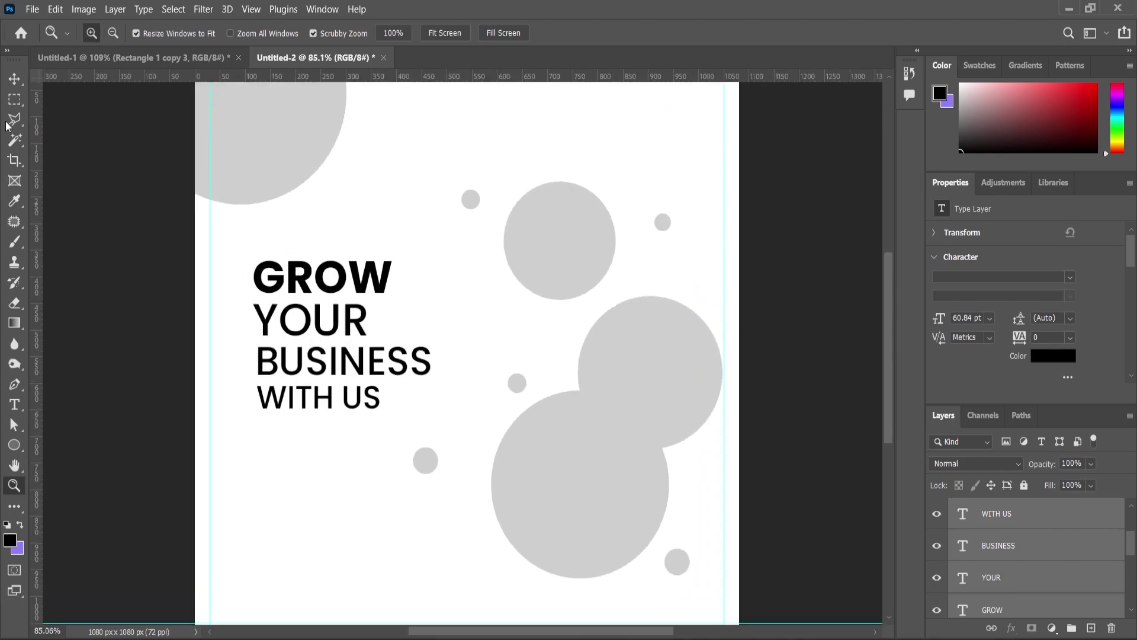
pyautogui.click(13, 80)
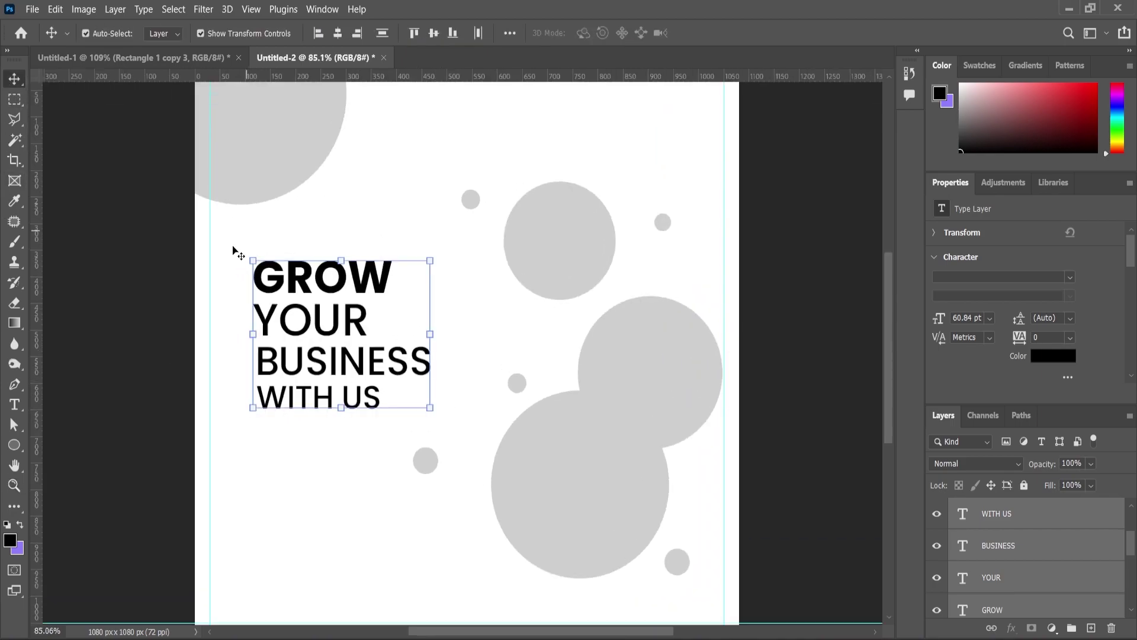
pyautogui.click(234, 252)
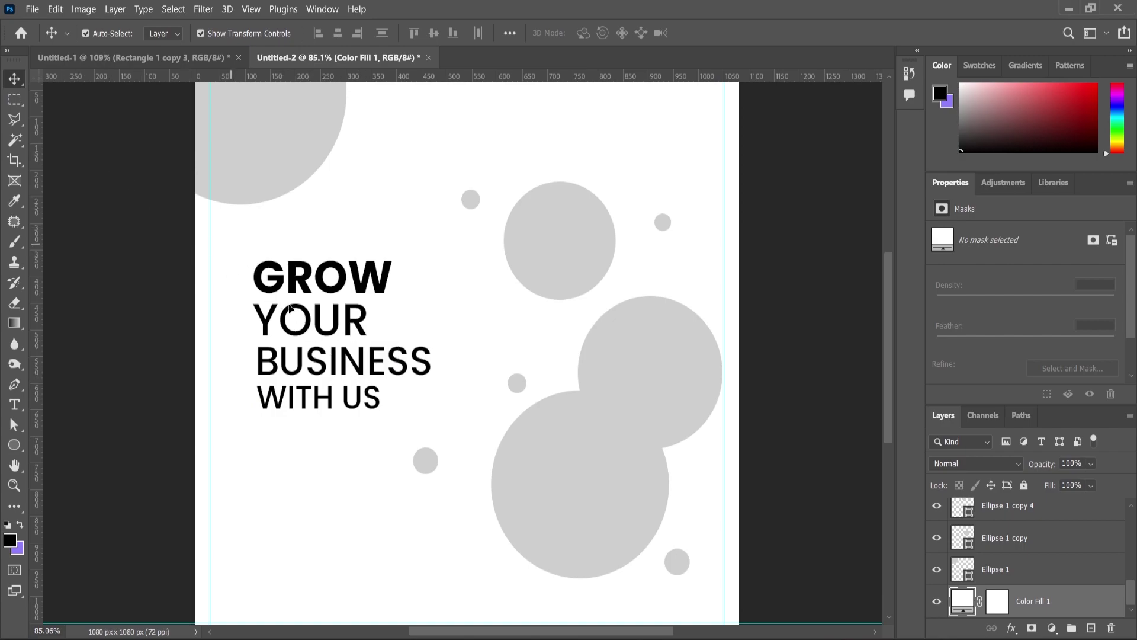
pyautogui.click(993, 570)
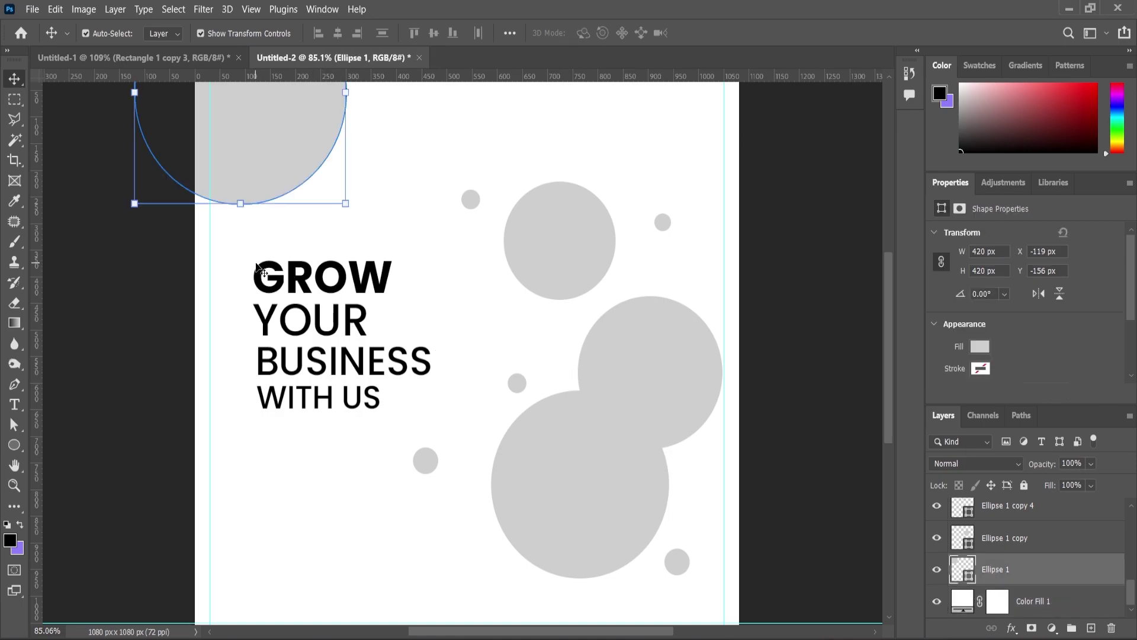
pyautogui.click(247, 288)
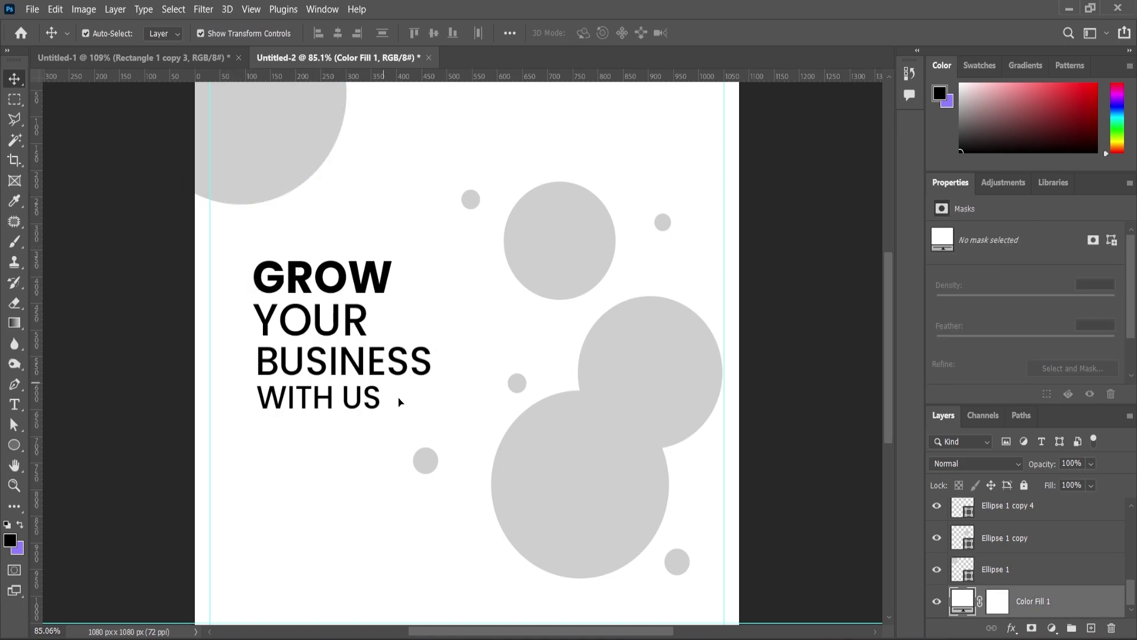
pyautogui.scroll(5, 1060, 576)
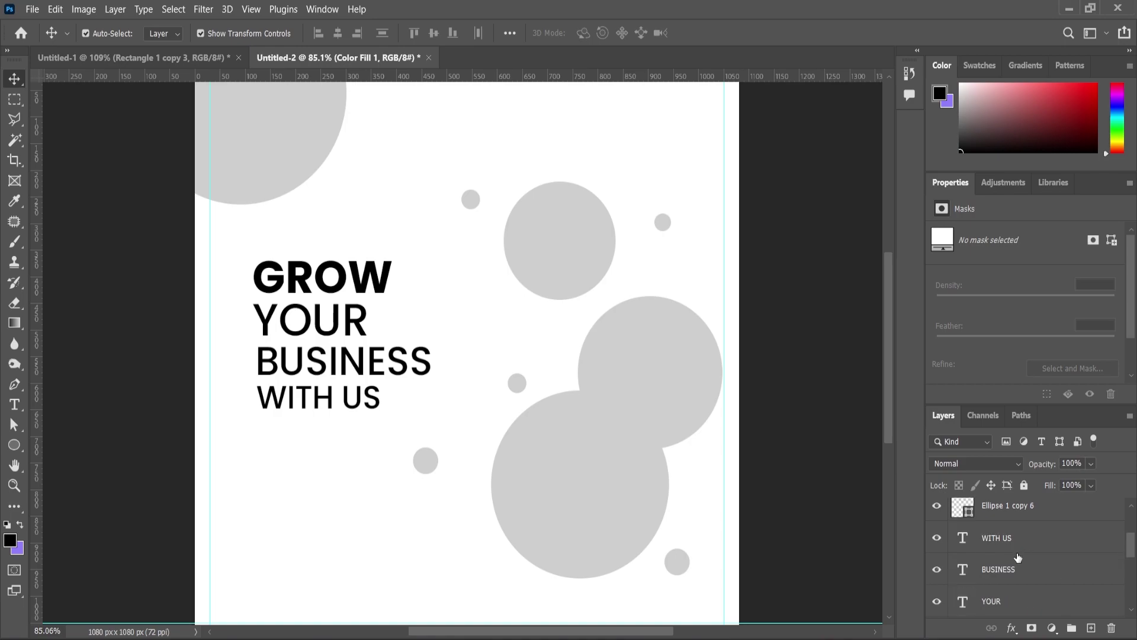
# Step: Enlarge all four headline lines together to about 113% and reposition them on the left half of the canvas
pyautogui.click(324, 289)
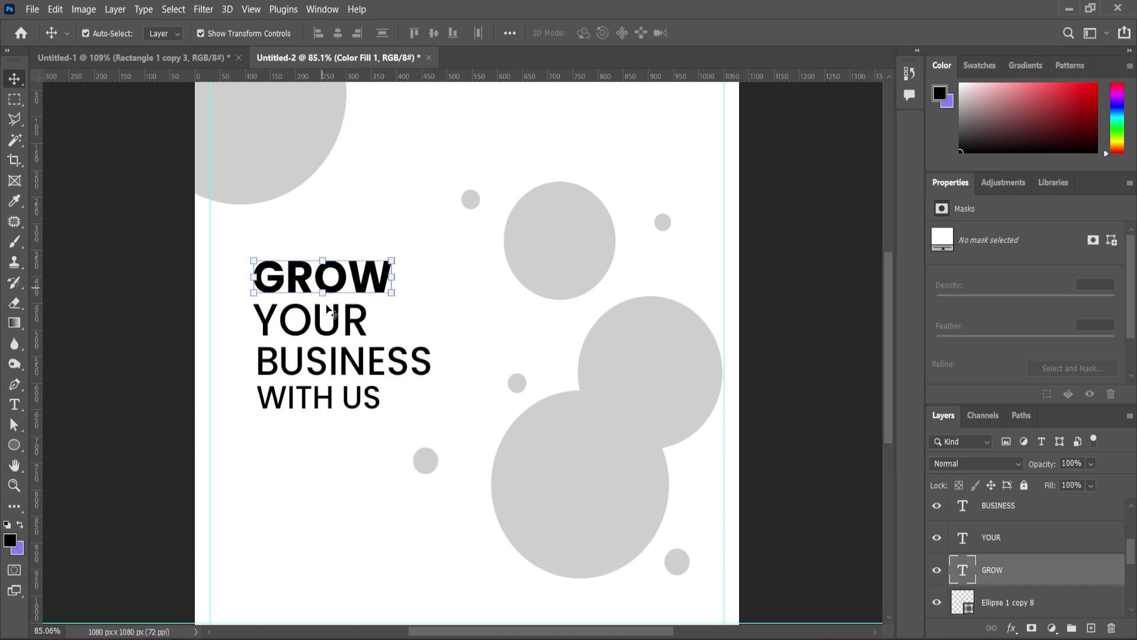
pyautogui.keyDown('shift'); pyautogui.click(338, 329); pyautogui.keyUp('shift')
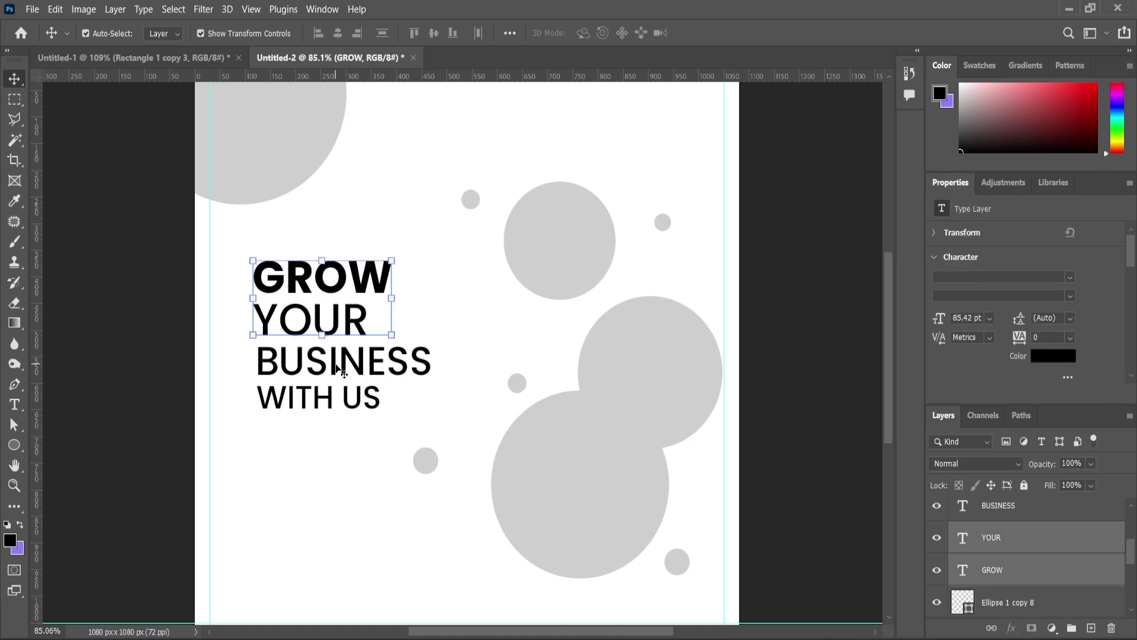
pyautogui.keyDown('shift'); pyautogui.click(338, 368); pyautogui.keyUp('shift')
pyautogui.keyDown('shift'); pyautogui.click(332, 404); pyautogui.keyUp('shift')
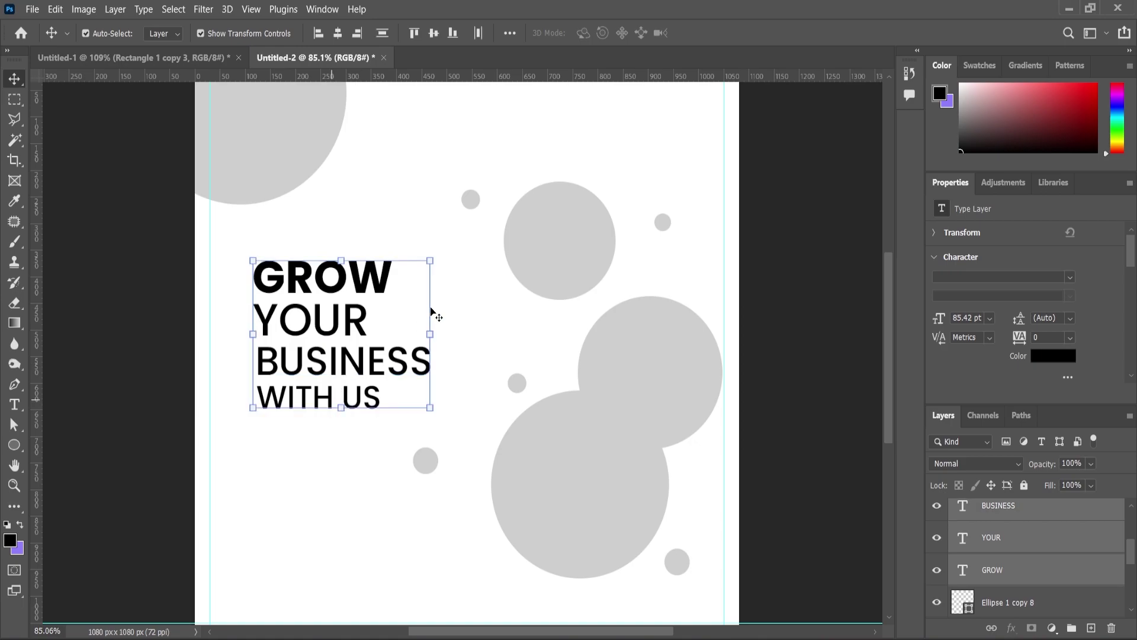
pyautogui.moveTo(430, 260); pyautogui.dragTo(442, 251)
pyautogui.moveTo(359, 324); pyautogui.dragTo(362, 336)
pyautogui.click(13, 487)
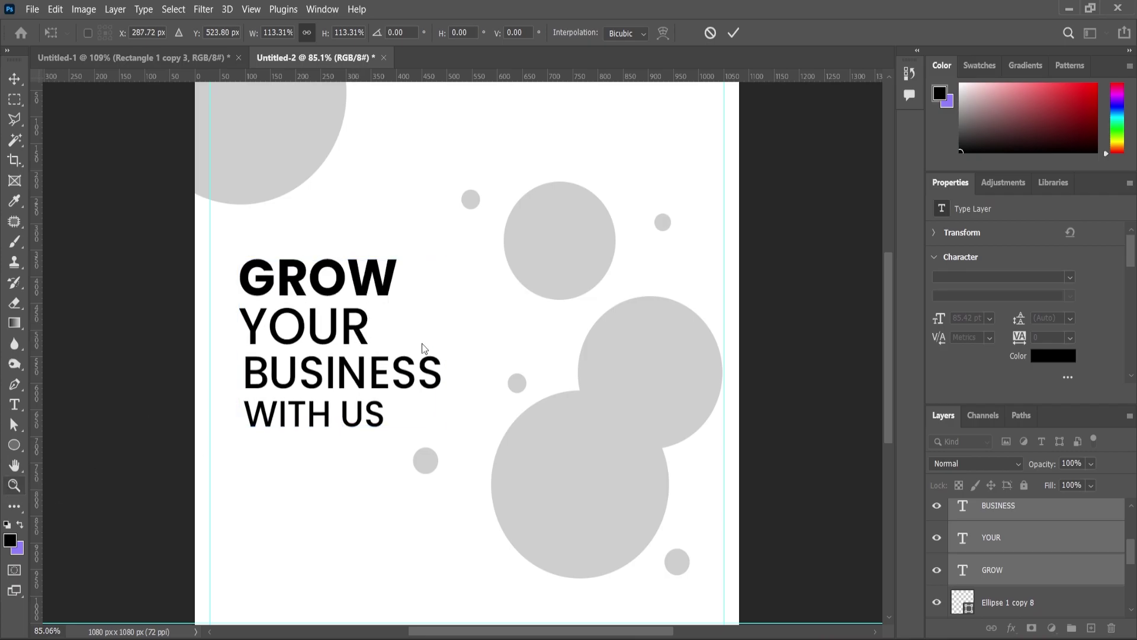
pyautogui.moveTo(419, 366); pyautogui.dragTo(380, 368)
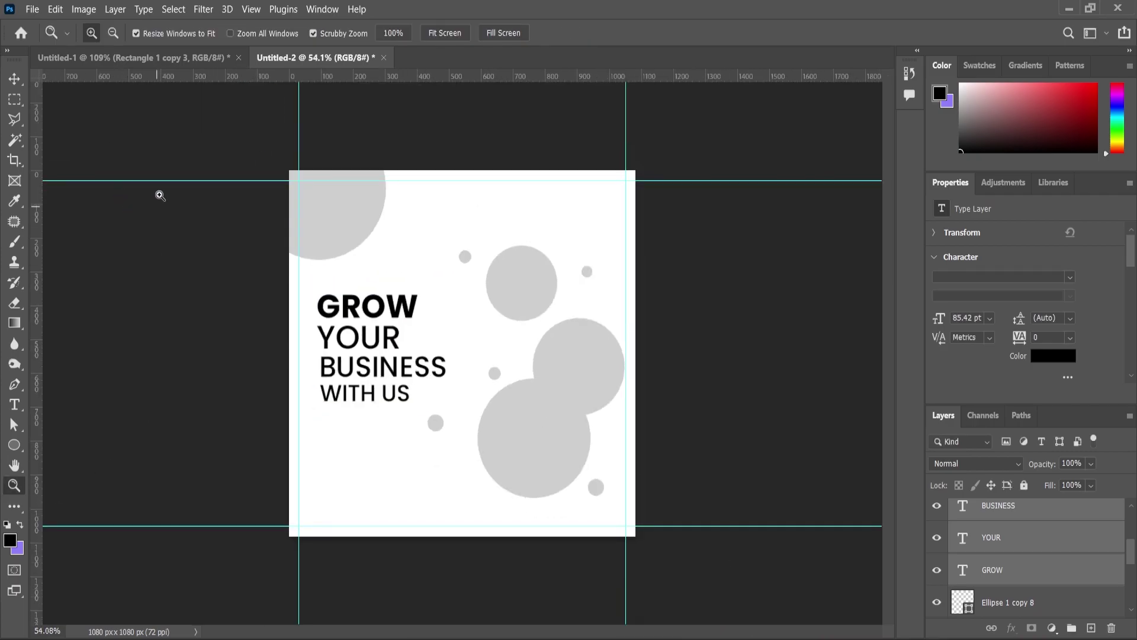
# Step: Sample the red swatch square in the Untitled-1 document as foreground color and return to Untitled-2
pyautogui.click(198, 59)
pyautogui.click(13, 203)
pyautogui.click(374, 340)
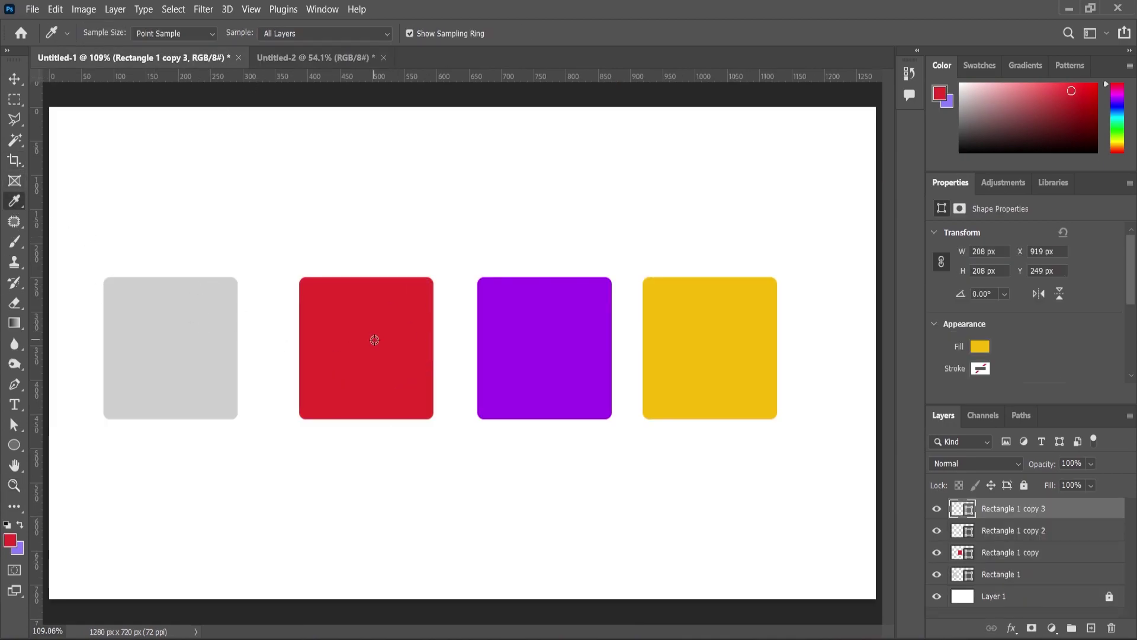
pyautogui.click(348, 58)
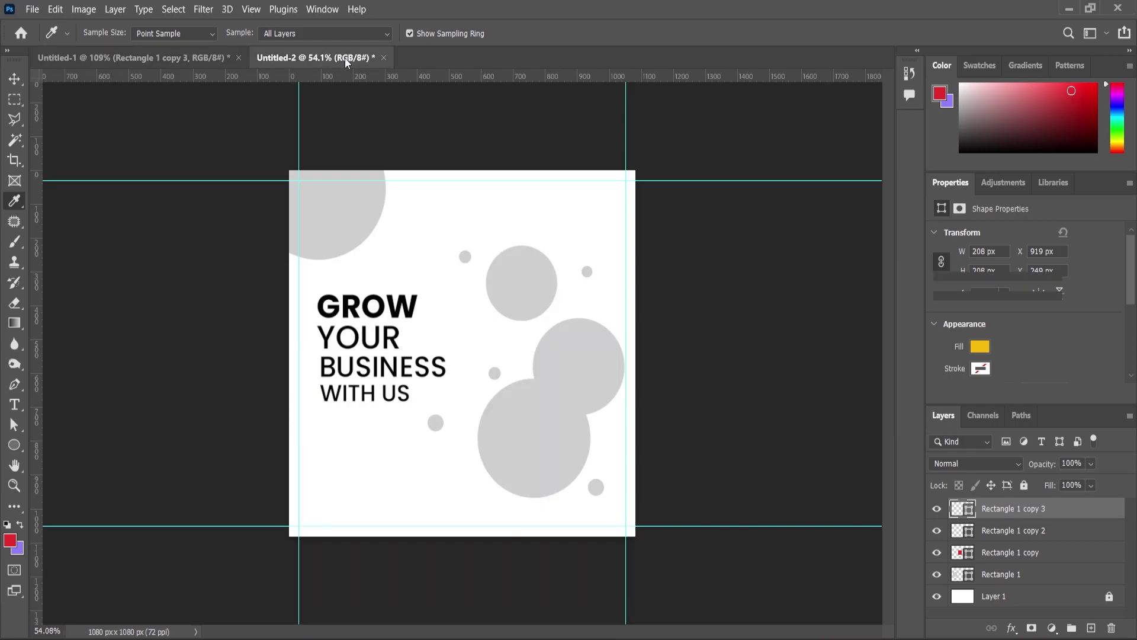
# Step: Fill the small circle near the canvas's upper right with the sampled red
pyautogui.click(13, 80)
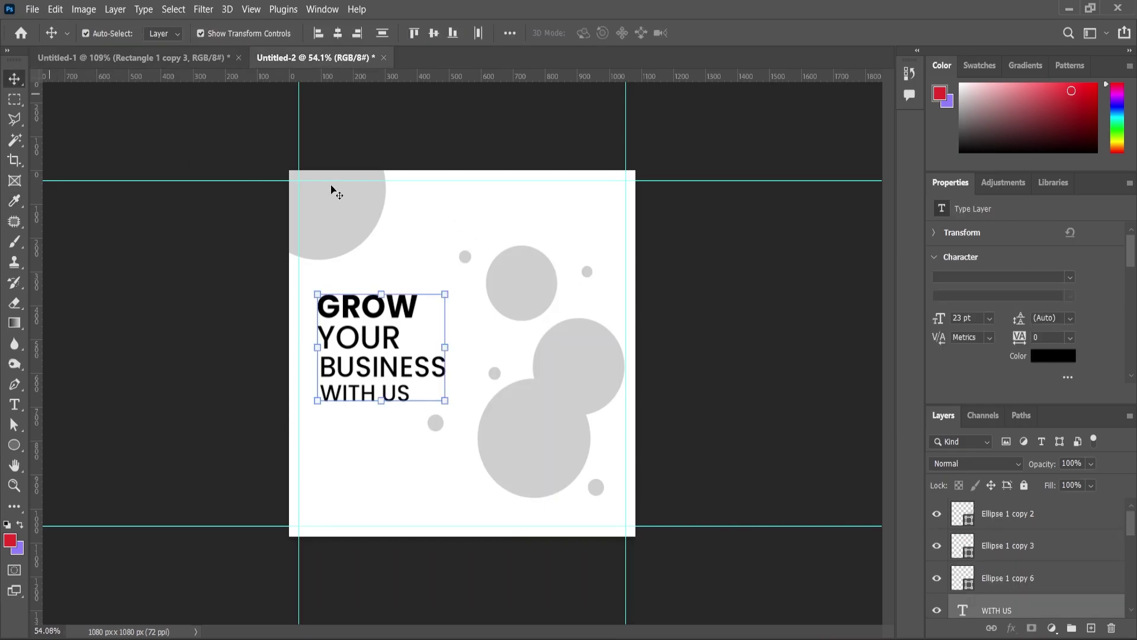
pyautogui.scroll(1, 453, 224)
pyautogui.scroll(2, 572, 277)
pyautogui.click(642, 233)
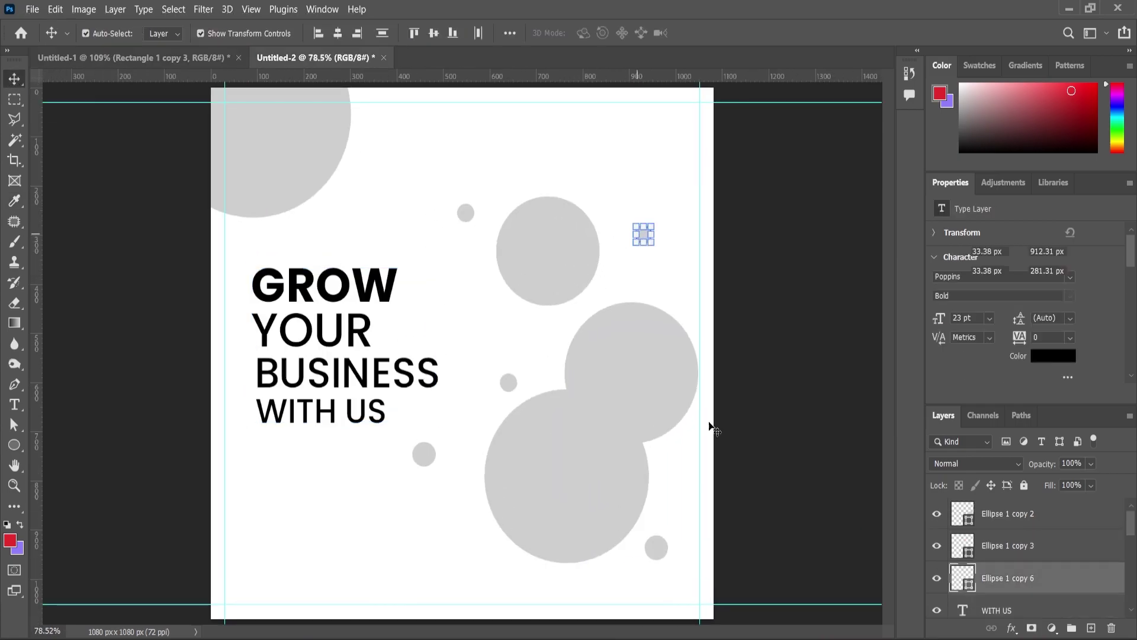
pyautogui.click(980, 345)
pyautogui.click(936, 429)
pyautogui.click(13, 485)
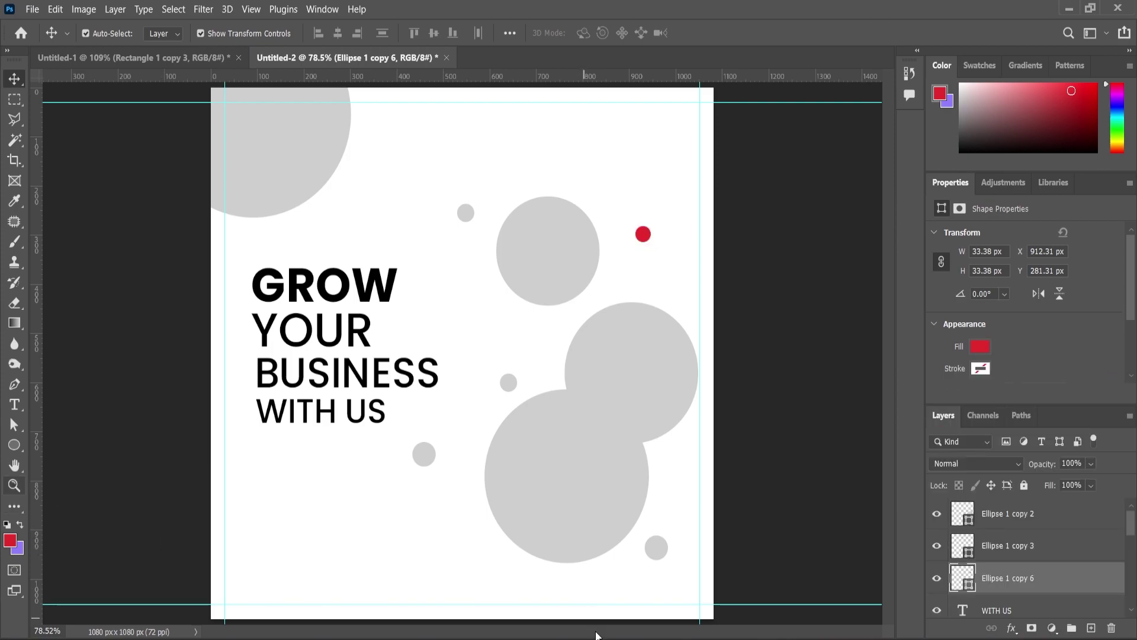
# Step: Sample the purple swatch square in the Untitled-1 document as foreground color and return to Untitled-2
pyautogui.click(160, 58)
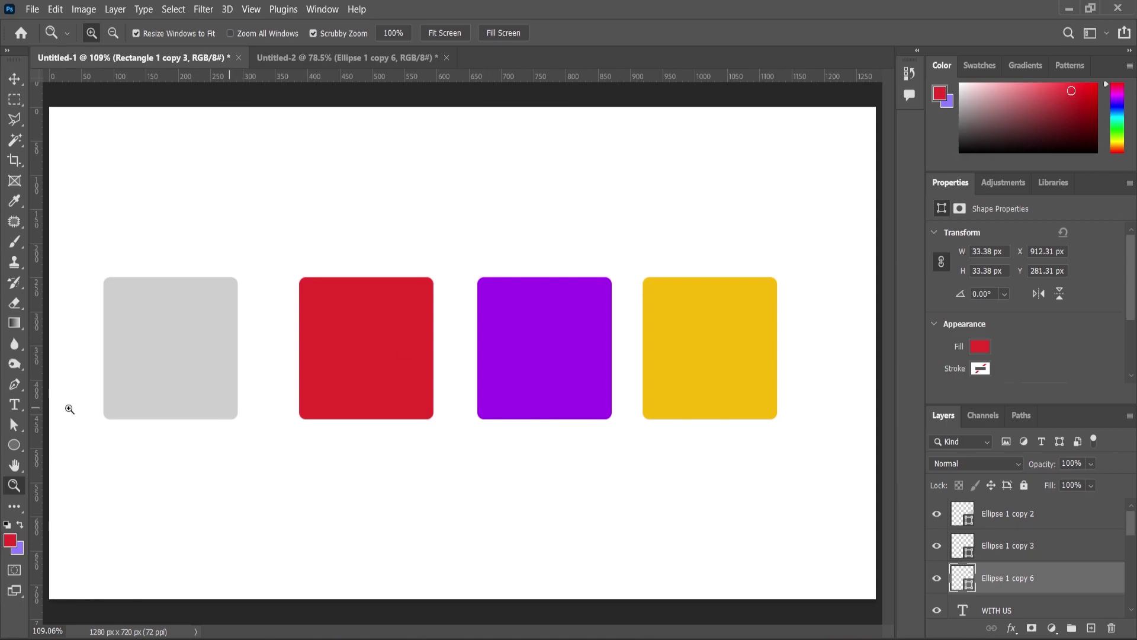
pyautogui.click(14, 202)
pyautogui.click(551, 347)
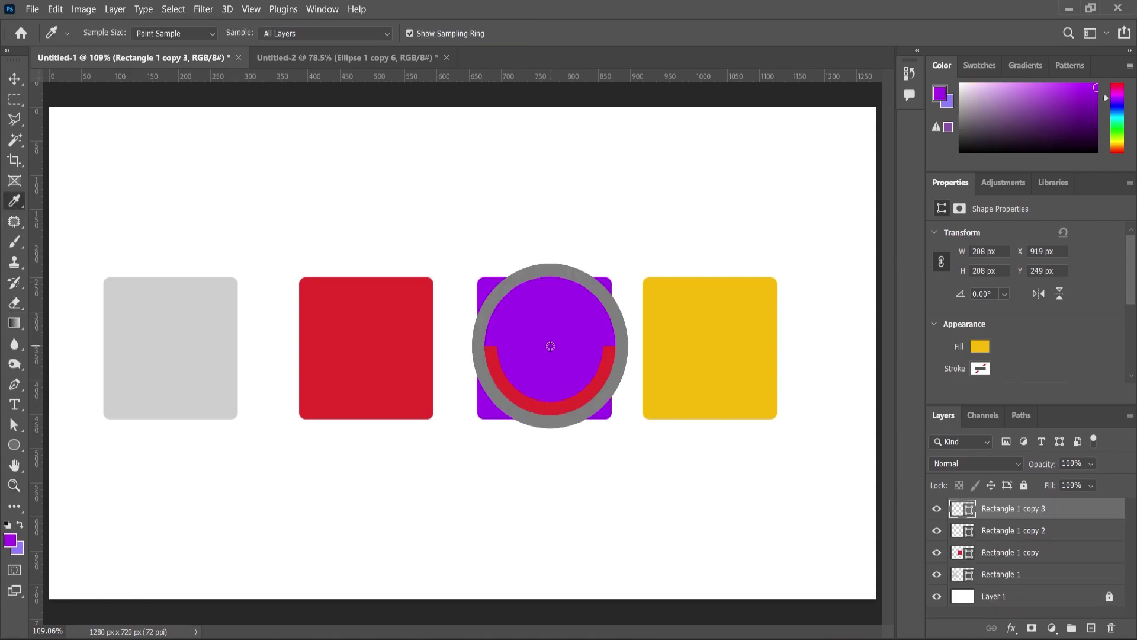
pyautogui.click(340, 56)
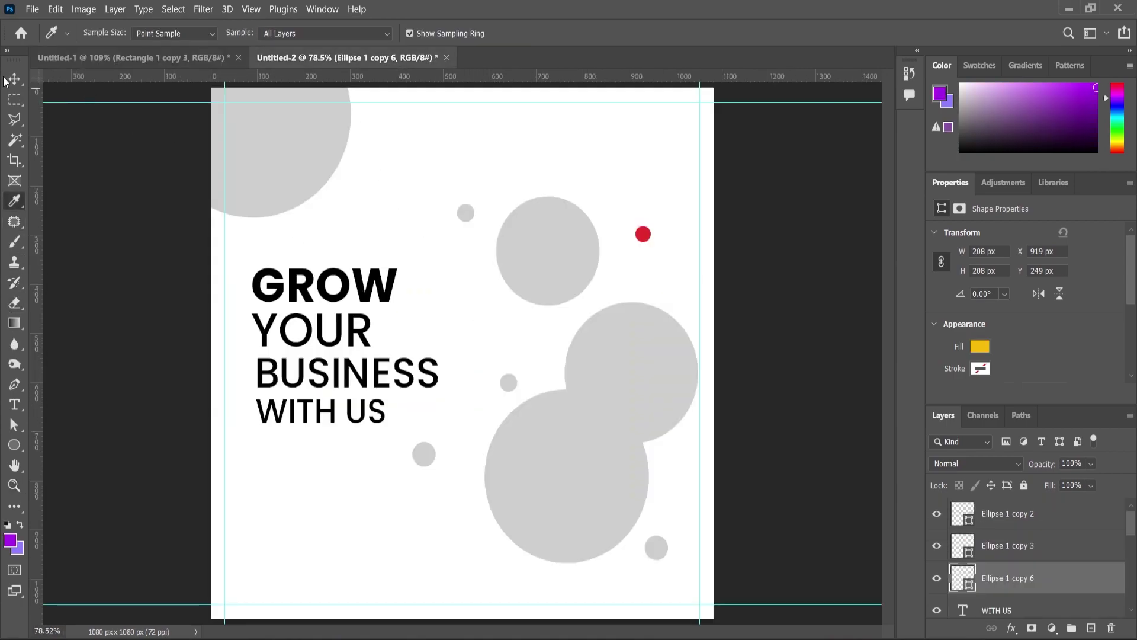
# Step: Fill the small circle just beside the upper medium circle, above the headline's end, with the sampled purple
pyautogui.press('v')
pyautogui.click(466, 214)
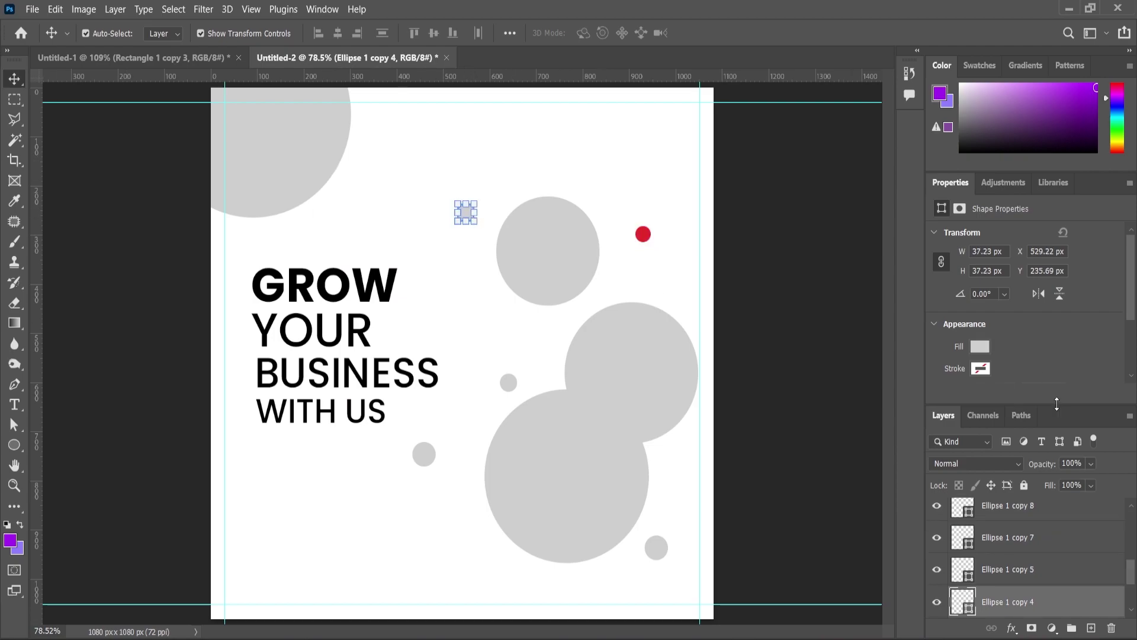
pyautogui.click(982, 347)
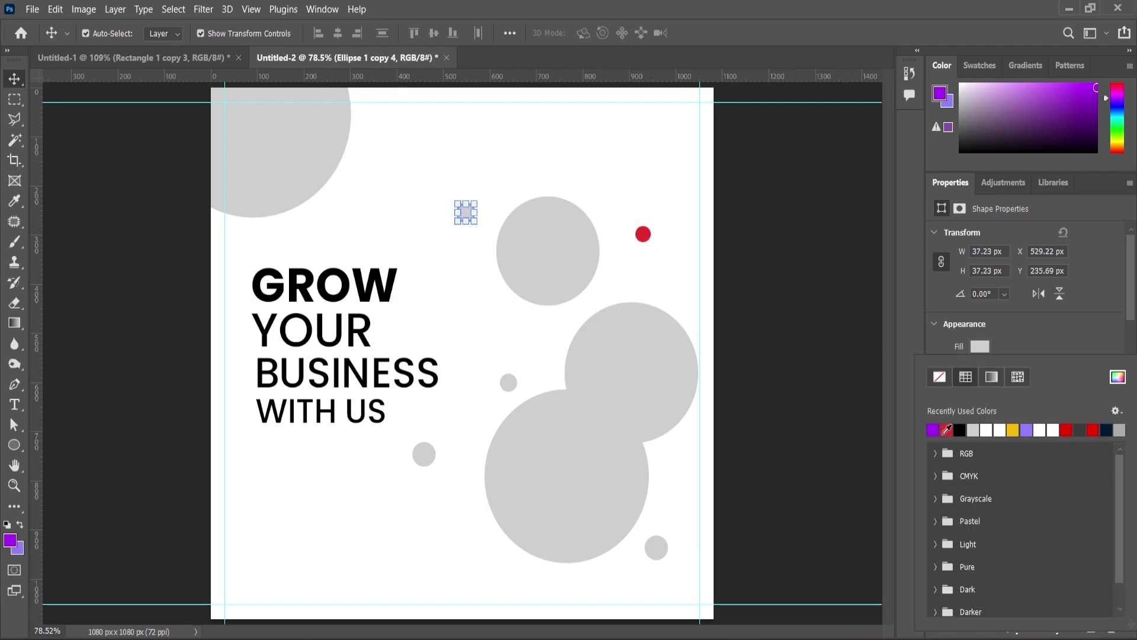
pyautogui.click(935, 430)
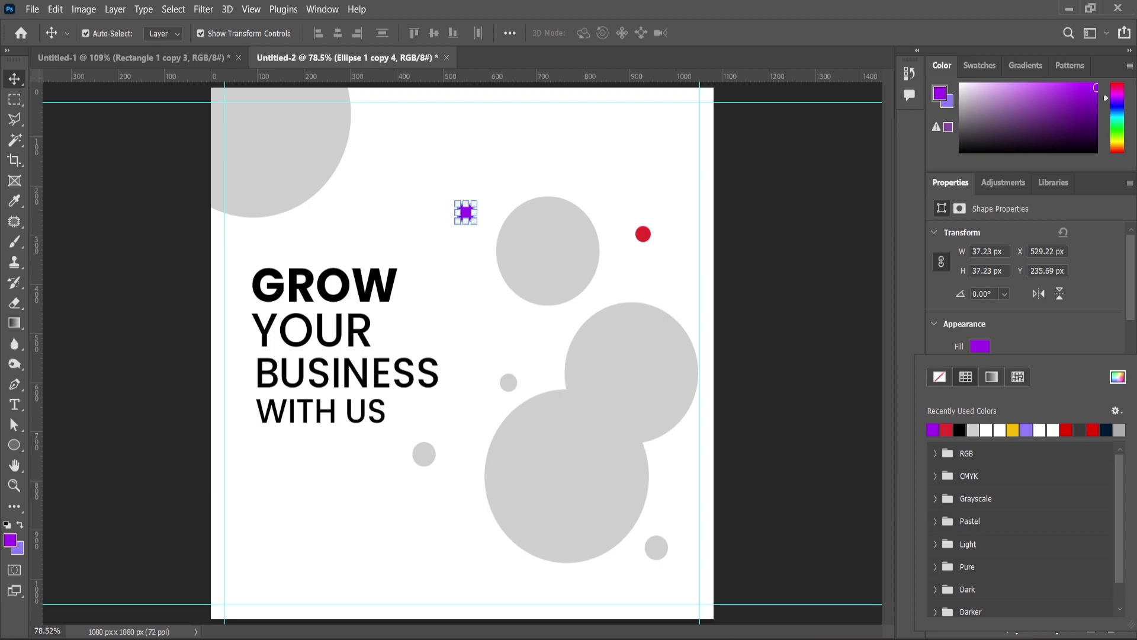
pyautogui.click(484, 361)
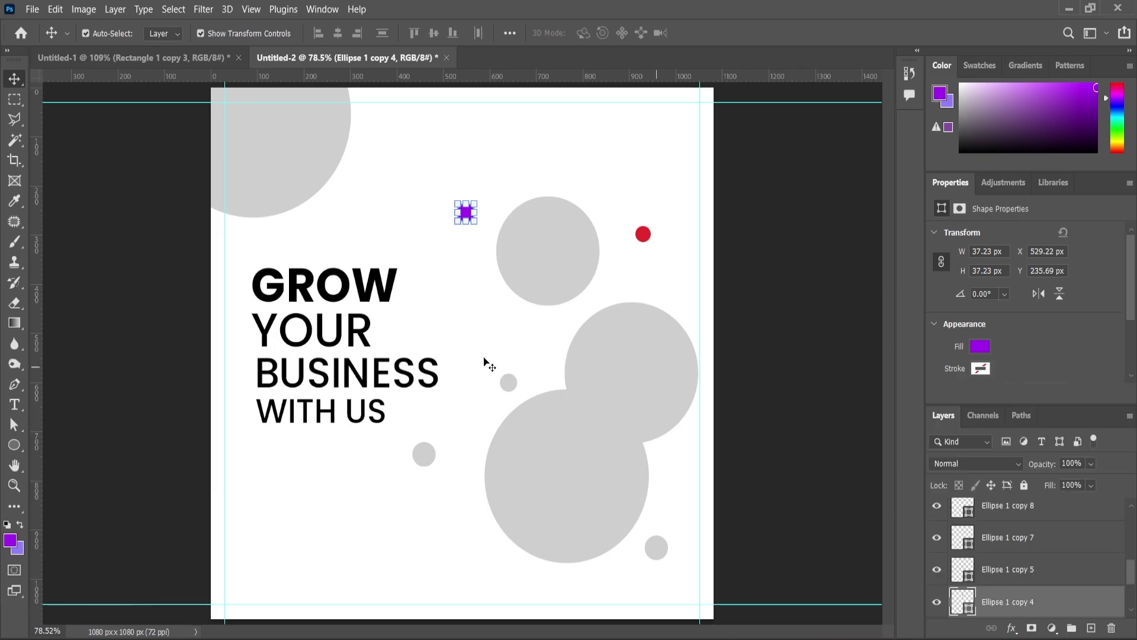
# Step: Sample the yellow swatch square in the Untitled-1 document as foreground color and return to Untitled-2
pyautogui.click(507, 386)
pyautogui.click(142, 58)
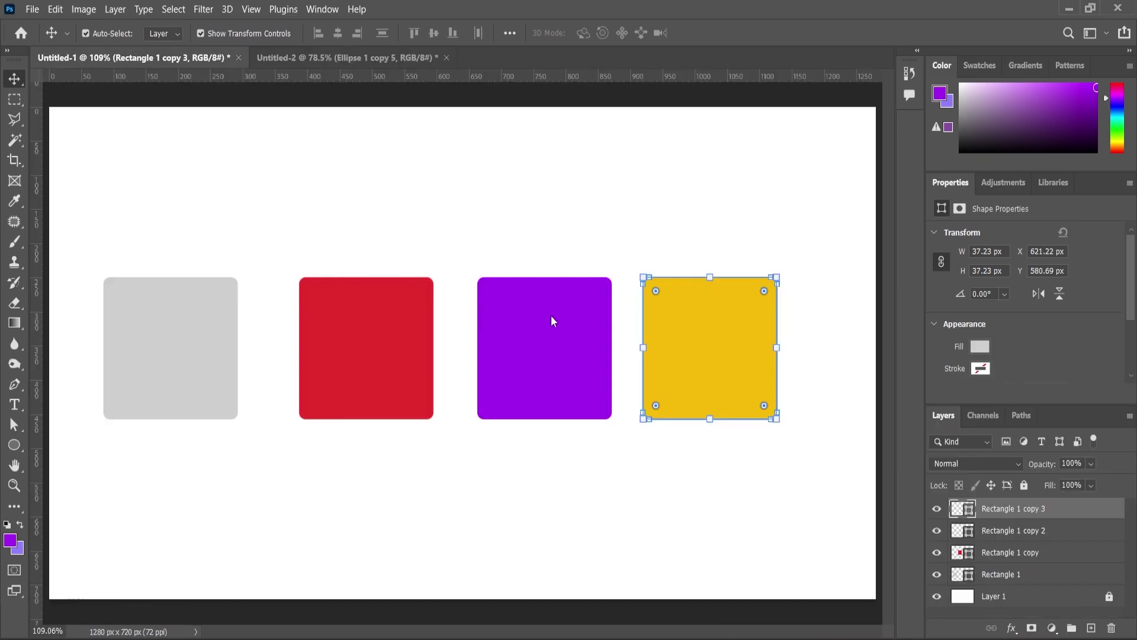
pyautogui.click(14, 201)
pyautogui.click(783, 321)
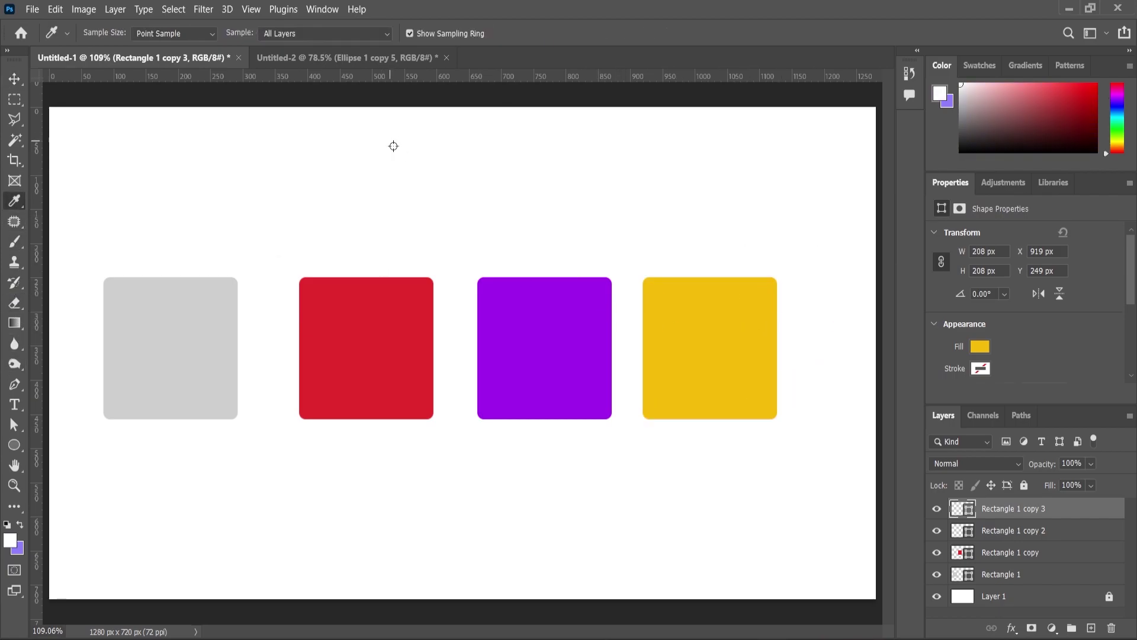
pyautogui.click(687, 333)
pyautogui.click(358, 57)
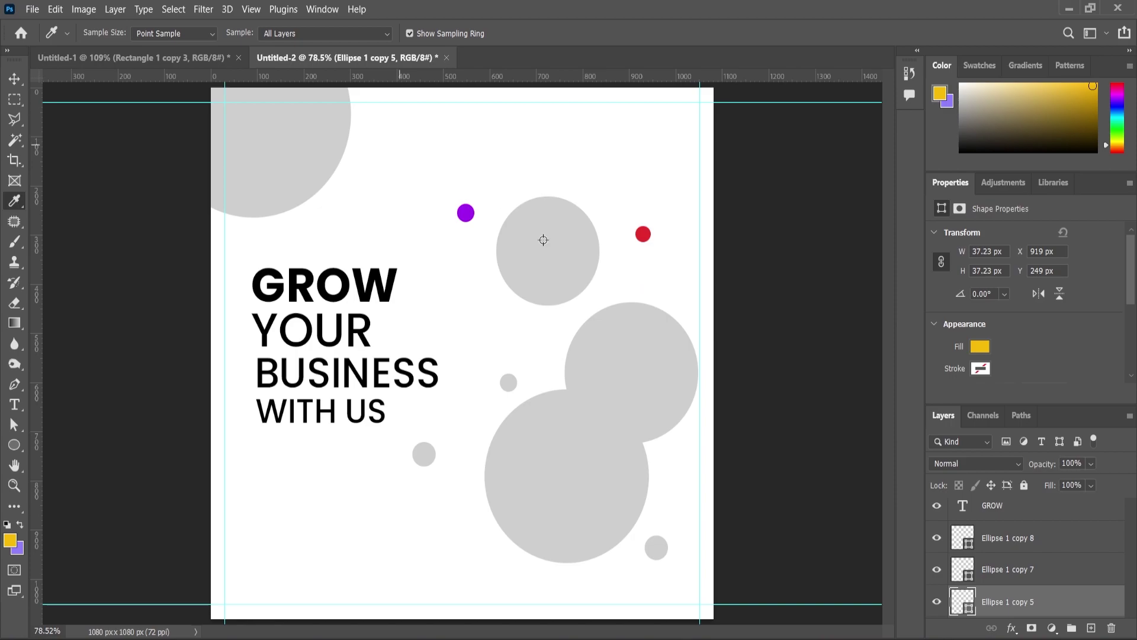
# Step: Fill the small circle near the canvas's lower right with the sampled yellow
pyautogui.click(14, 79)
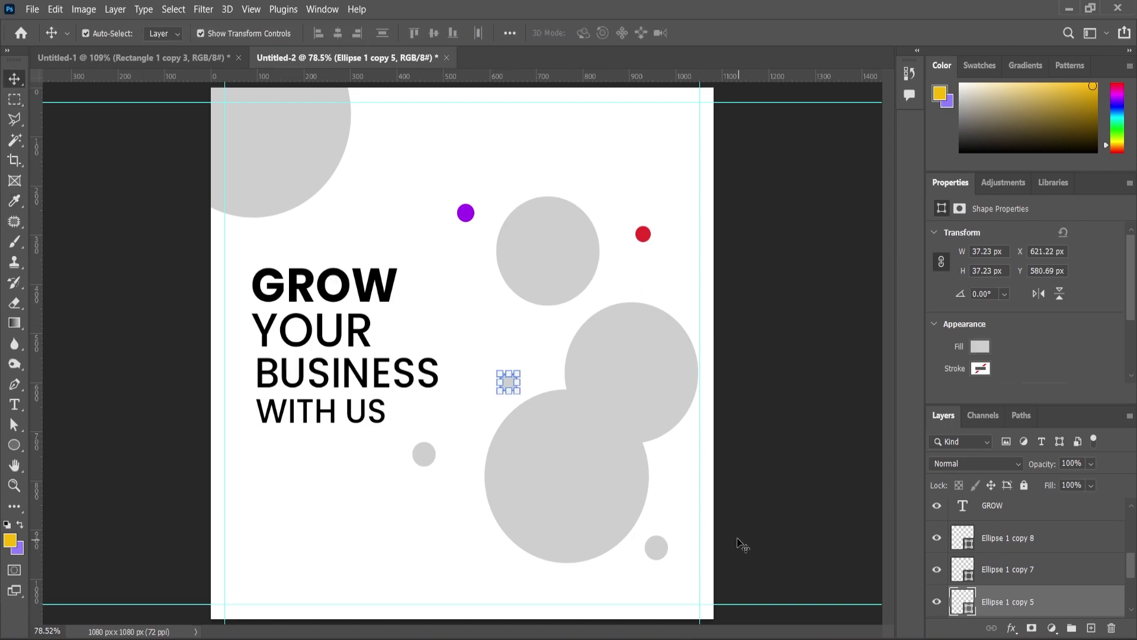
pyautogui.press('ctrl')
pyautogui.click(657, 550)
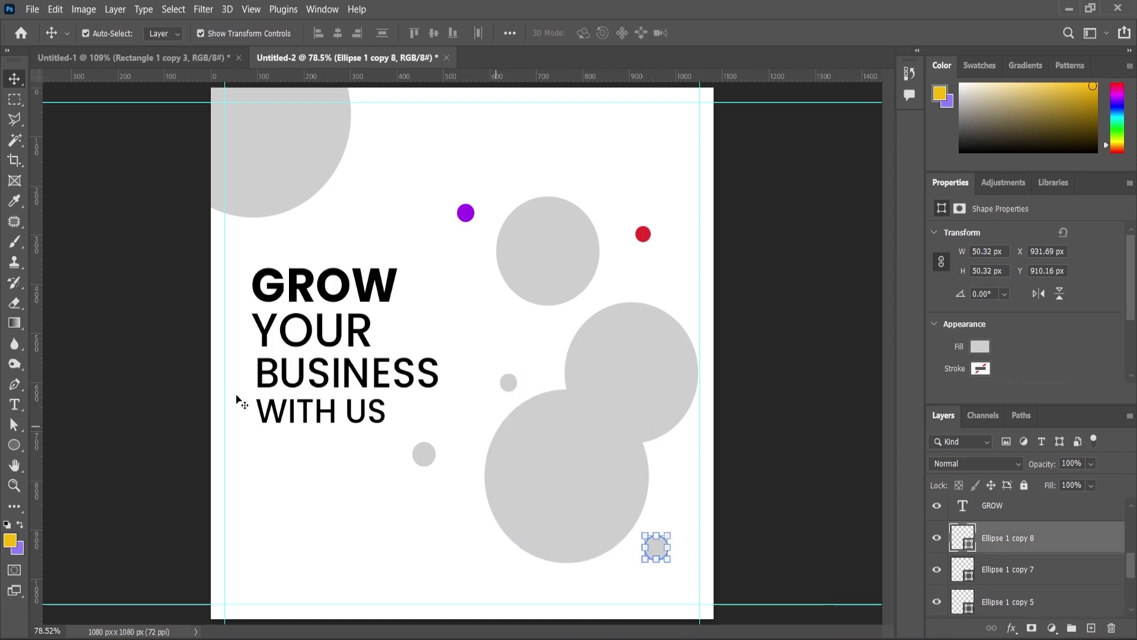
pyautogui.click(980, 347)
pyautogui.click(933, 430)
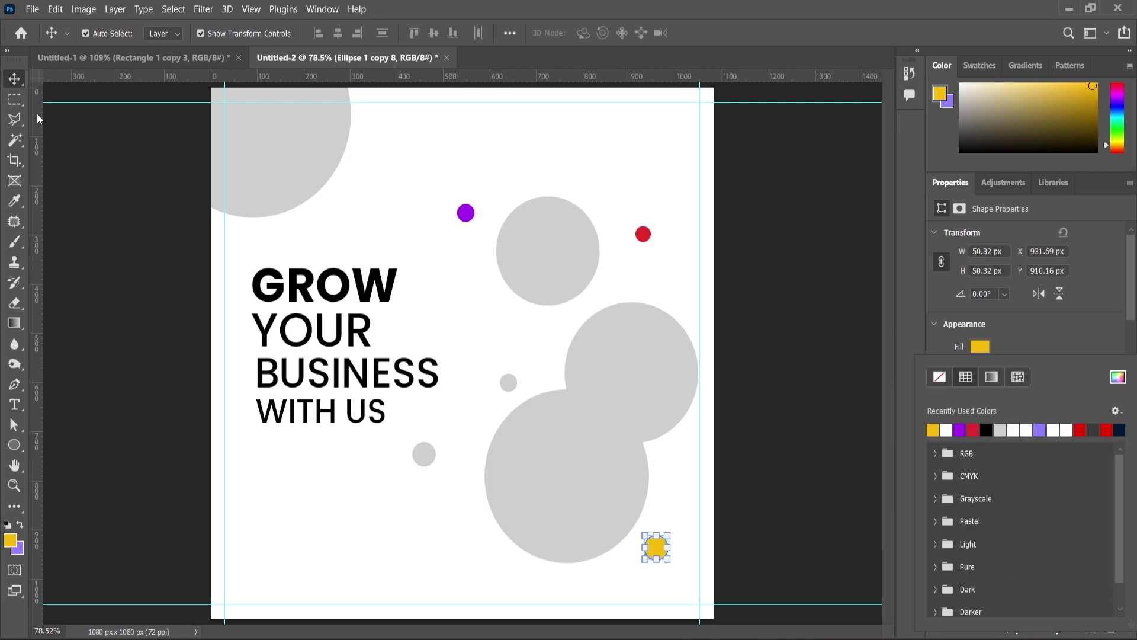
# Step: Fill the small circle beside the BUSINESS line with the same yellow and select the small circle below WITH US
pyautogui.click(21, 84)
pyautogui.click(510, 384)
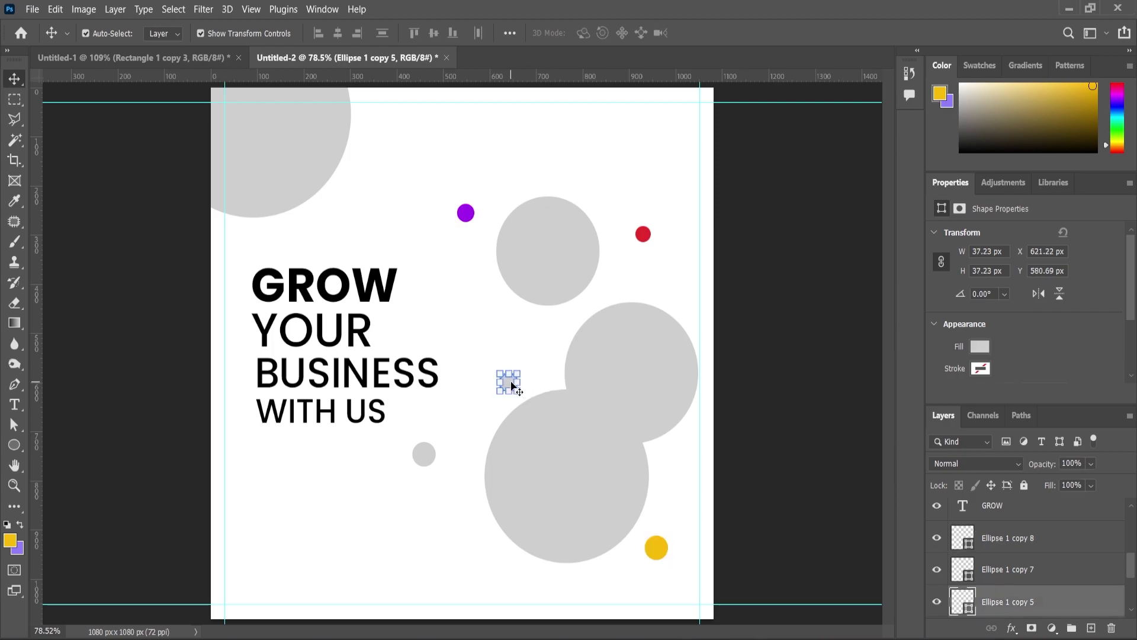
pyautogui.click(983, 350)
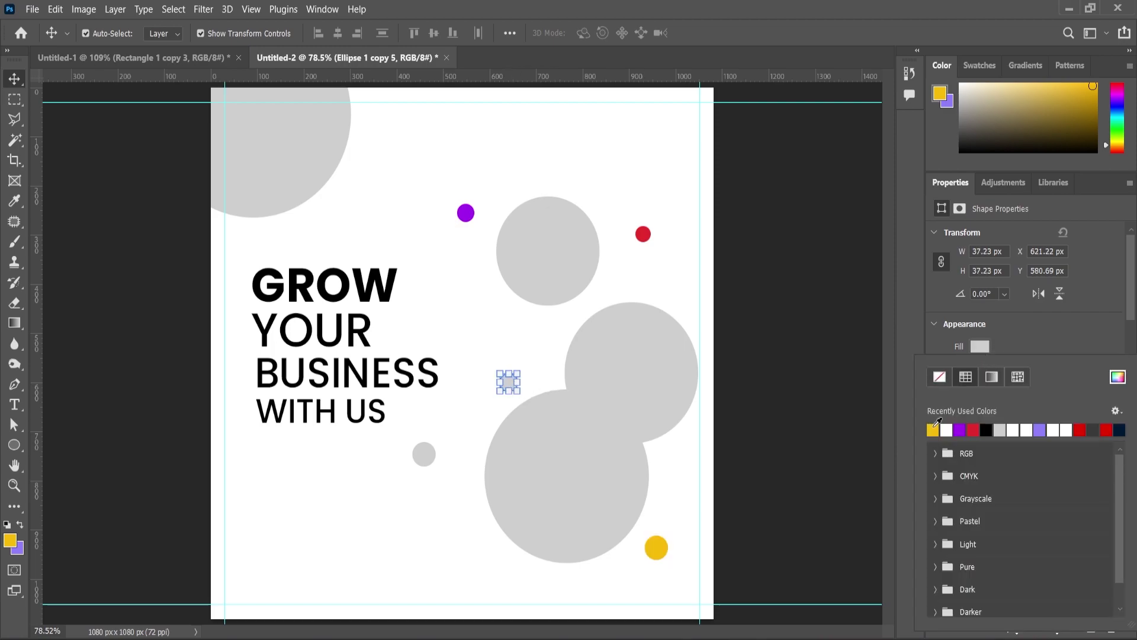
pyautogui.click(426, 461)
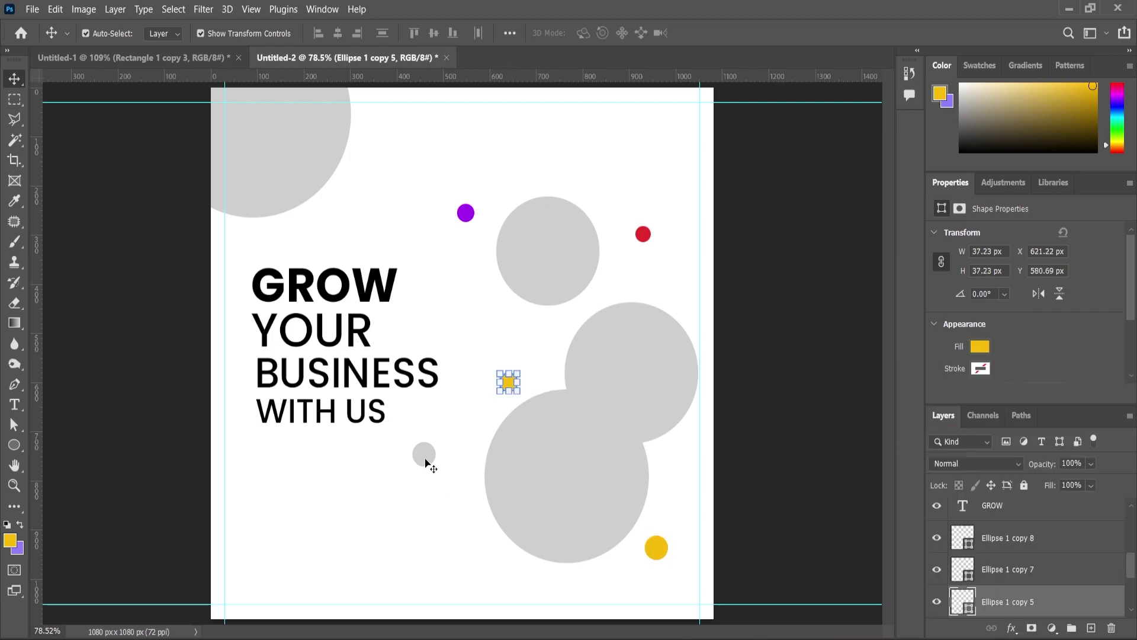
pyautogui.click(426, 461)
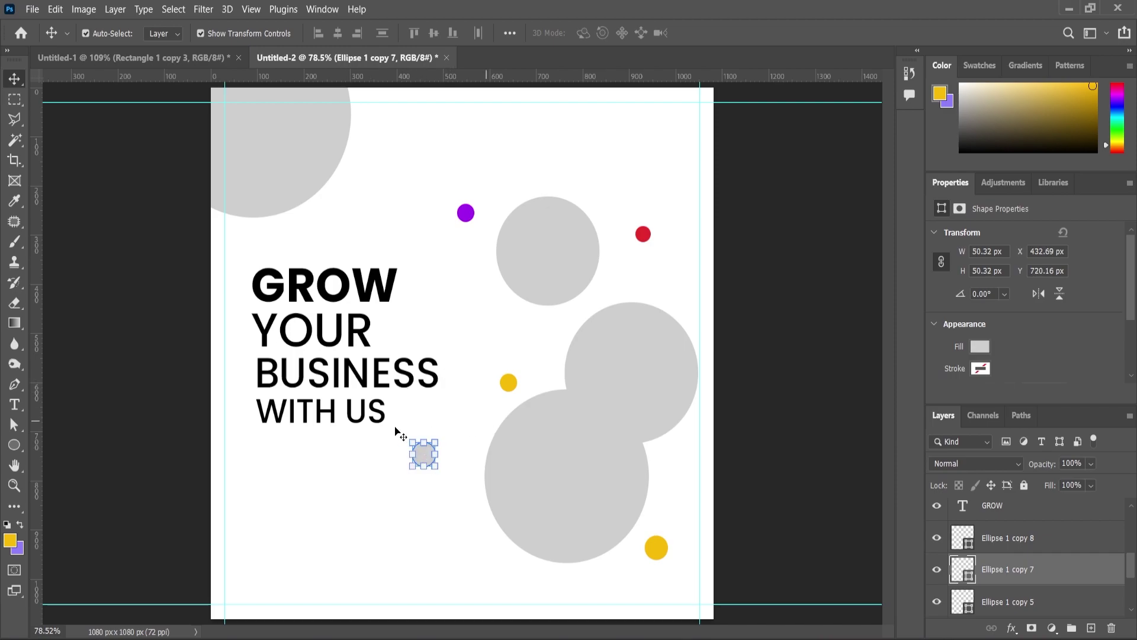
# Step: Open the cheerful-positive-young-european-woman photo from the image folder as its own document and select the entire image
pyautogui.click(15, 485)
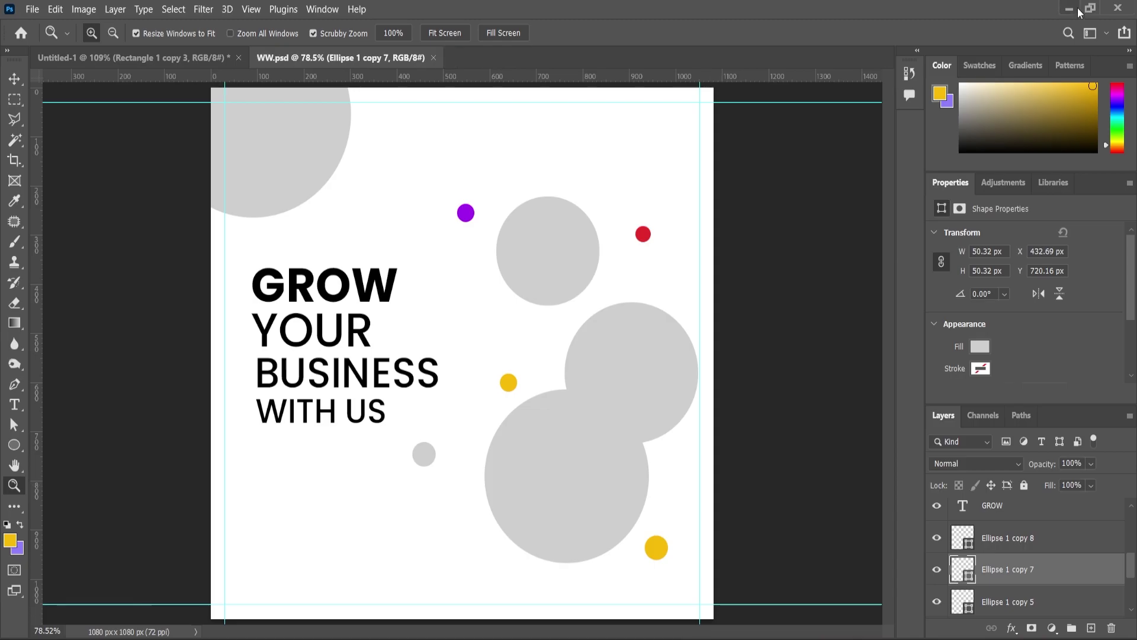
pyautogui.click(1071, 9)
pyautogui.moveTo(166, 151); pyautogui.dragTo(636, 64)
pyautogui.hotkey('ctrl', 'a')
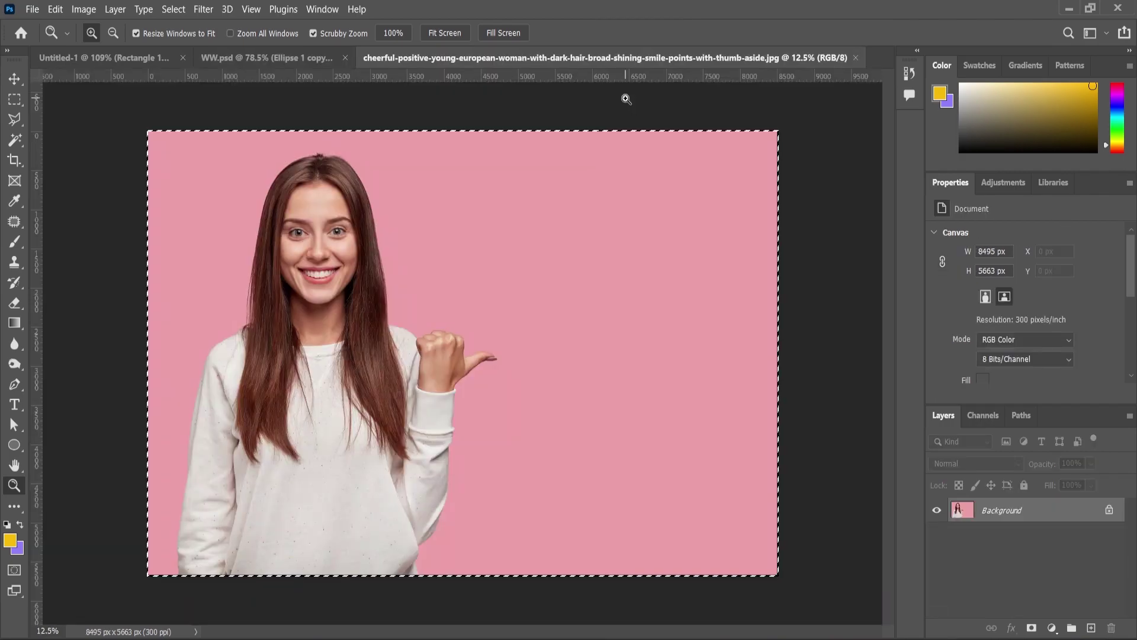
# Step: Copy the whole selected photo of the woman on pink and clear the selection
pyautogui.rightClick(622, 287)
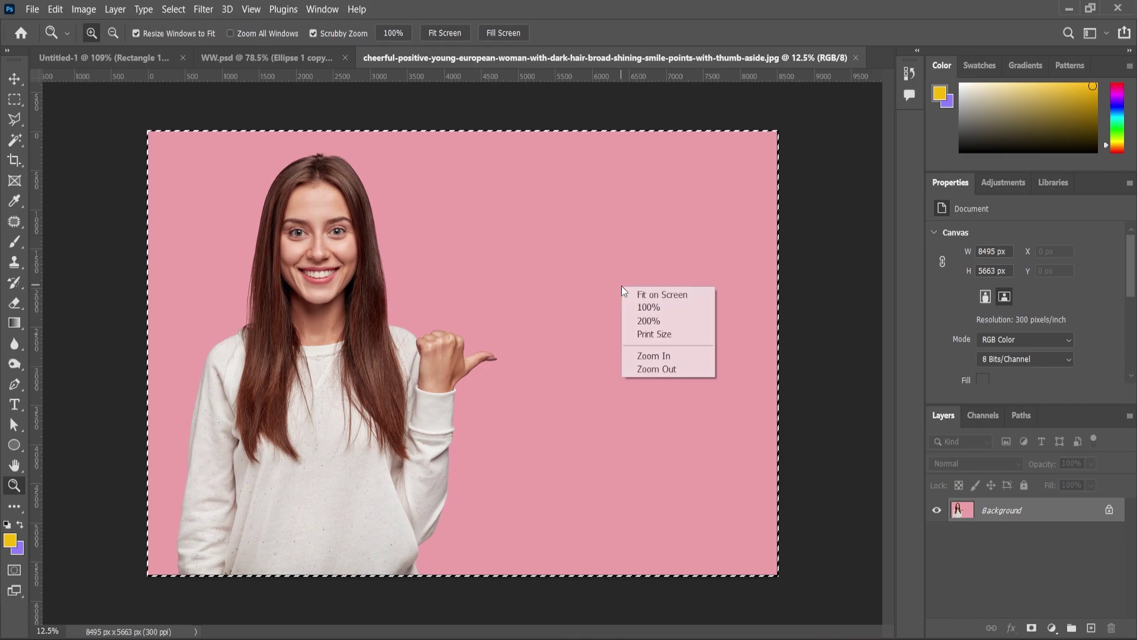
pyautogui.click(93, 11)
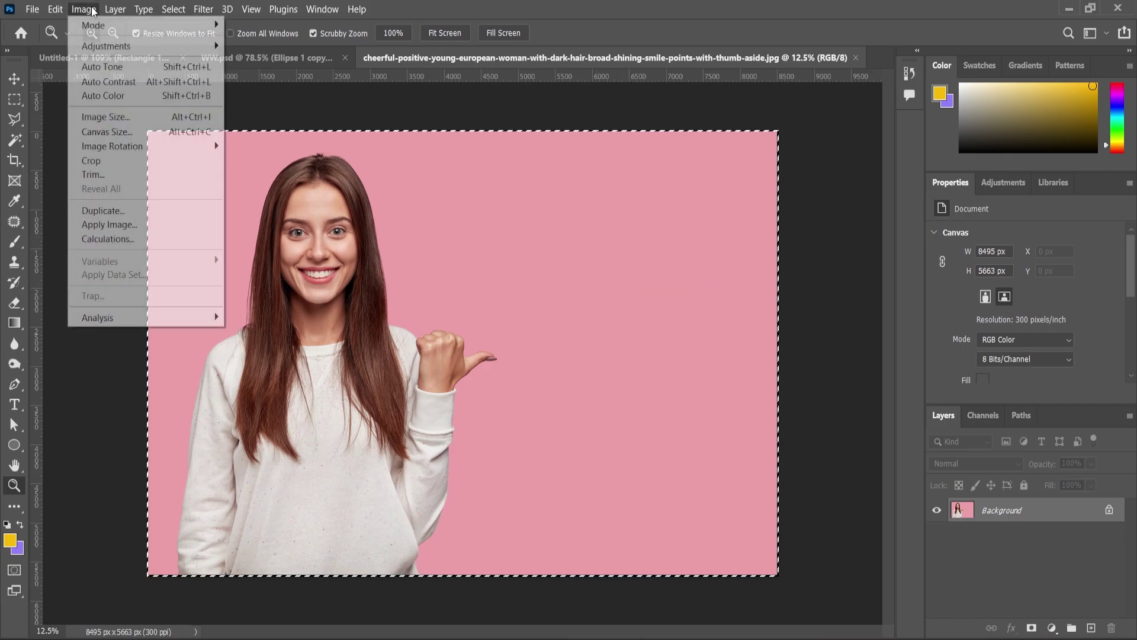
pyautogui.click(84, 9)
pyautogui.click(56, 9)
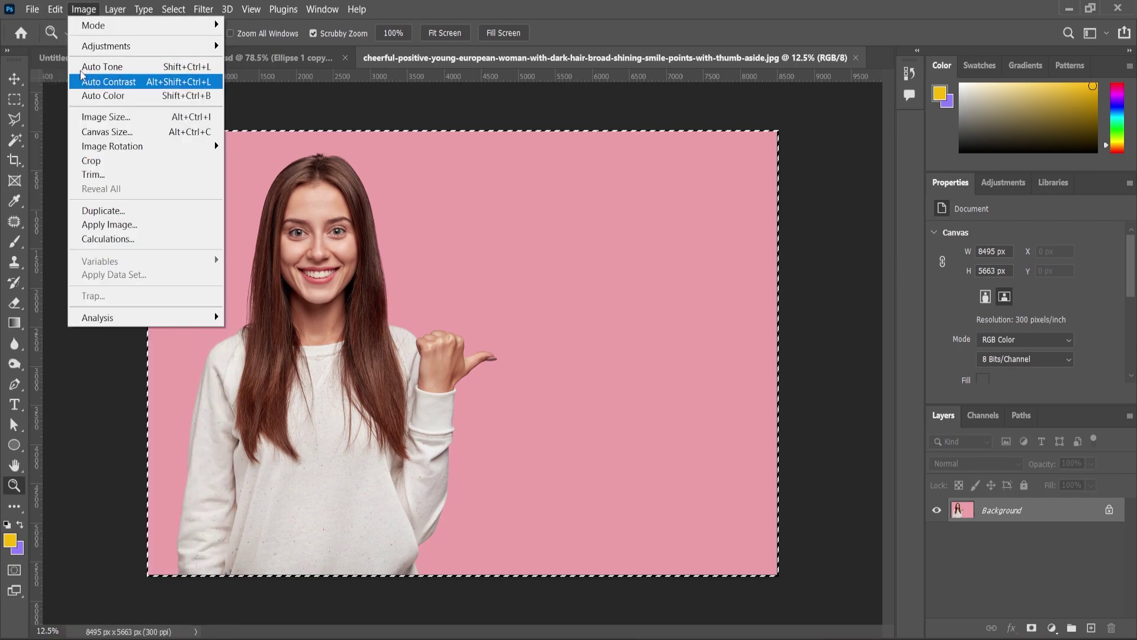
pyautogui.click(63, 110)
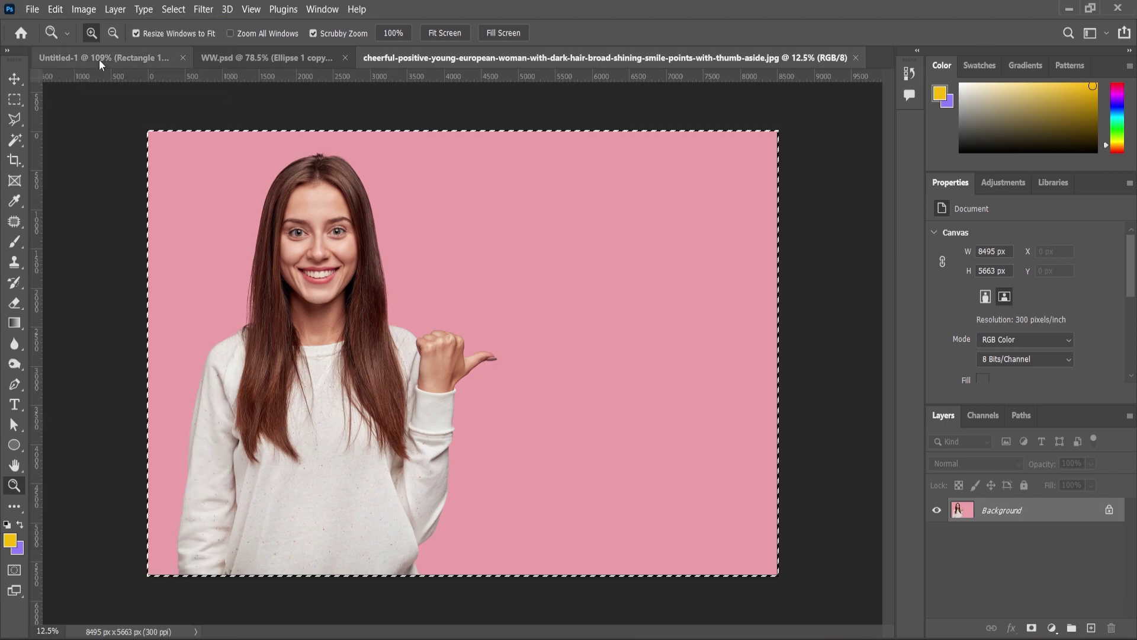
pyautogui.hotkey('ctrl', 'd')
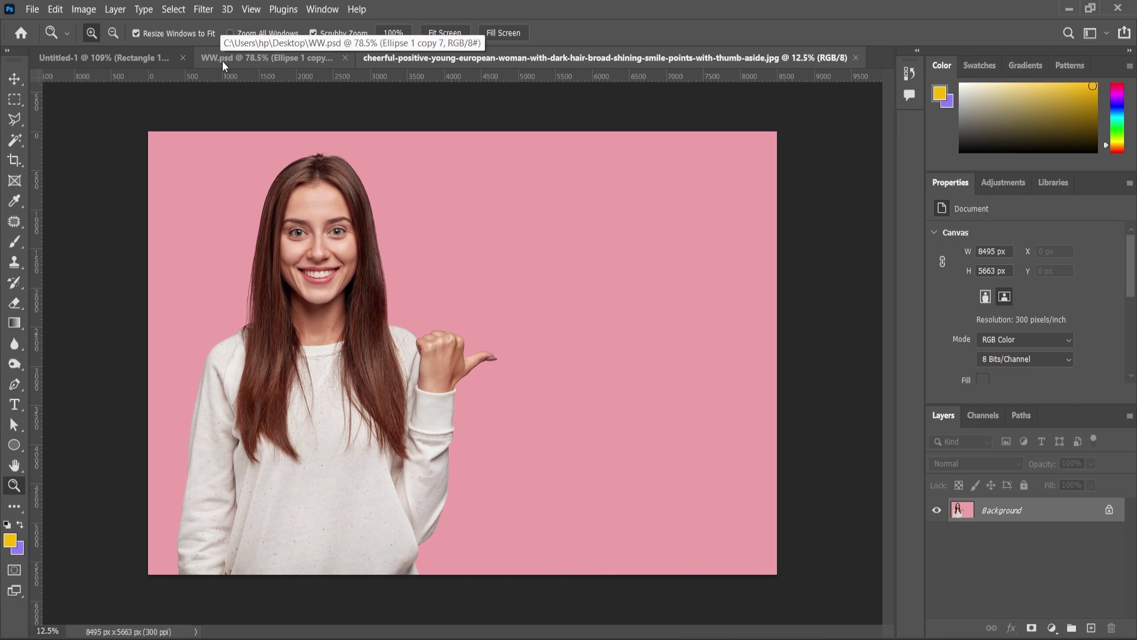
# Step: Paste the copied photo as a new layer into the WW.psd document
pyautogui.click(223, 59)
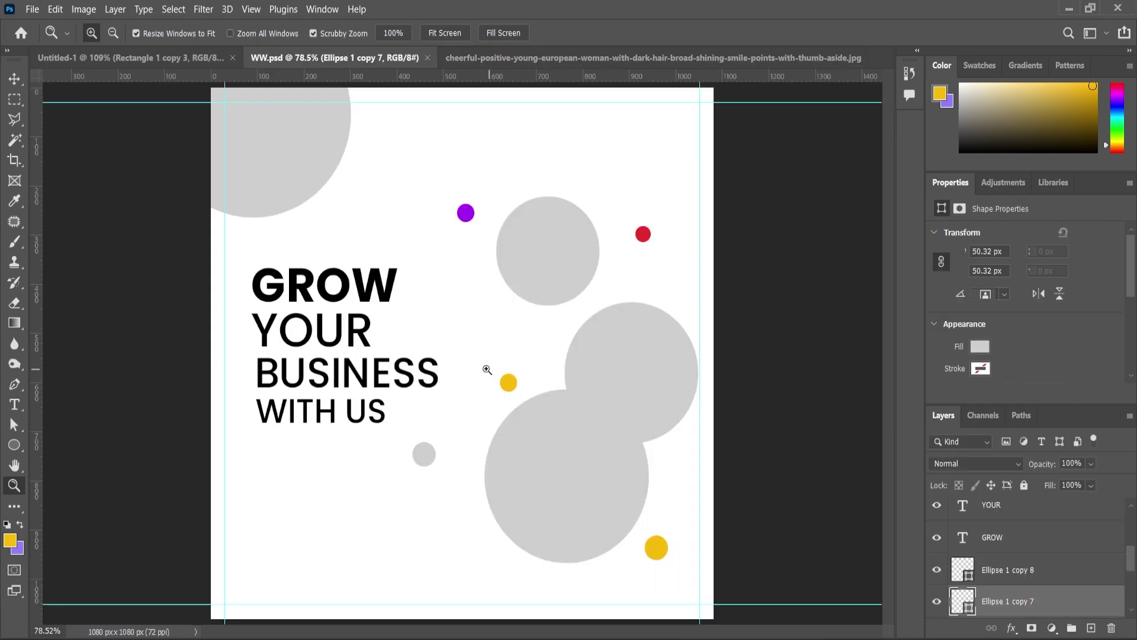
pyautogui.click(15, 78)
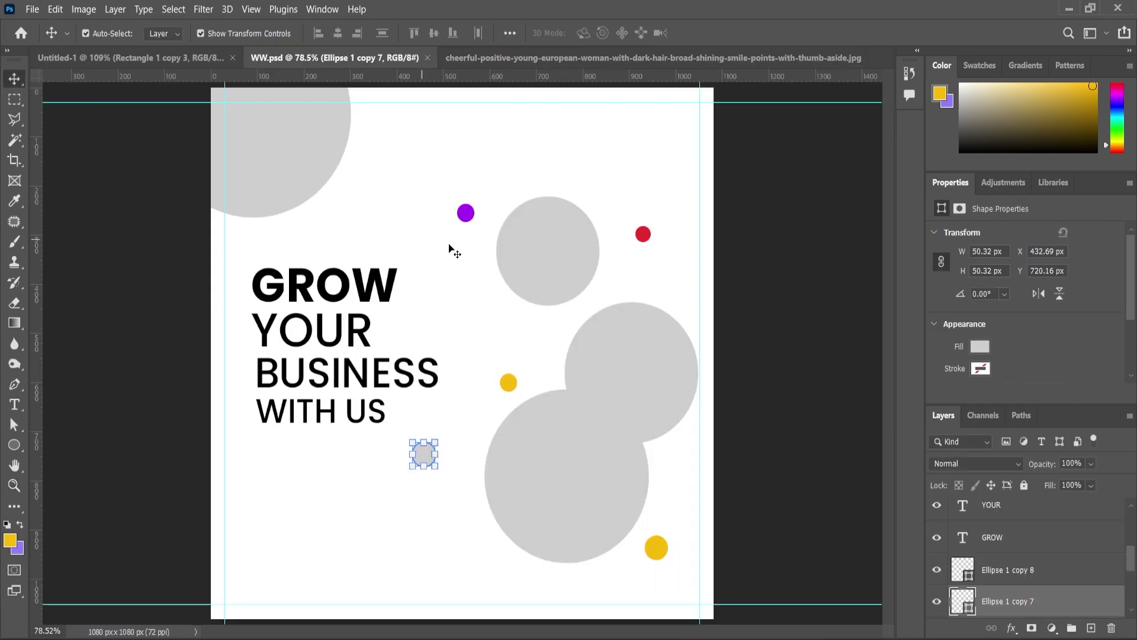
pyautogui.click(668, 391)
pyautogui.hotkey('ctrl', 'v')
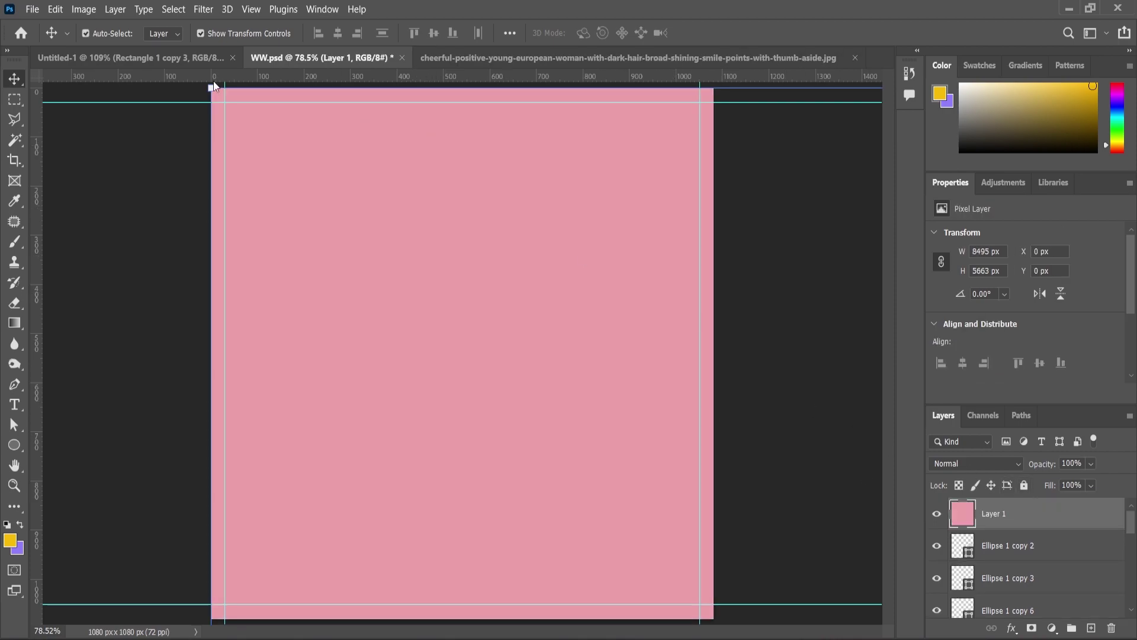
# Step: Scale the pasted photo down to about 8.73% and place it over the middle of the canvas
pyautogui.moveTo(211, 88); pyautogui.dragTo(745, 490)
pyautogui.moveTo(509, 359); pyautogui.dragTo(405, 247)
pyautogui.press('Return')
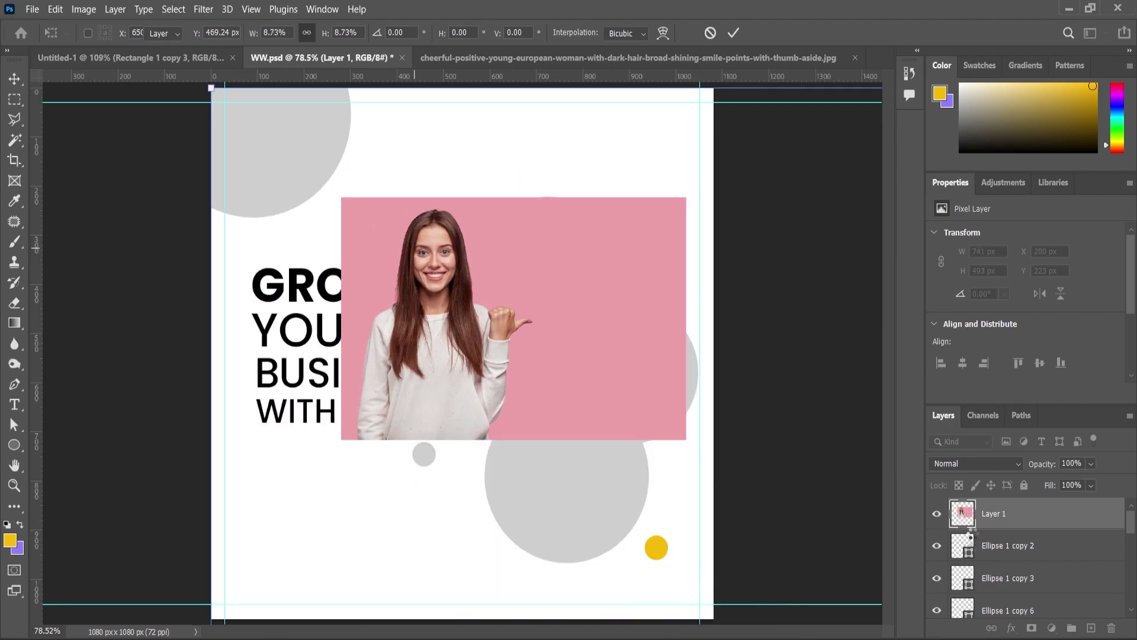
pyautogui.keyDown('alt'); pyautogui.click(973, 529); pyautogui.keyUp('alt')
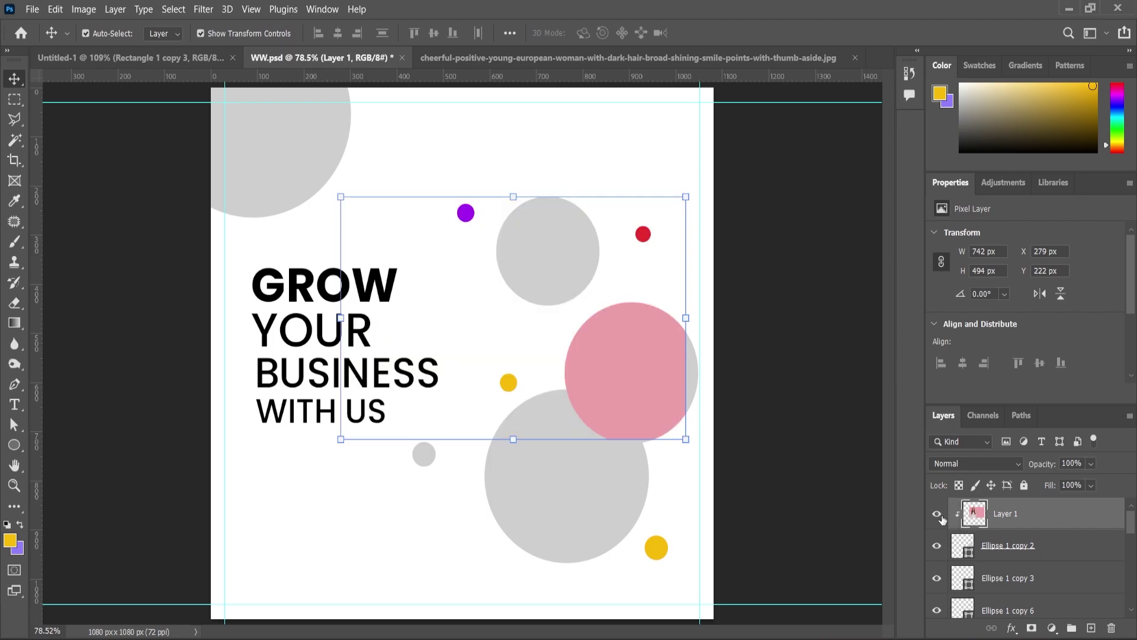
pyautogui.moveTo(497, 329); pyautogui.dragTo(708, 409)
pyautogui.hotkey('ctrl', 'z')
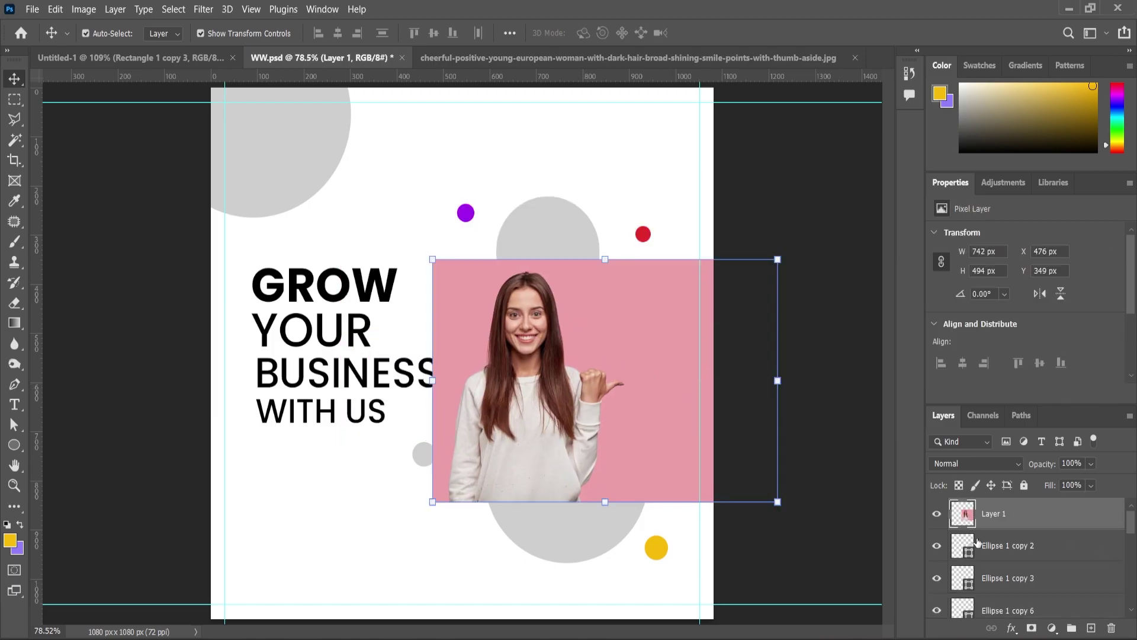
# Step: Clip the photo layer to the large circle Ellipse 1 copy 2 and shift it until the woman's face sits inside
pyautogui.keyDown('alt'); pyautogui.click(965, 536); pyautogui.keyUp('alt')
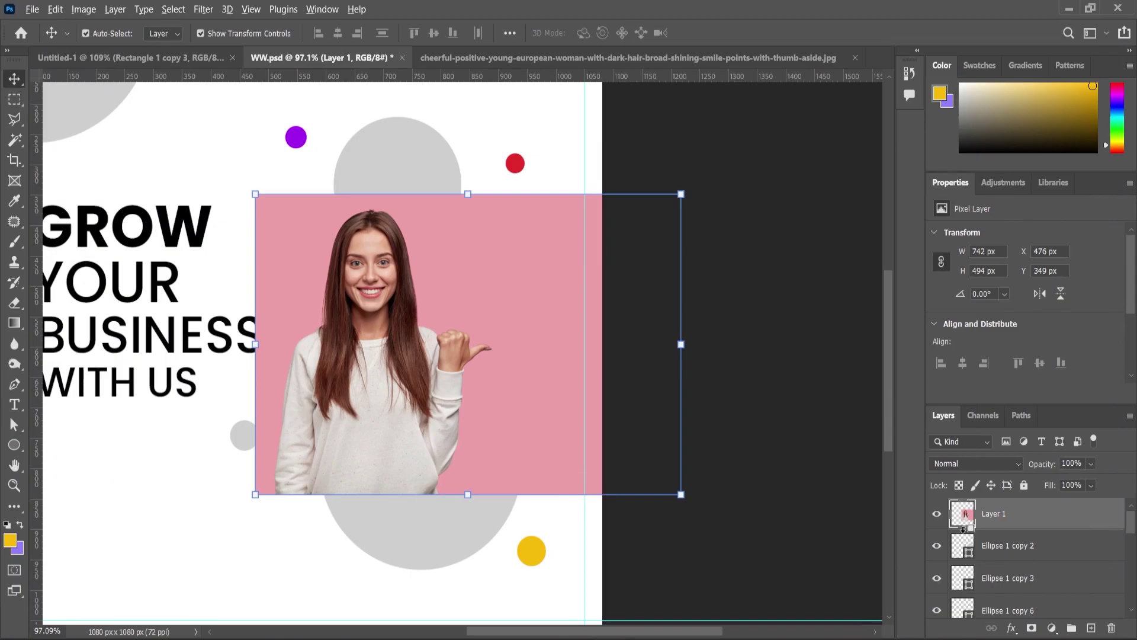
pyautogui.keyDown('alt'); pyautogui.click(963, 529); pyautogui.keyUp('alt')
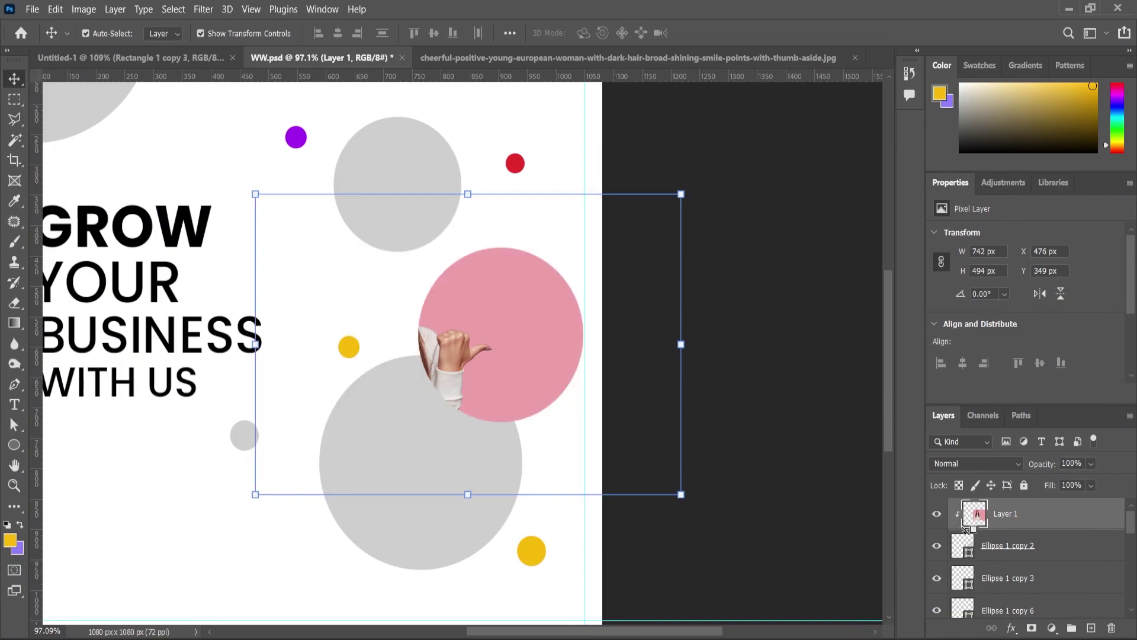
pyautogui.moveTo(492, 318); pyautogui.dragTo(588, 322)
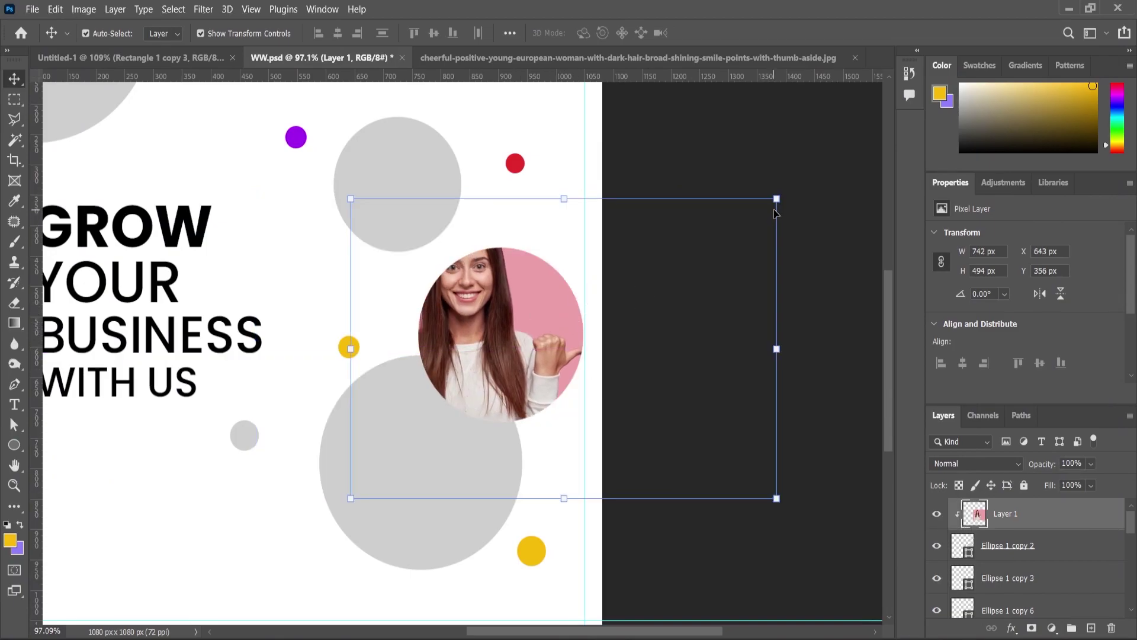
# Step: Scale the clipped photo to about 70.67%, flip it horizontally and reposition it so the woman fills the circle
pyautogui.hotkey('ctrl', 't')
pyautogui.moveTo(772, 207); pyautogui.dragTo(741, 280)
pyautogui.rightClick(498, 350)
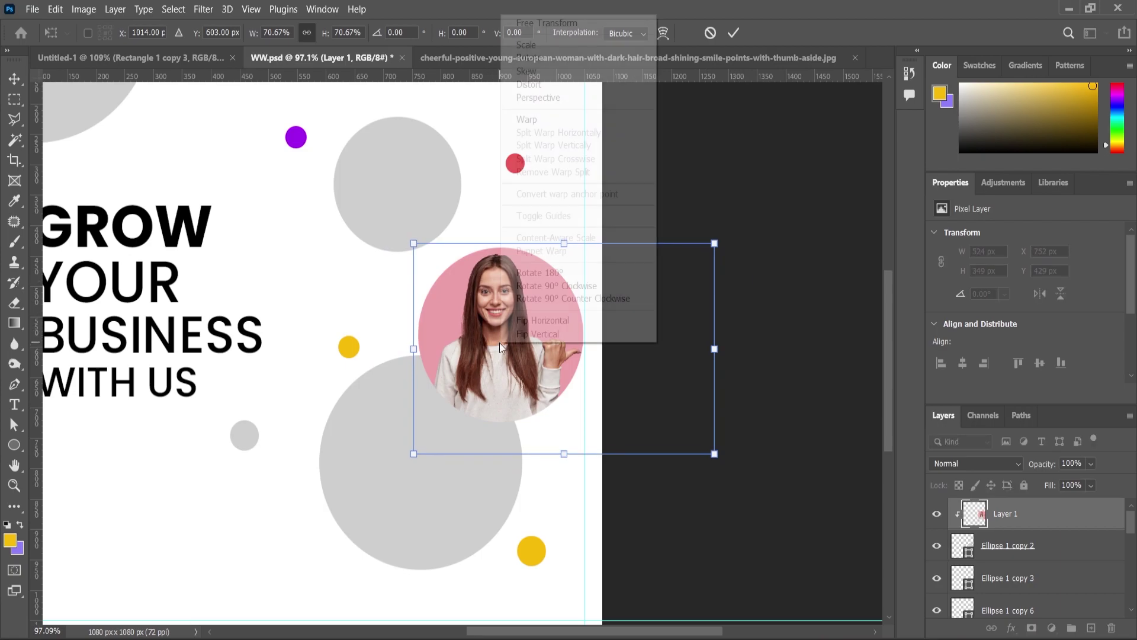
pyautogui.click(540, 323)
pyautogui.moveTo(536, 336); pyautogui.dragTo(424, 331)
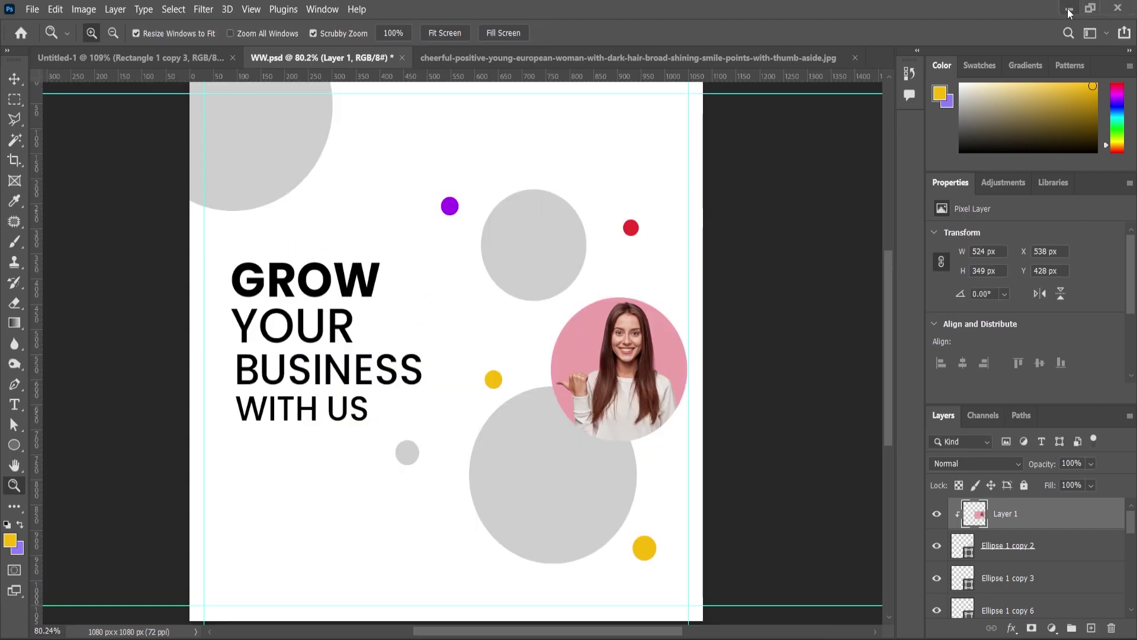
# Step: Open the friendly-looking-charming girl photo from the image folder as its own document and select the entire image
pyautogui.click(1070, 13)
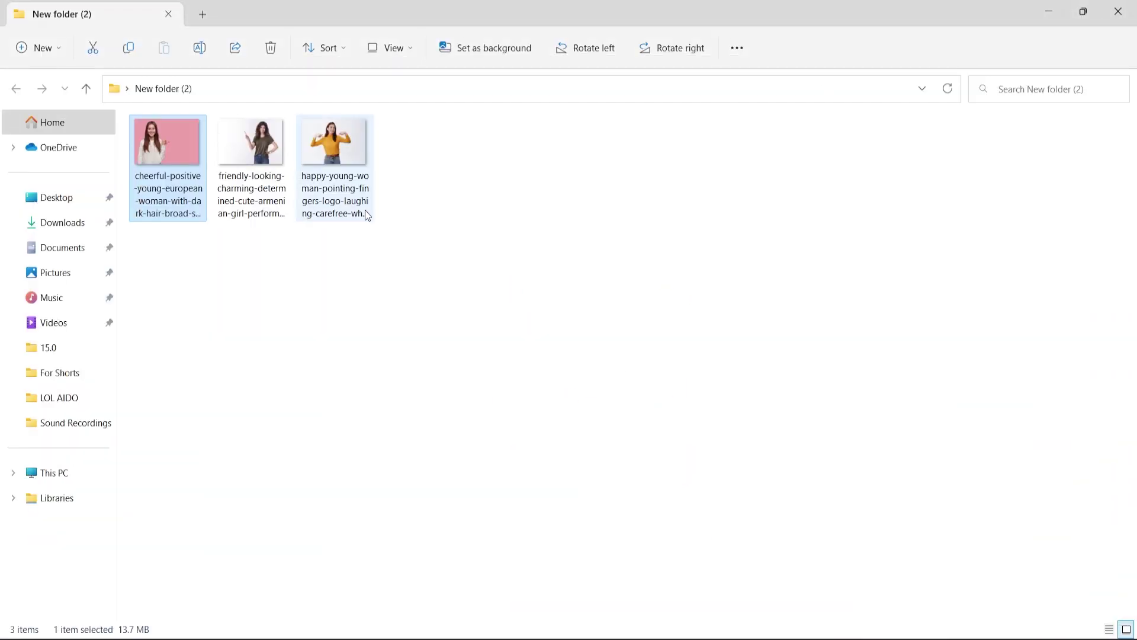
pyautogui.moveTo(259, 159); pyautogui.dragTo(867, 58)
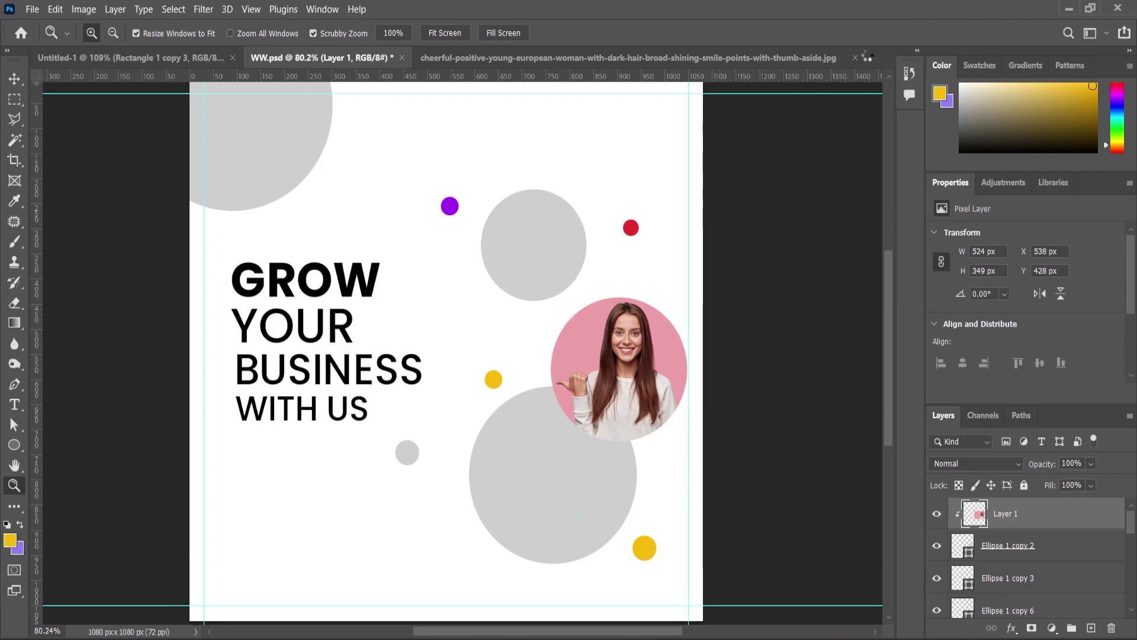
pyautogui.hotkey('ctrl', 'a')
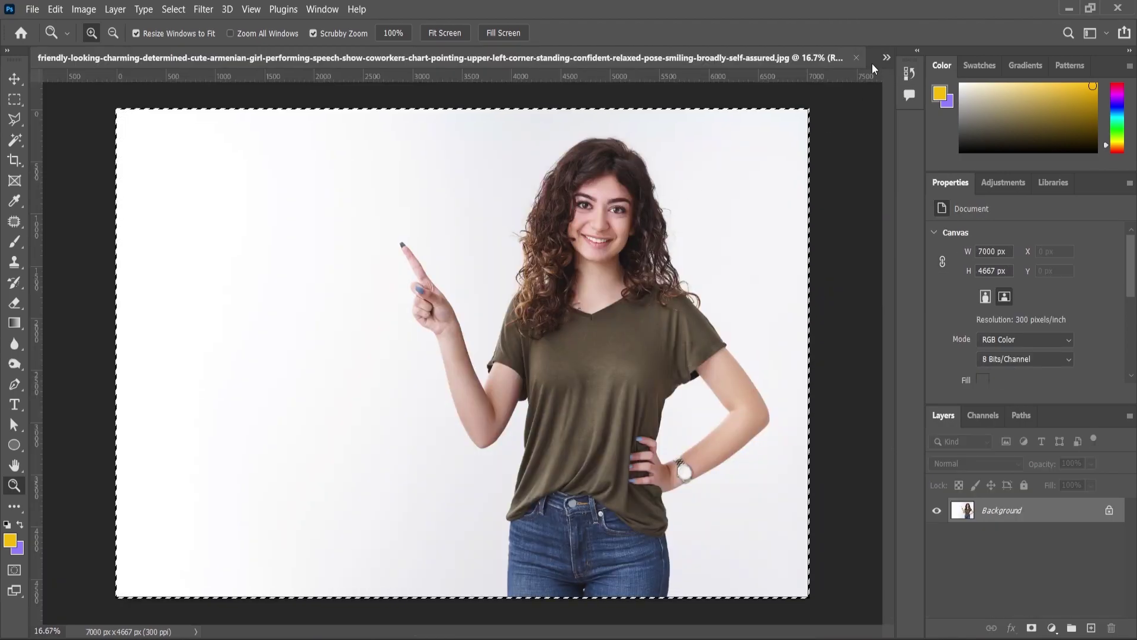
# Step: Close both photo documents and paste the copied image above the large lower circle, Ellipse 1 copy 3, in WW.psd
pyautogui.click(856, 57)
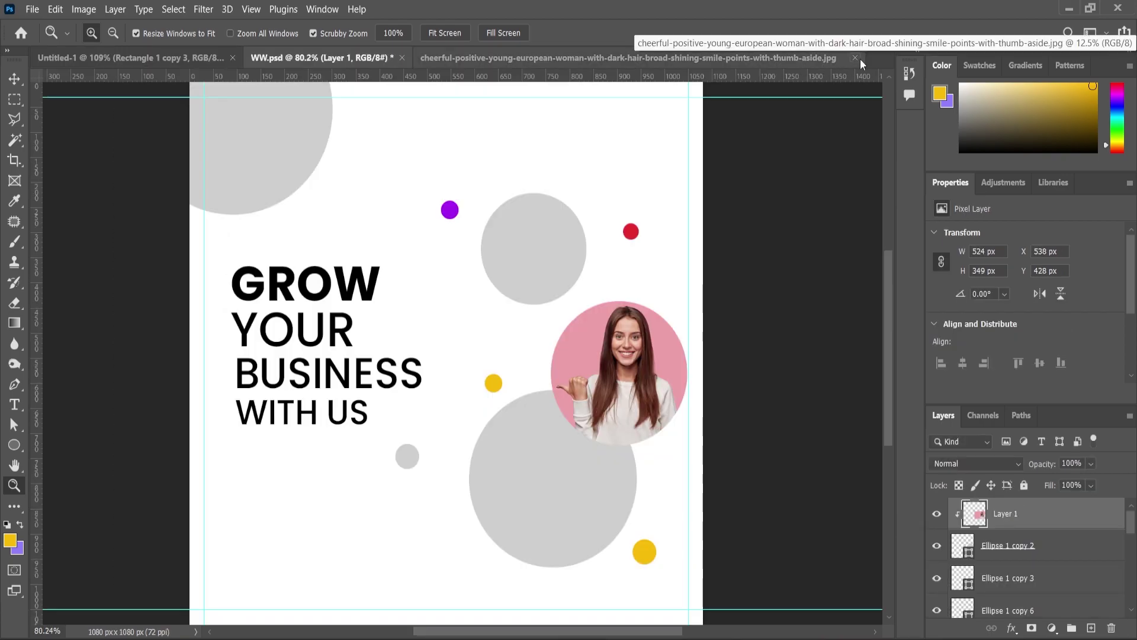
pyautogui.click(856, 57)
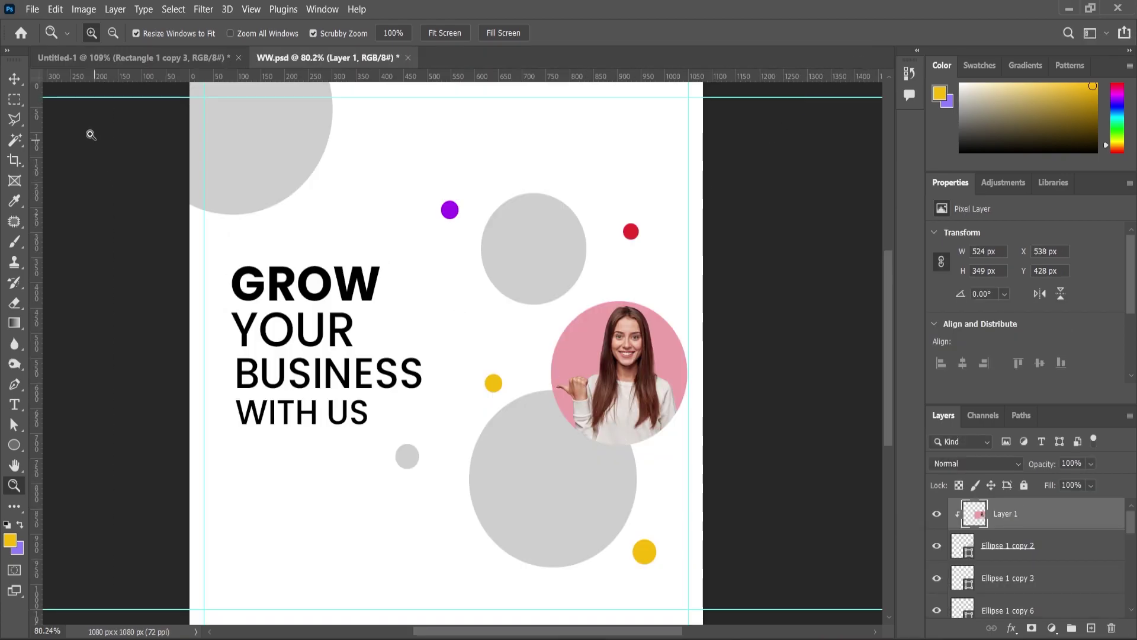
pyautogui.click(11, 79)
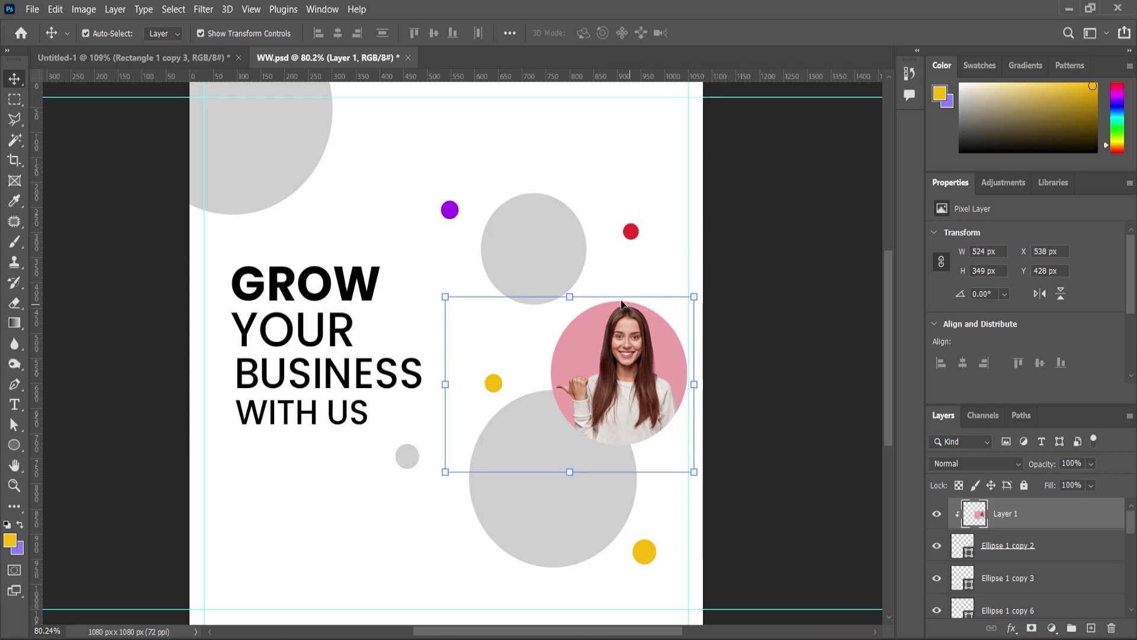
pyautogui.click(559, 259)
pyautogui.moveTo(555, 554)
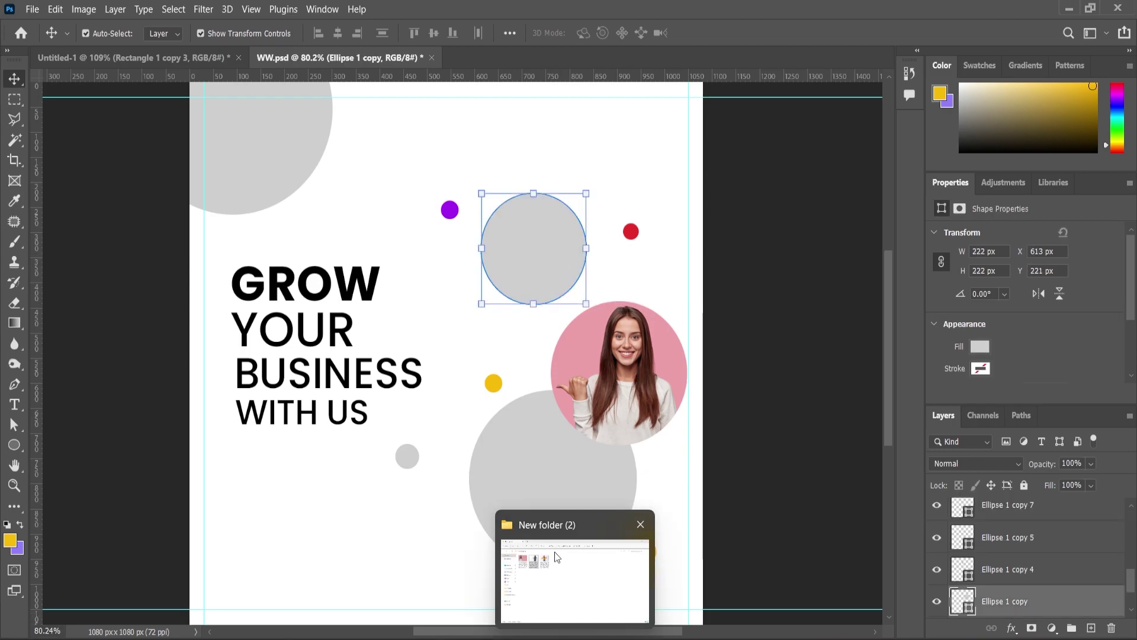
pyautogui.click(539, 489)
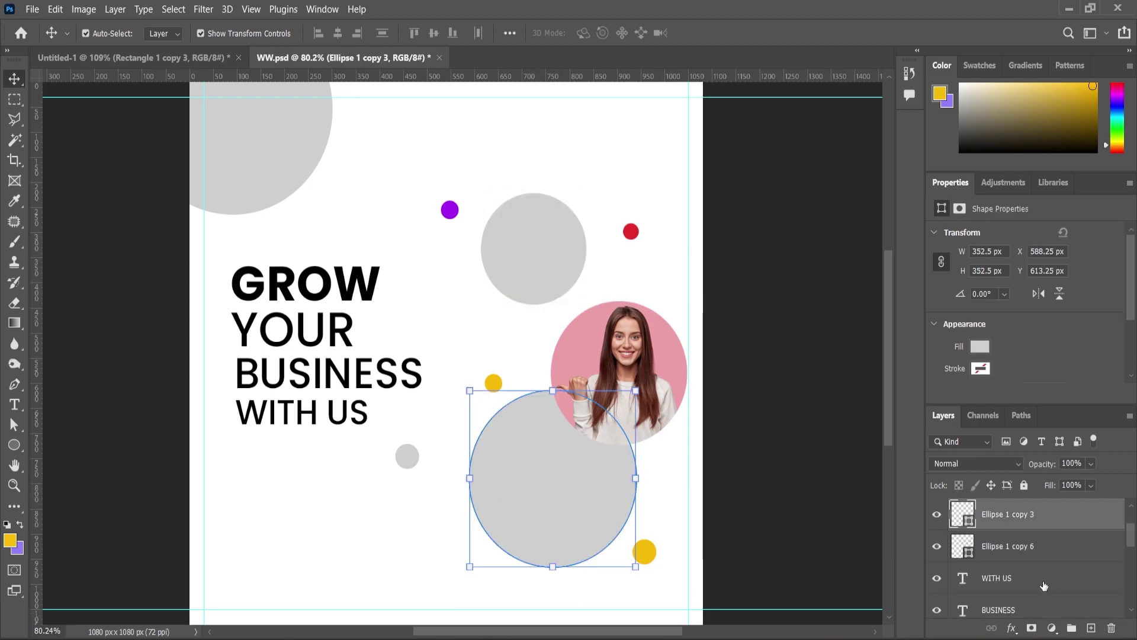
pyautogui.hotkey('ctrl', 'v')
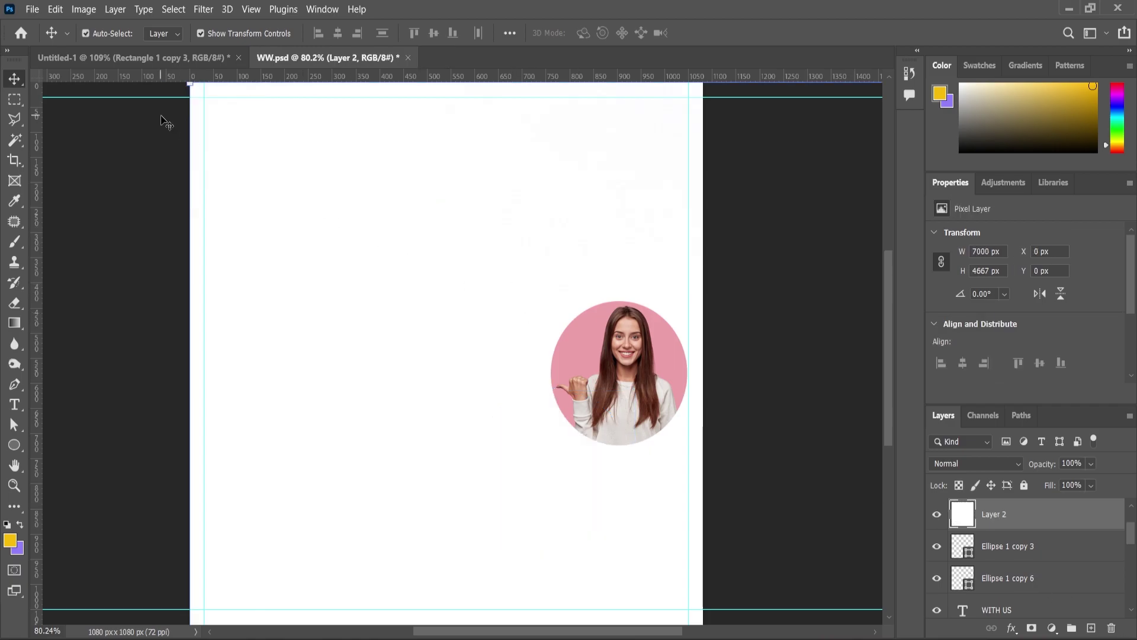
# Step: Scale the pasted photo down to about 7.27% and place it over the large lower circle
pyautogui.moveTo(193, 88); pyautogui.dragTo(650, 498)
pyautogui.moveTo(772, 512); pyautogui.dragTo(254, 193)
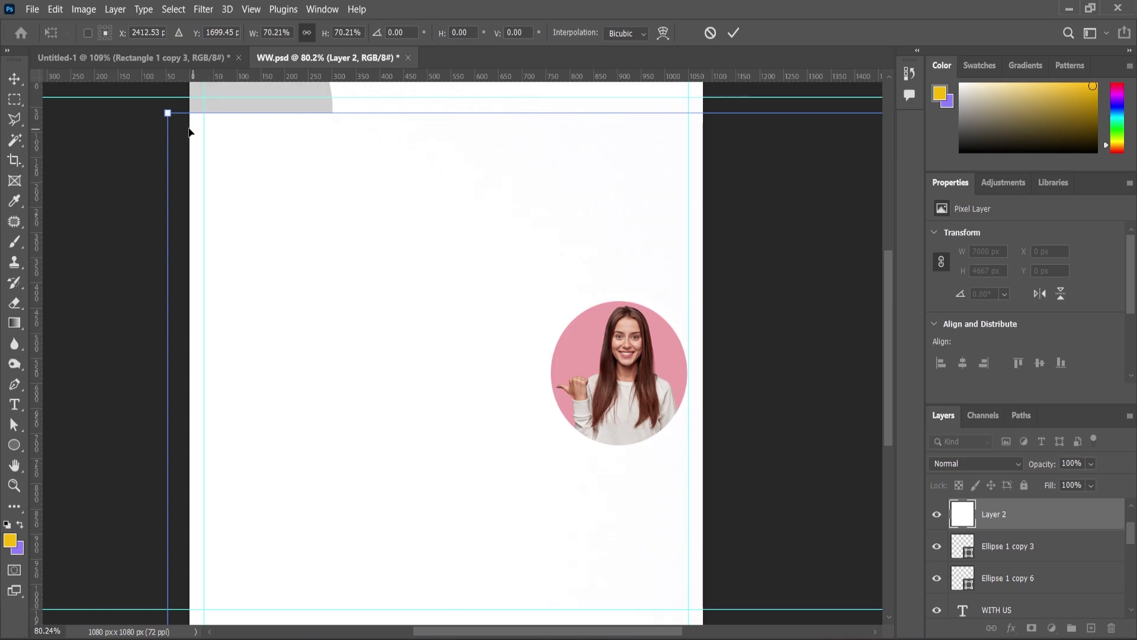
pyautogui.moveTo(168, 112); pyautogui.dragTo(624, 392)
pyautogui.moveTo(759, 483); pyautogui.dragTo(545, 485)
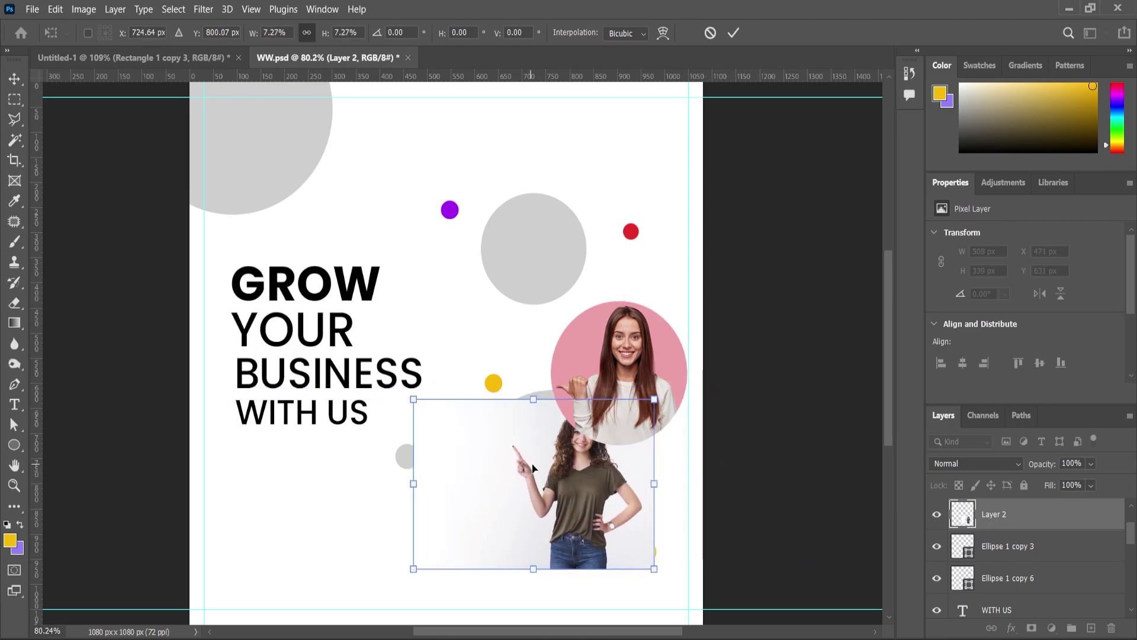
pyautogui.press('Return')
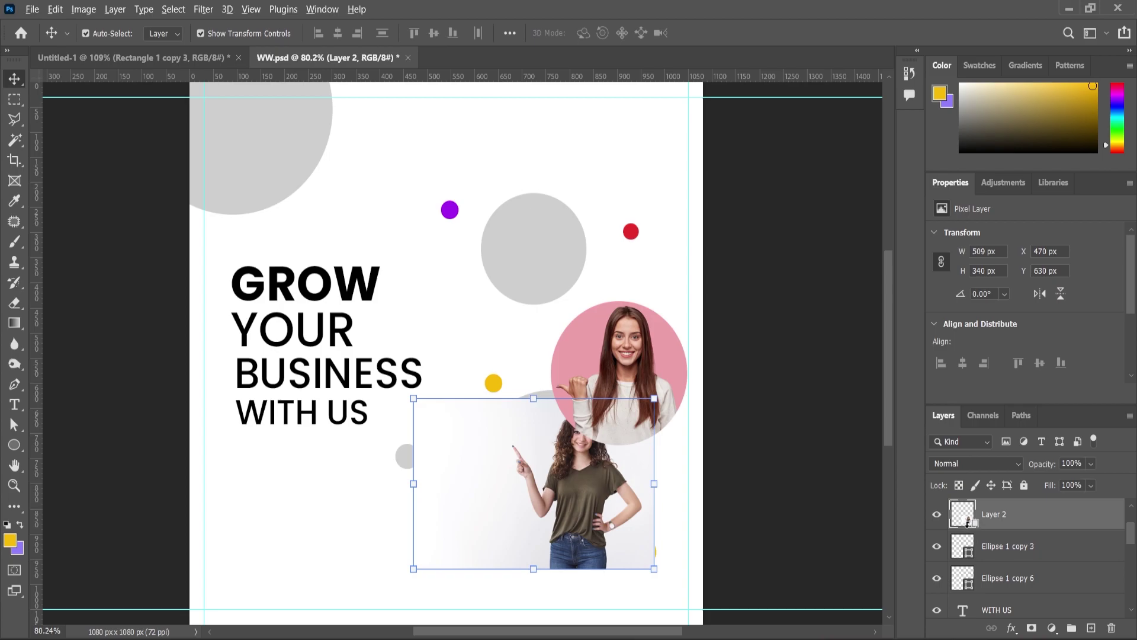
# Step: Clip the photo to Ellipse 1 copy 3, then enlarge it to about 553 x 369 px and center the woman inside the circle
pyautogui.keyDown('alt'); pyautogui.click(968, 523); pyautogui.keyUp('alt')
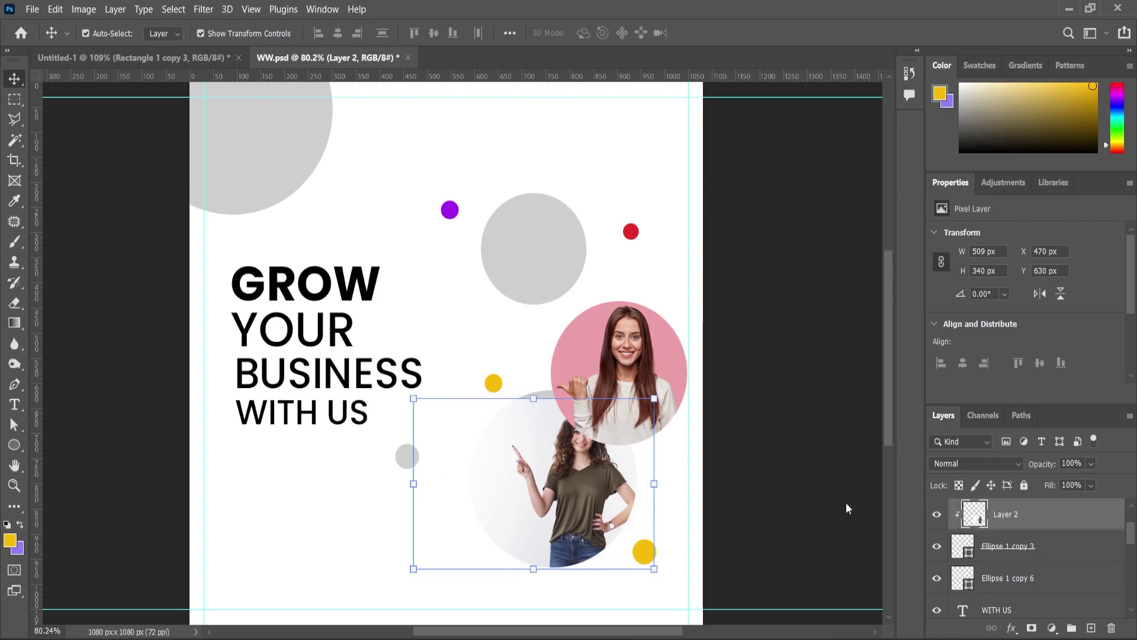
pyautogui.moveTo(586, 498); pyautogui.dragTo(560, 489)
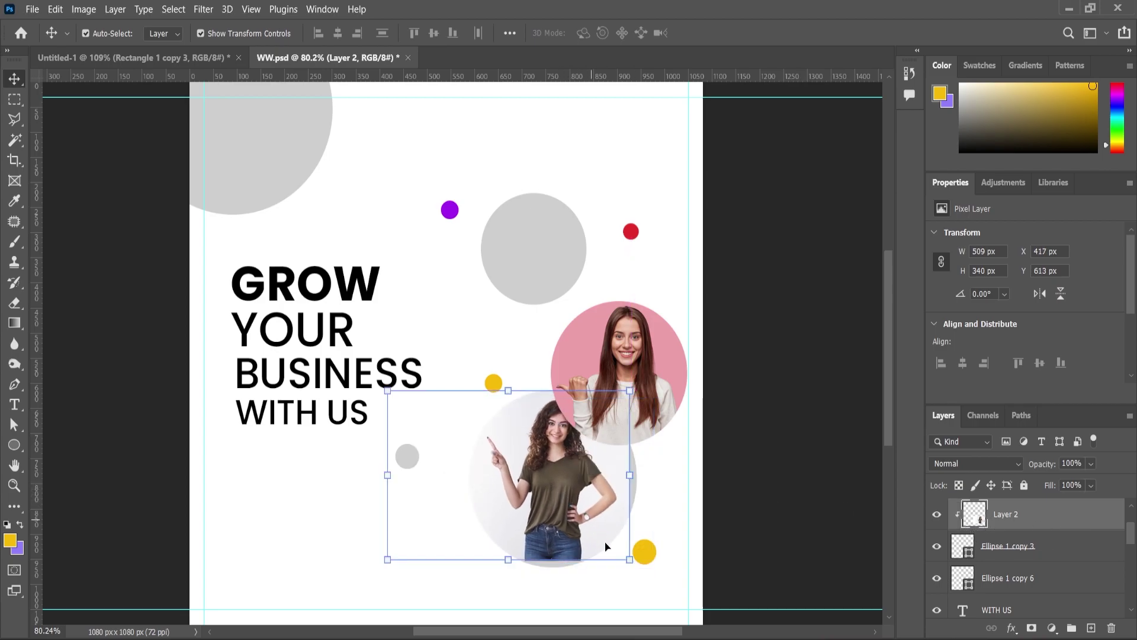
pyautogui.moveTo(629, 560); pyautogui.dragTo(636, 573)
pyautogui.moveTo(585, 501); pyautogui.dragTo(580, 506)
pyautogui.moveTo(632, 571); pyautogui.dragTo(636, 574)
pyautogui.press('Return')
# Step: Move the pink-background photo with its circle slightly up and right, and the lower photo with its circle slightly left and down
pyautogui.click(660, 349)
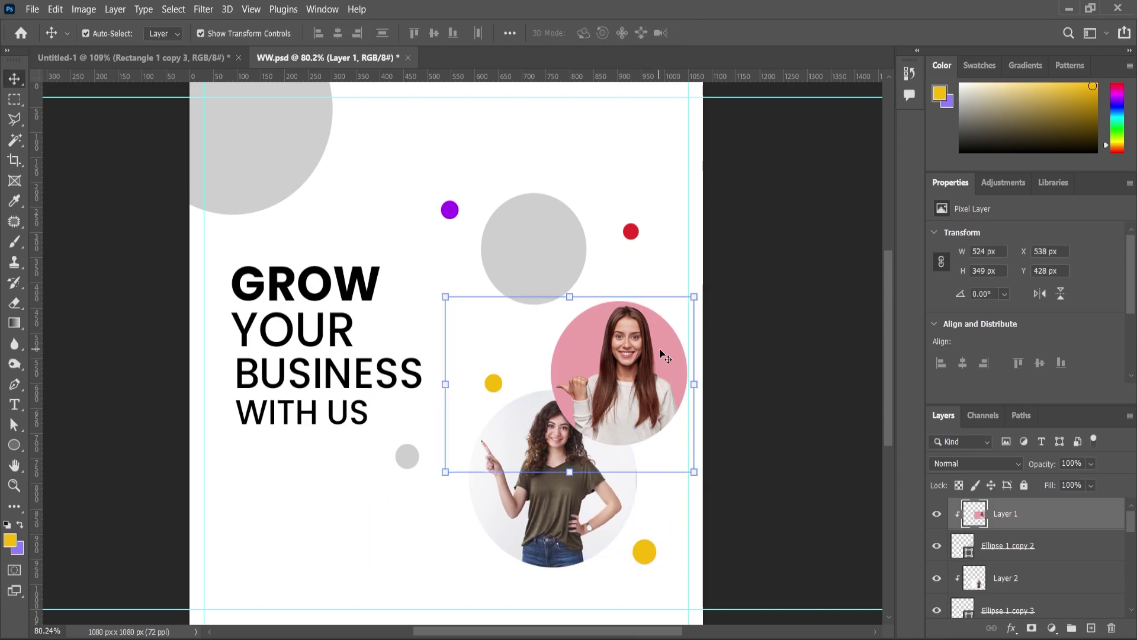
pyautogui.keyDown('ctrl'); pyautogui.click(1012, 546); pyautogui.keyUp('ctrl')
pyautogui.moveTo(635, 383)
pyautogui.mouseDown()
pyautogui.moveTo(648, 377)
pyautogui.moveTo(638, 376)
pyautogui.mouseUp()
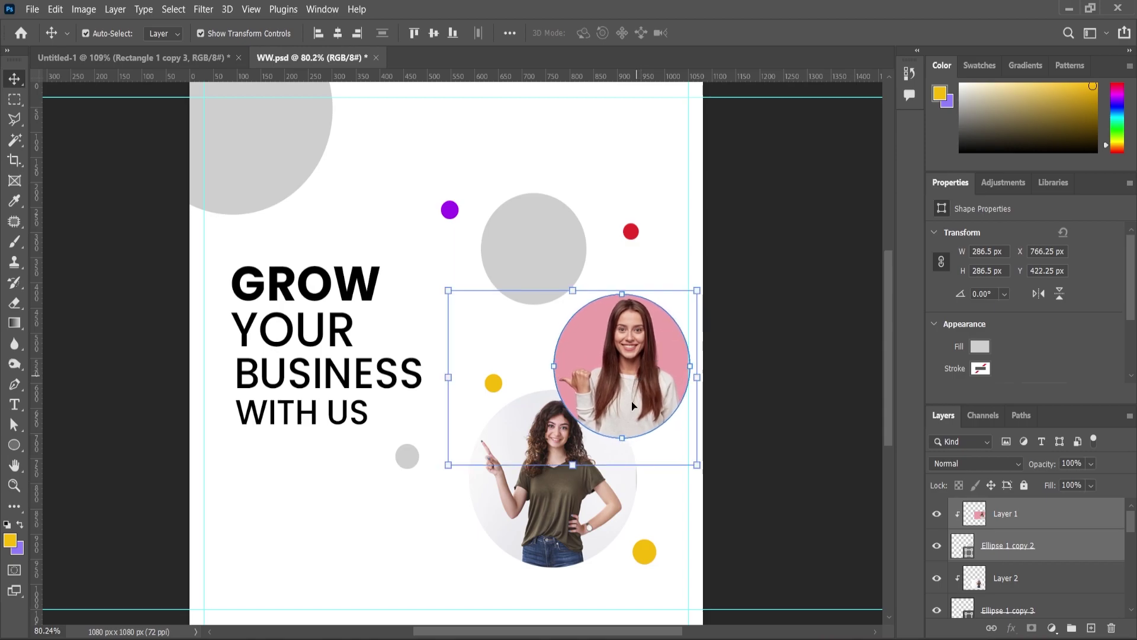
pyautogui.click(571, 537)
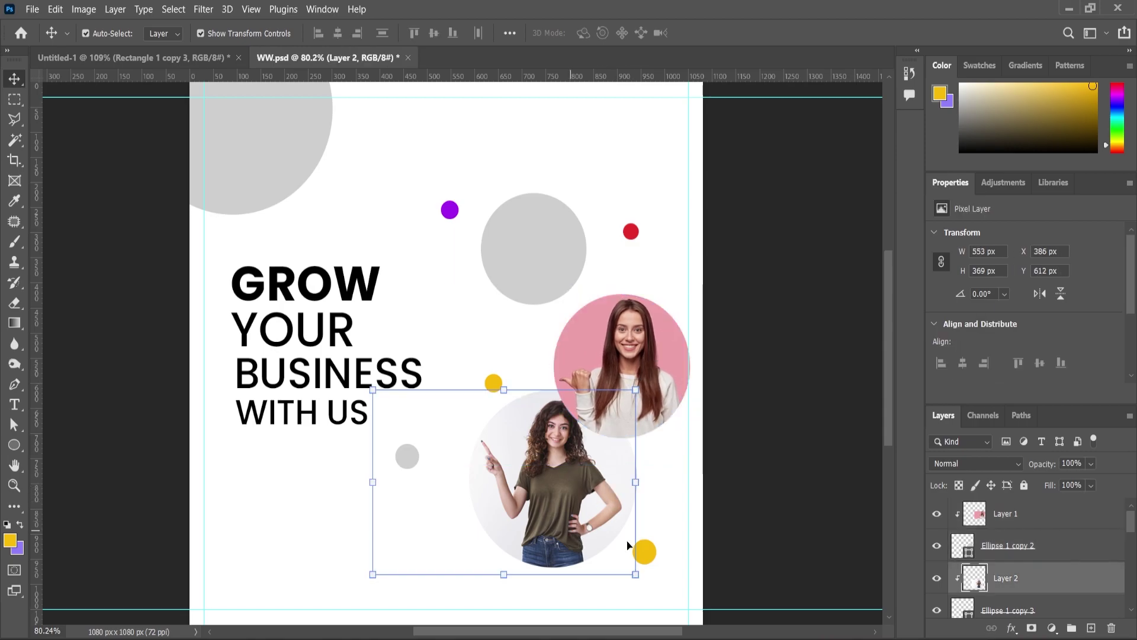
pyautogui.keyDown('shift'); pyautogui.click(1000, 612); pyautogui.keyUp('shift')
pyautogui.moveTo(615, 515); pyautogui.dragTo(587, 510)
# Step: Open the happy-young-woman pointing fingers photo from the image folder as its own document and select the entire image
pyautogui.click(14, 485)
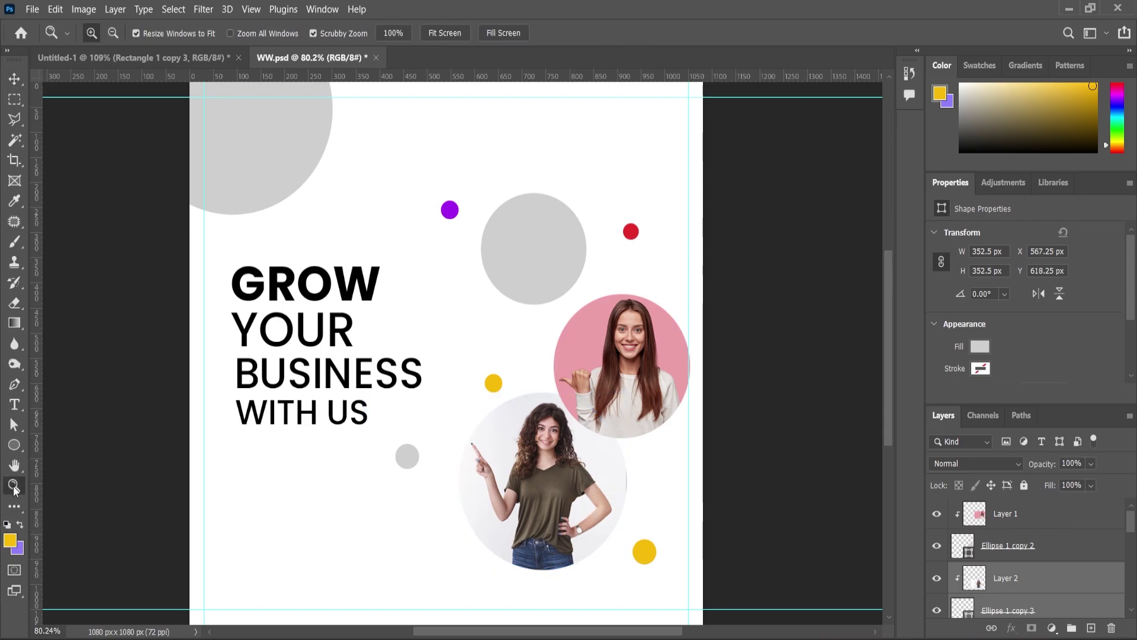
pyautogui.click(1064, 10)
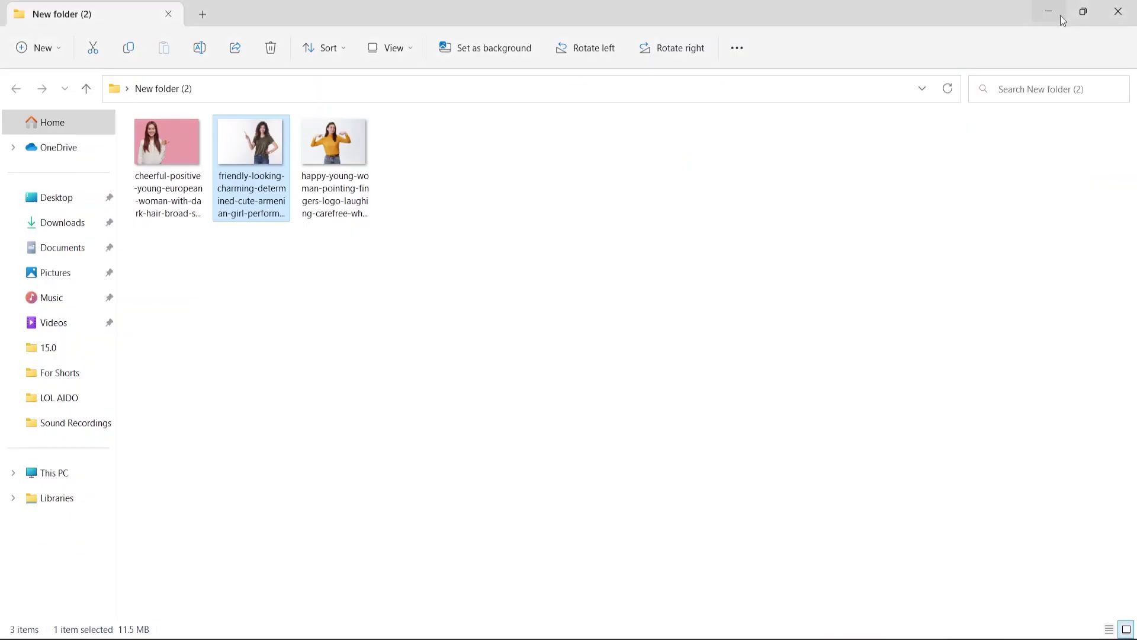
pyautogui.moveTo(352, 161); pyautogui.dragTo(711, 62)
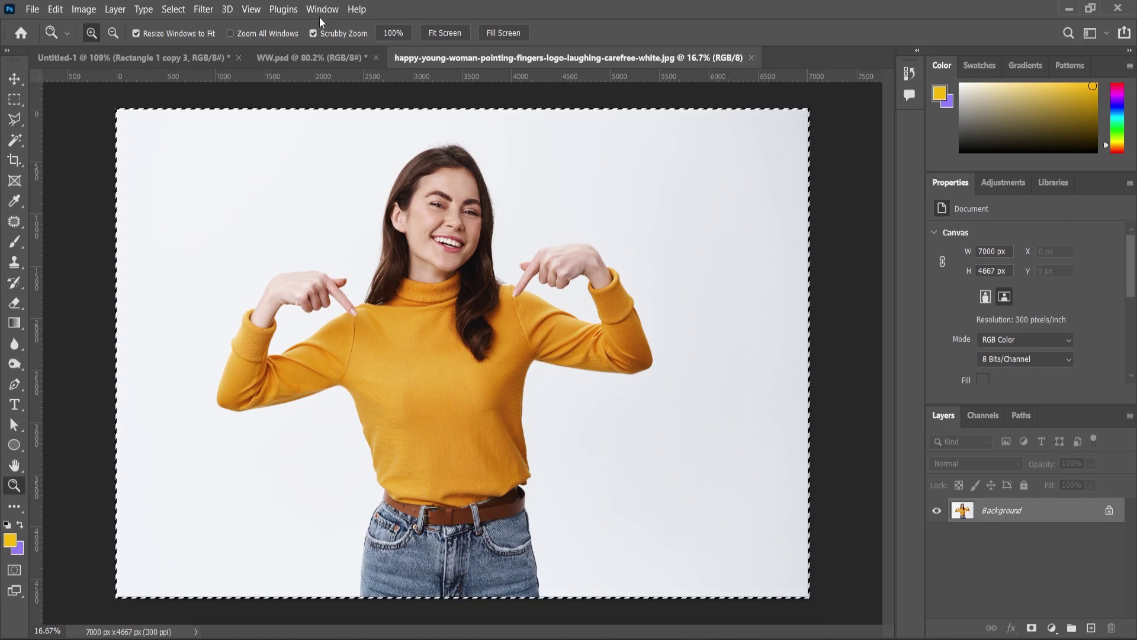
# Step: Close the photo document and paste the copied image above the upper gray circle, Ellipse 1 copy, in WW.psd
pyautogui.click(752, 58)
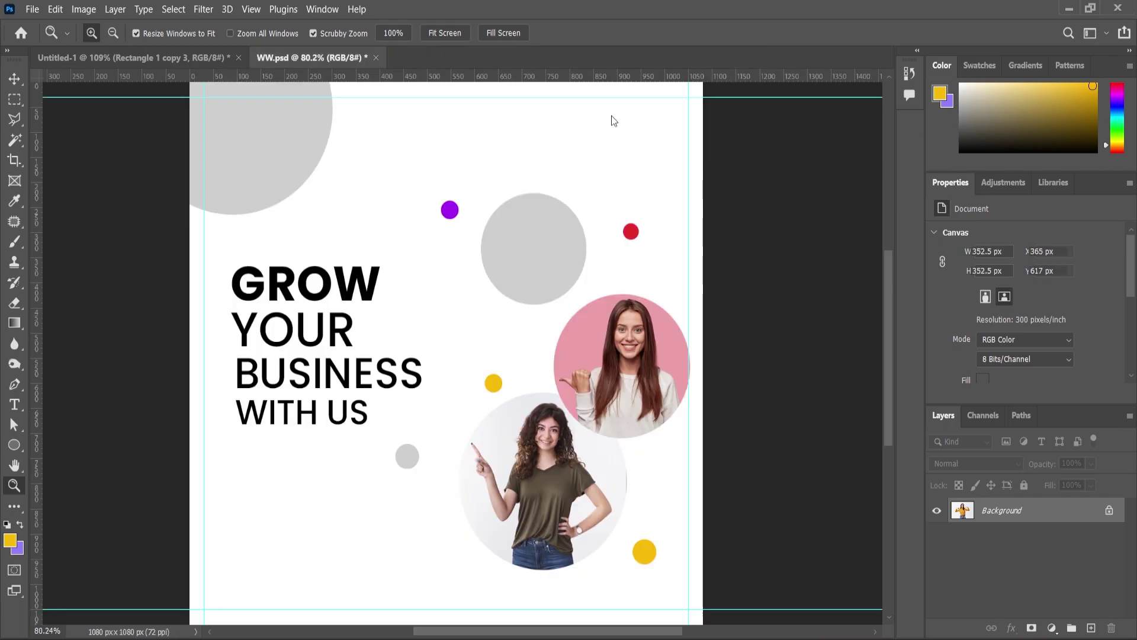
pyautogui.click(15, 76)
pyautogui.keyDown('ctrl'); pyautogui.click(528, 259); pyautogui.keyUp('ctrl')
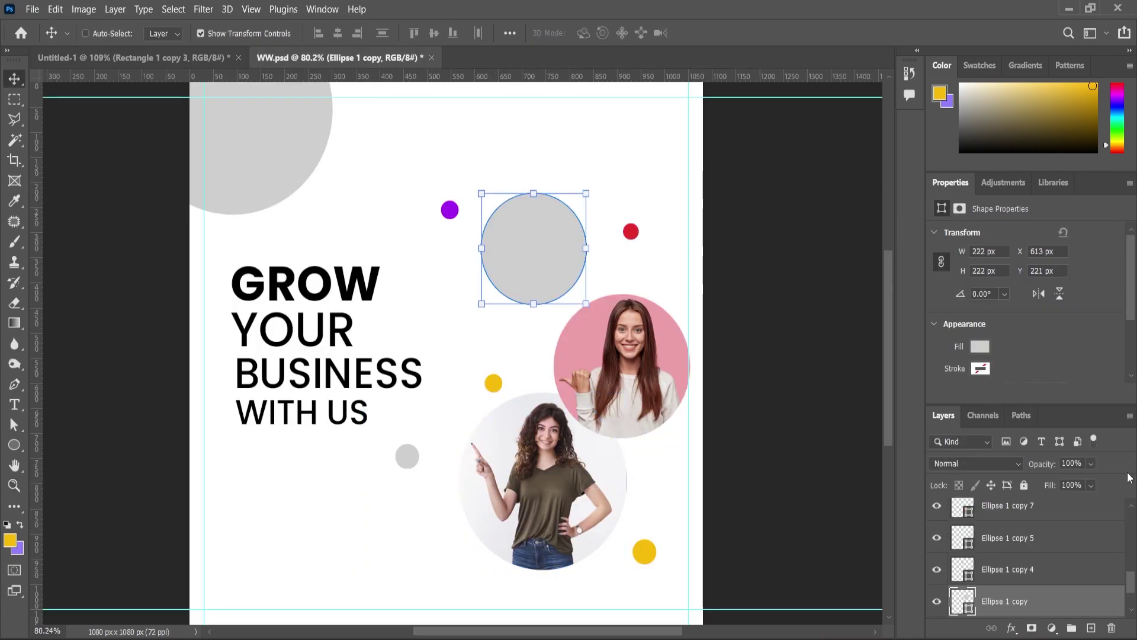
pyautogui.hotkey('ctrl', 'v')
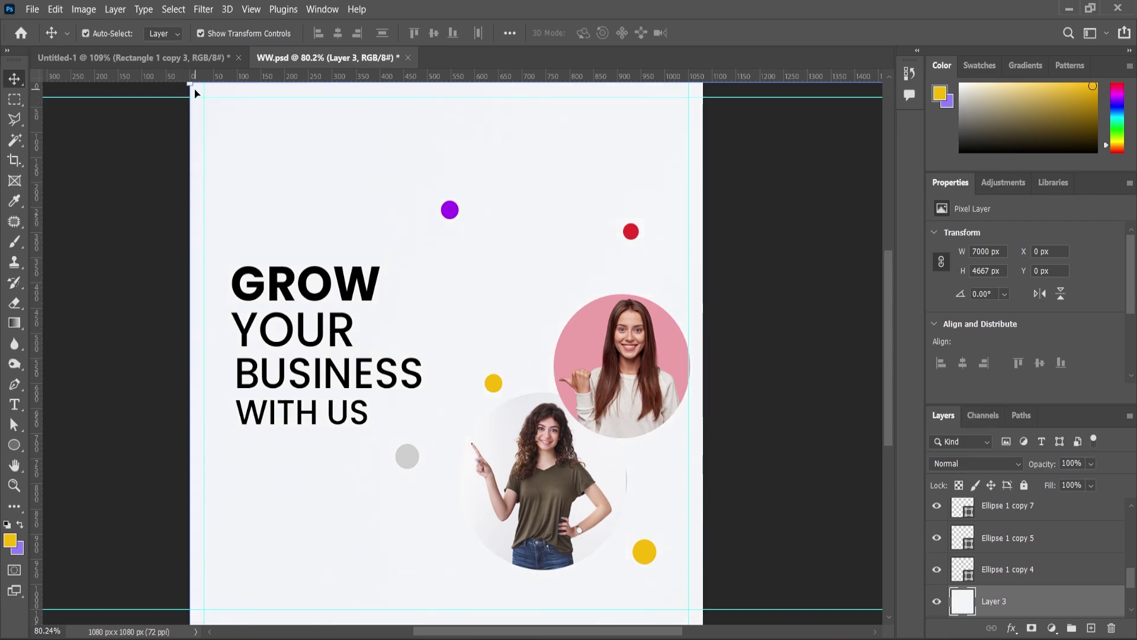
# Step: Scale the pasted photo down to about 10.21% and place it over the upper gray circle
pyautogui.moveTo(190, 85); pyautogui.dragTo(741, 530)
pyautogui.moveTo(847, 549); pyautogui.dragTo(737, 475)
pyautogui.moveTo(349, 207); pyautogui.dragTo(297, 175)
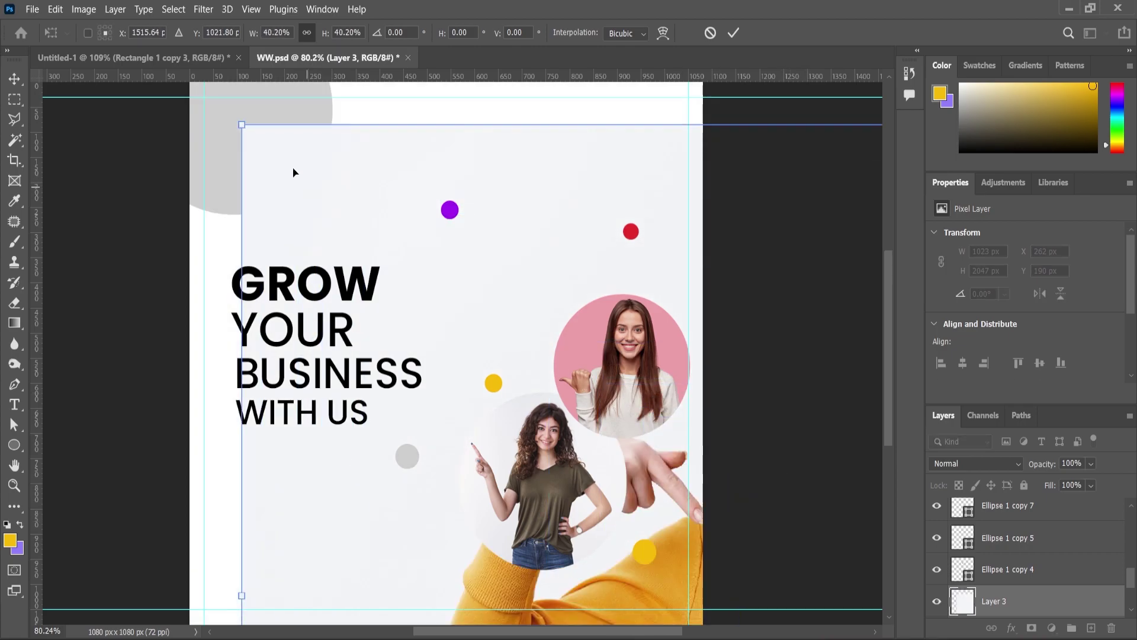
pyautogui.moveTo(249, 131); pyautogui.dragTo(743, 514)
pyautogui.moveTo(821, 542); pyautogui.dragTo(410, 213)
pyautogui.press('Return')
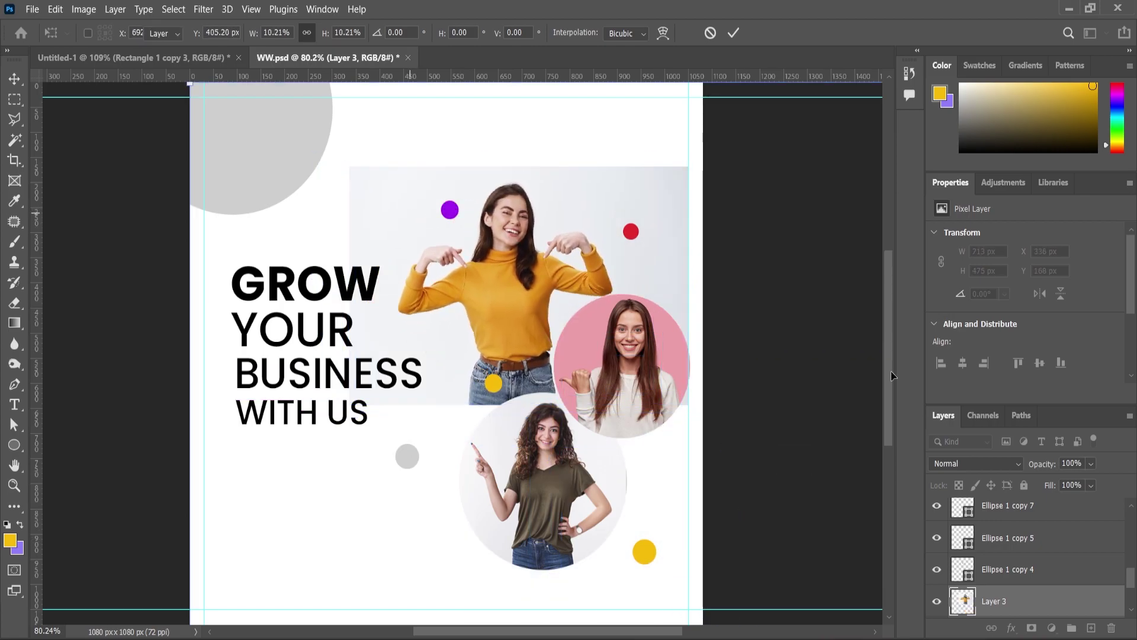
# Step: Clip the photo to Ellipse 1 copy, then scale it to about 394 x 263 px and center the woman inside the circle
pyautogui.scroll(-1, 1007, 585)
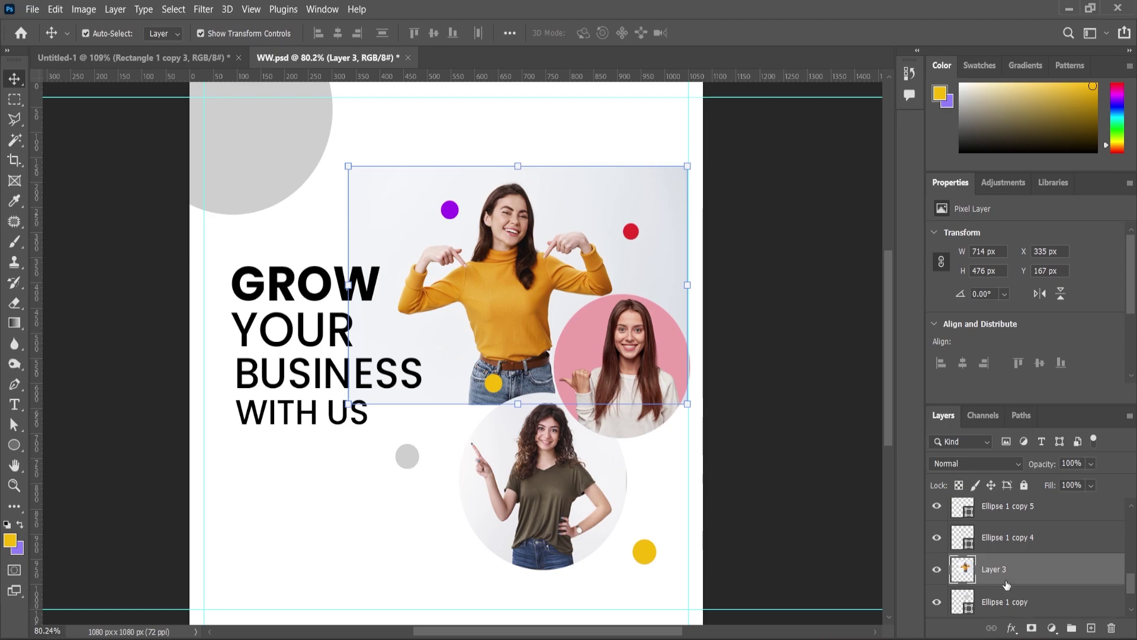
pyautogui.keyDown('alt'); pyautogui.click(968, 584); pyautogui.keyUp('alt')
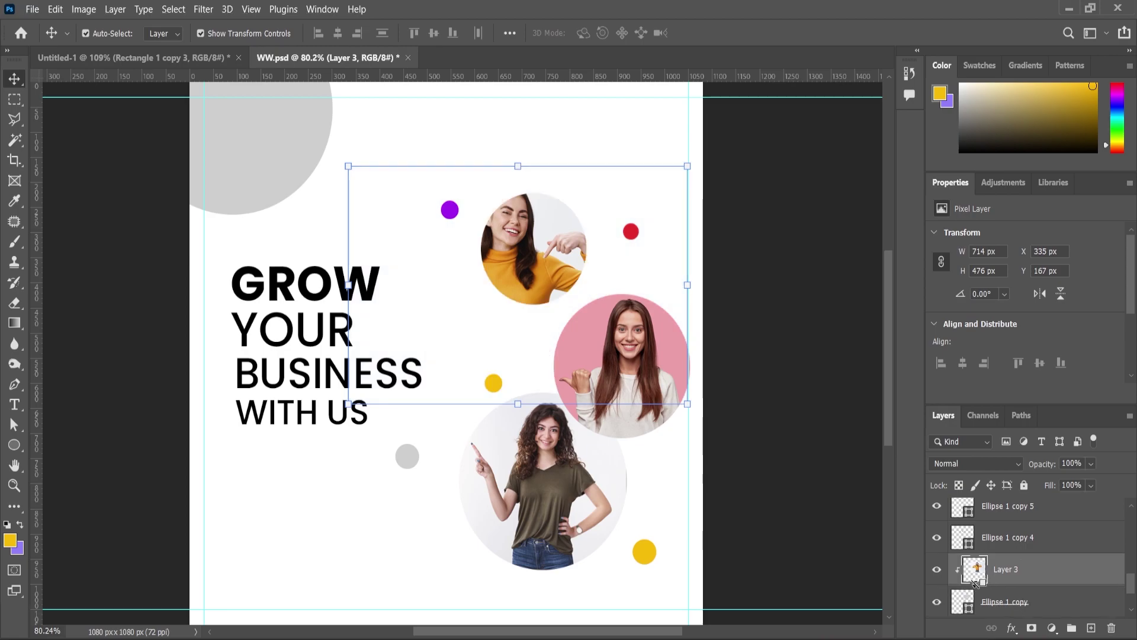
pyautogui.moveTo(686, 167); pyautogui.dragTo(607, 222)
pyautogui.moveTo(552, 269); pyautogui.dragTo(571, 236)
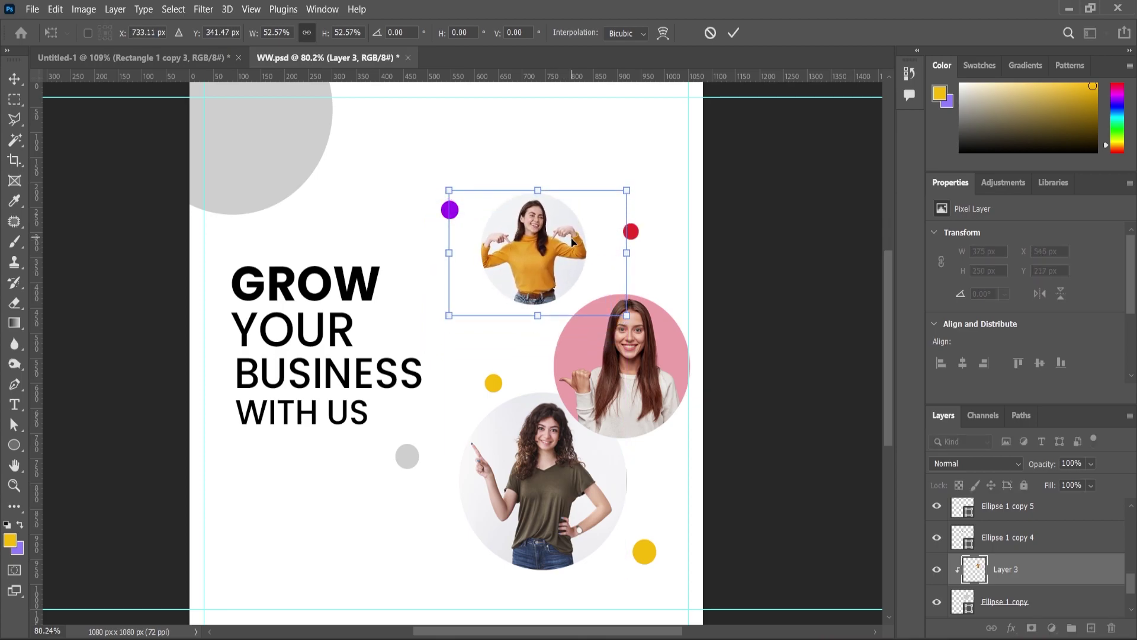
pyautogui.moveTo(626, 315); pyautogui.dragTo(631, 318)
# Step: Add a vertical guide along the left edge of the GROW headline
pyautogui.click(14, 485)
pyautogui.keyDown('alt'); pyautogui.click(539, 327); pyautogui.keyUp('alt')
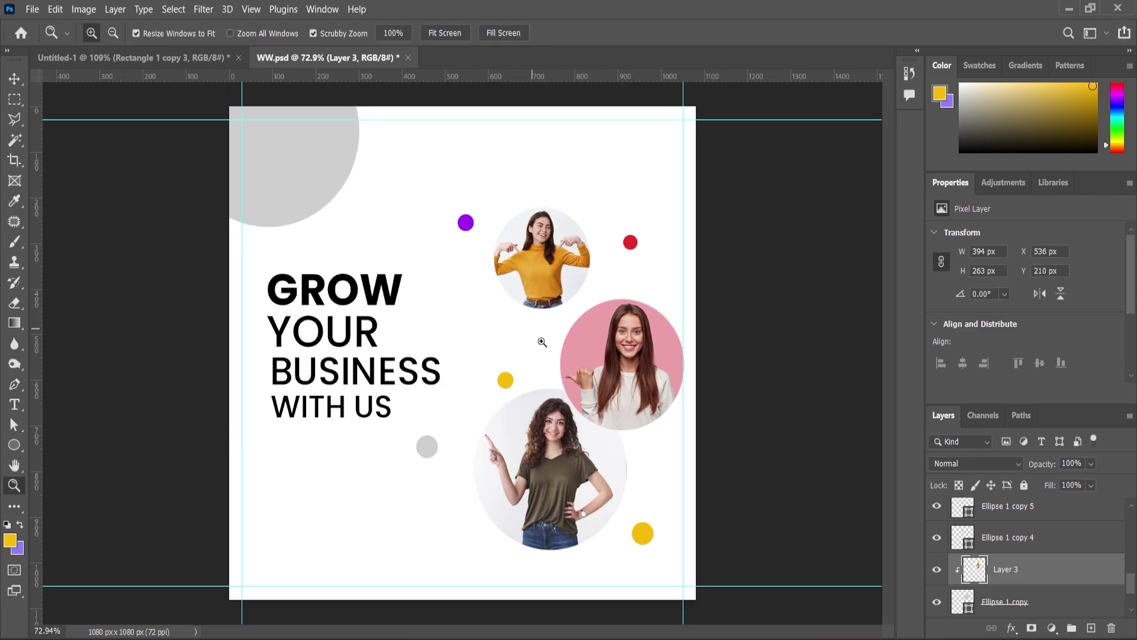
pyautogui.click(317, 469)
pyautogui.rightClick(14, 444)
pyautogui.click(32, 446)
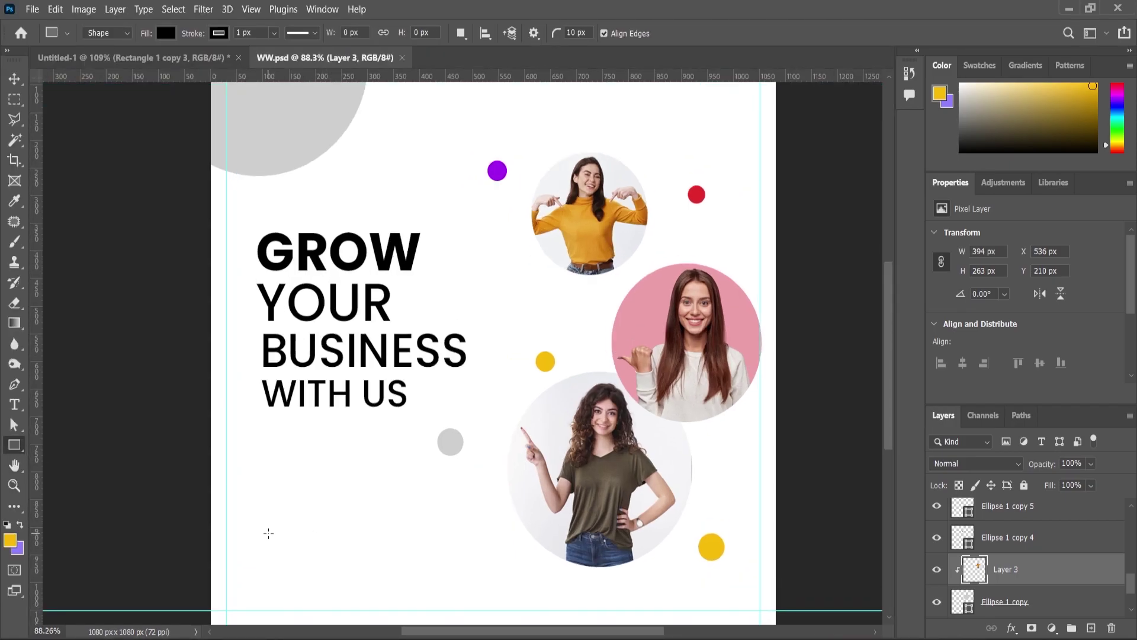
pyautogui.moveTo(35, 429); pyautogui.dragTo(258, 456)
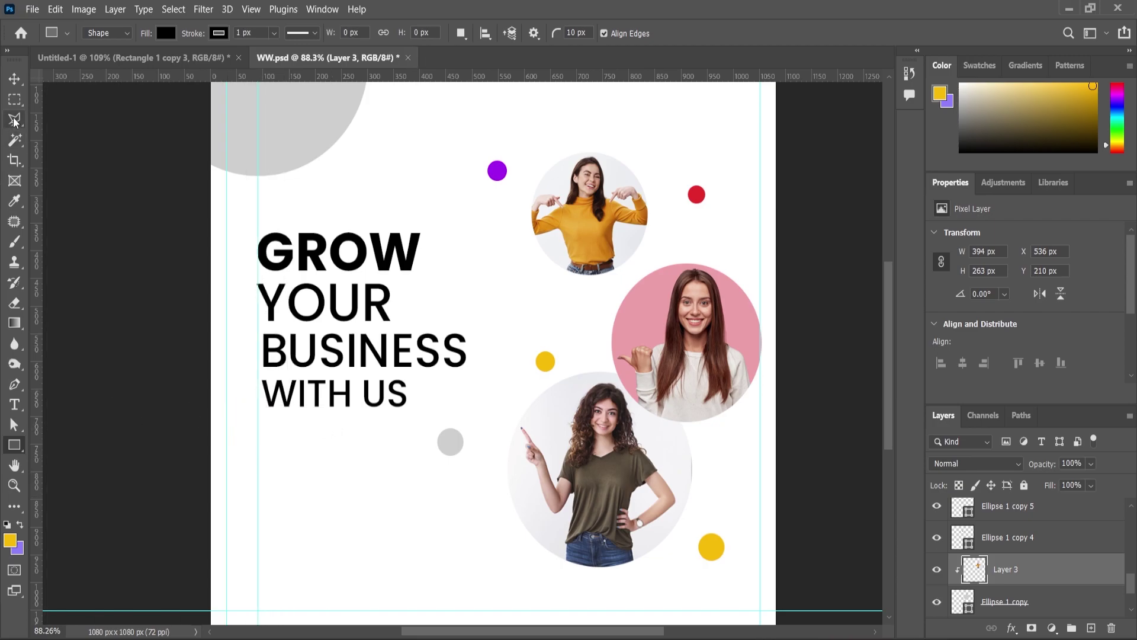
# Step: Select the GROW, YOUR, BUSINESS and WITH US text lines together
pyautogui.click(13, 79)
pyautogui.click(315, 256)
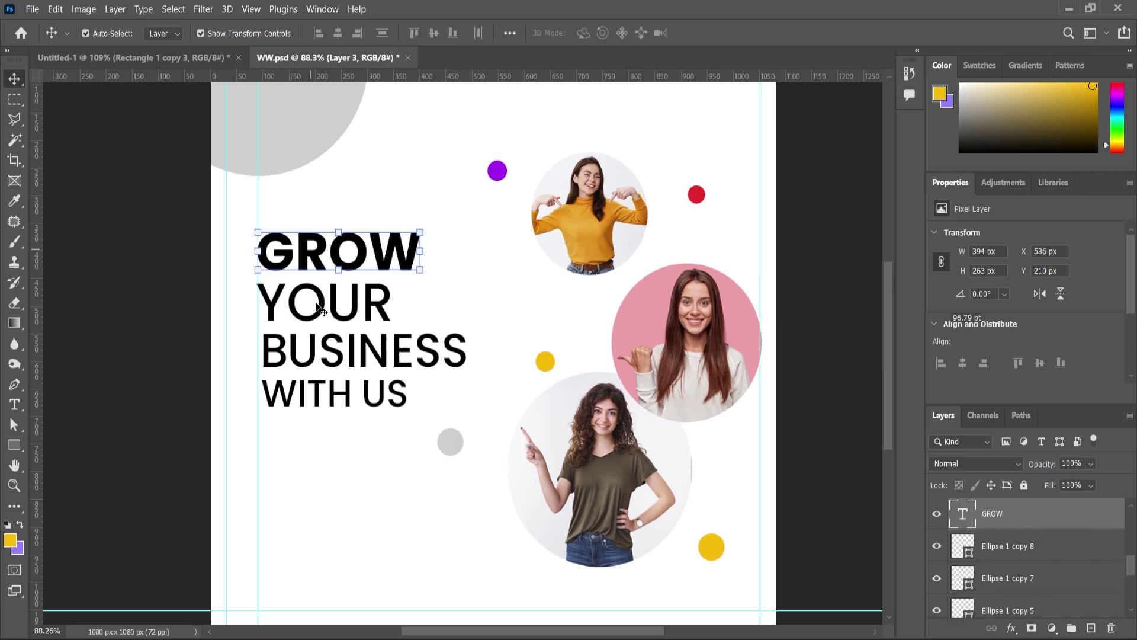
pyautogui.keyDown('shift'); pyautogui.click(316, 362); pyautogui.keyUp('shift')
pyautogui.keyDown('shift'); pyautogui.click(318, 393); pyautogui.keyUp('shift')
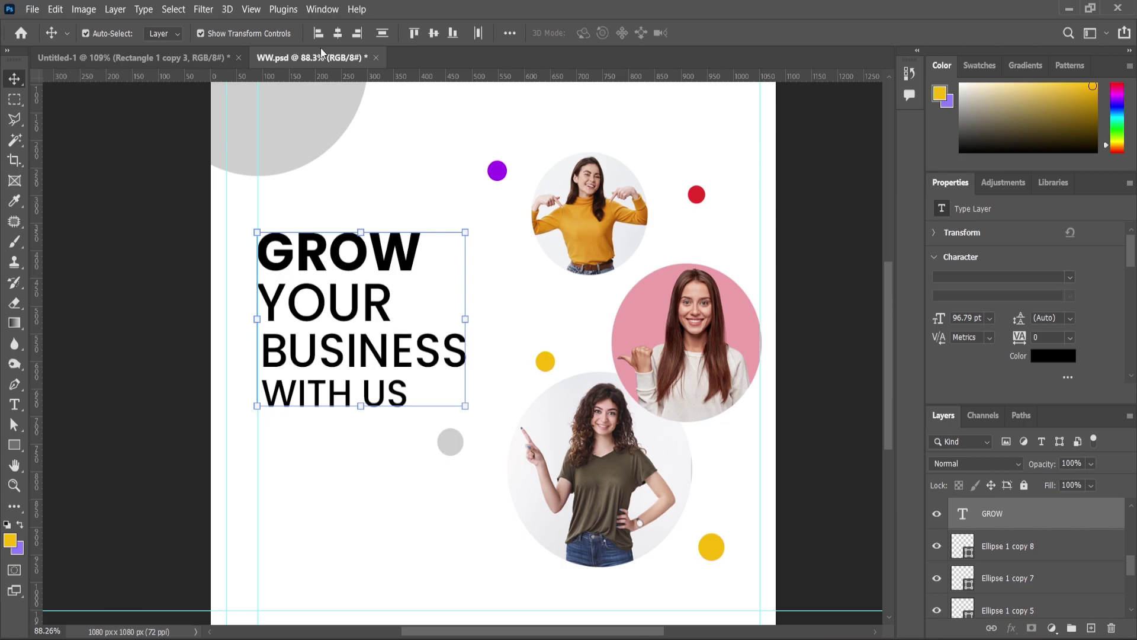
# Step: Draw a rounded rectangle about 306 x 56 px below the headline, starting at the guide, with the recent yellow fill and no stroke
pyautogui.click(14, 444)
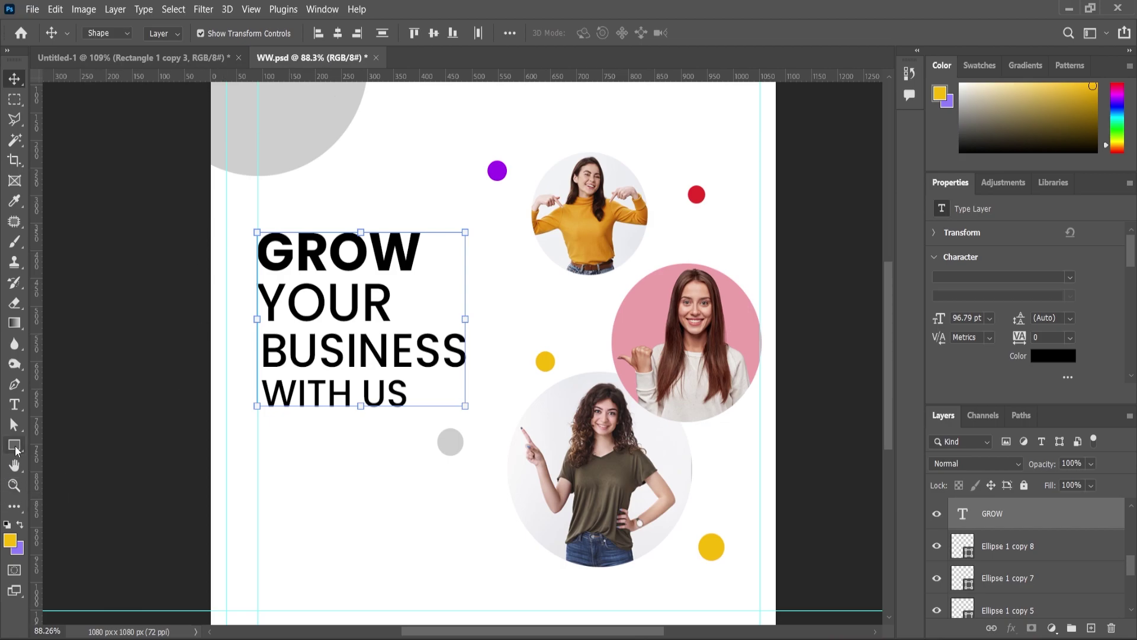
pyautogui.moveTo(257, 509); pyautogui.dragTo(417, 540)
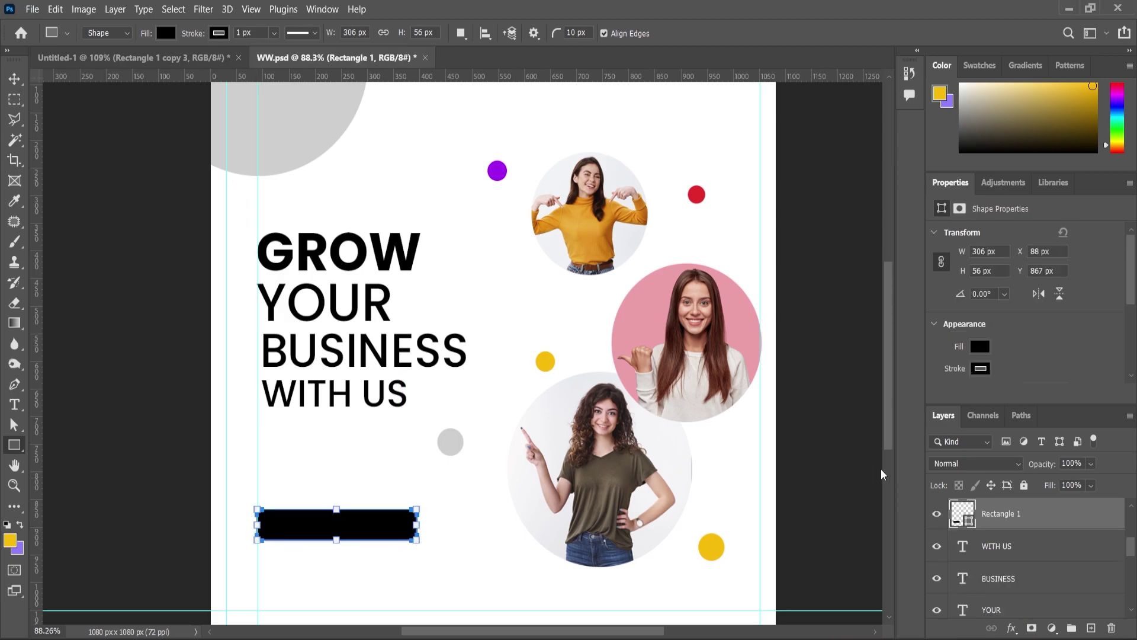
pyautogui.click(982, 347)
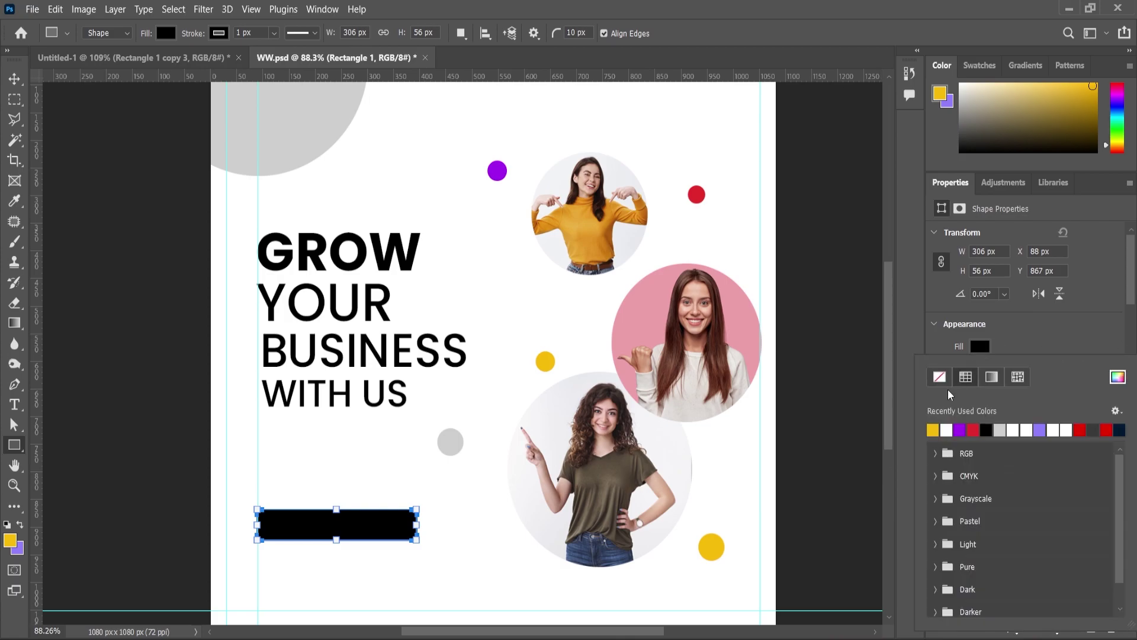
pyautogui.click(934, 429)
pyautogui.click(991, 370)
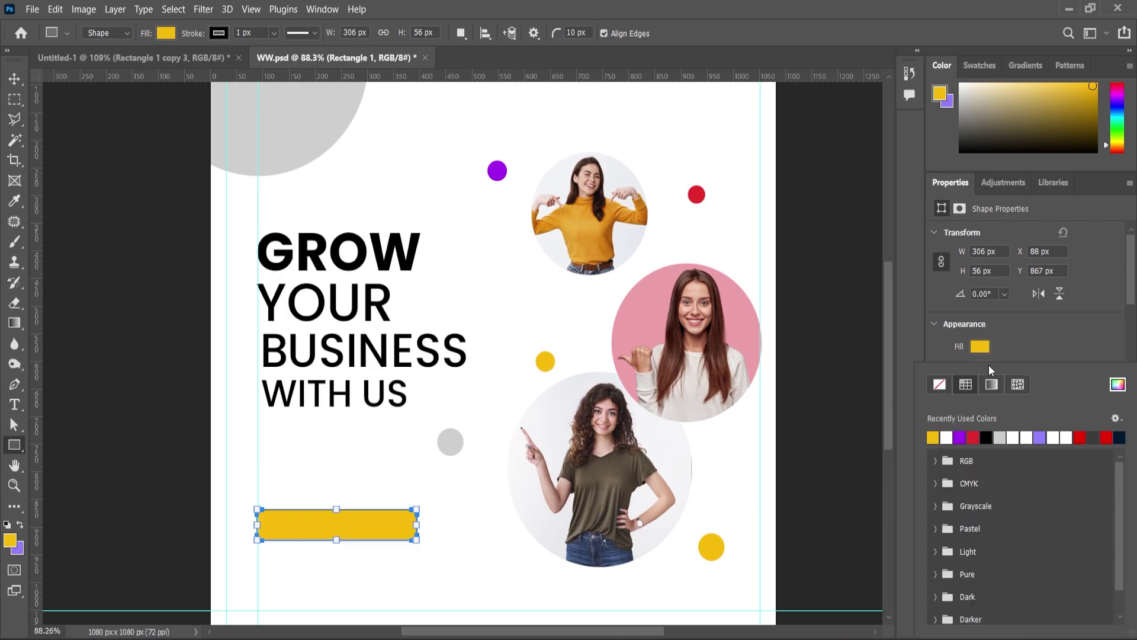
pyautogui.click(940, 384)
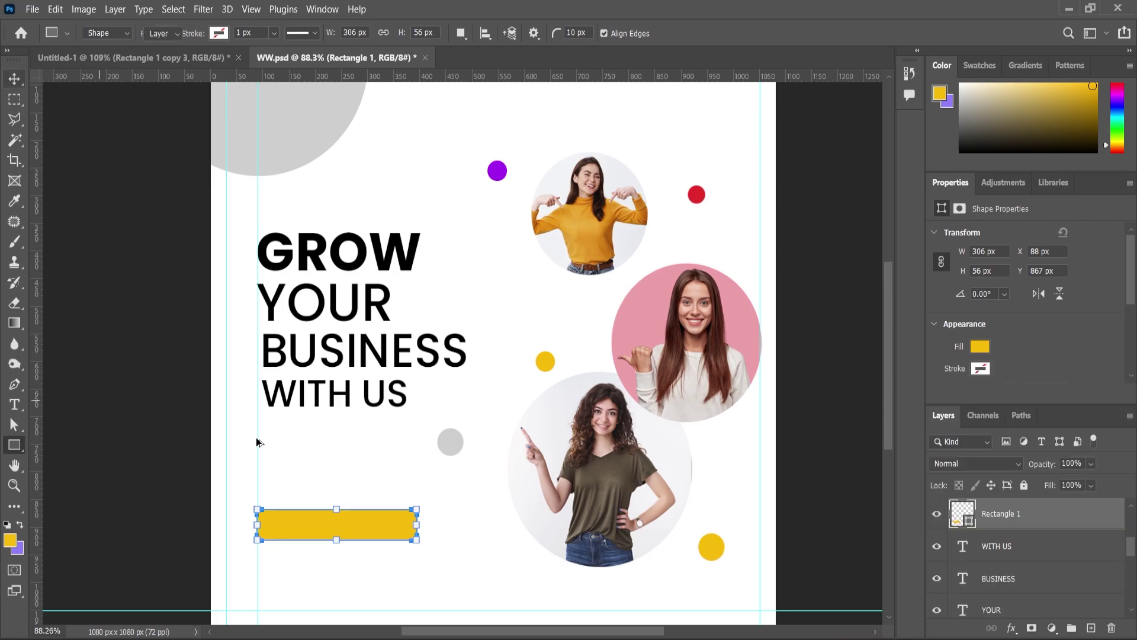
# Step: Scale the yellow rounded rectangle down to about 228 x 42 px, keeping it near the guide below the headline
pyautogui.scroll(3, 306, 475)
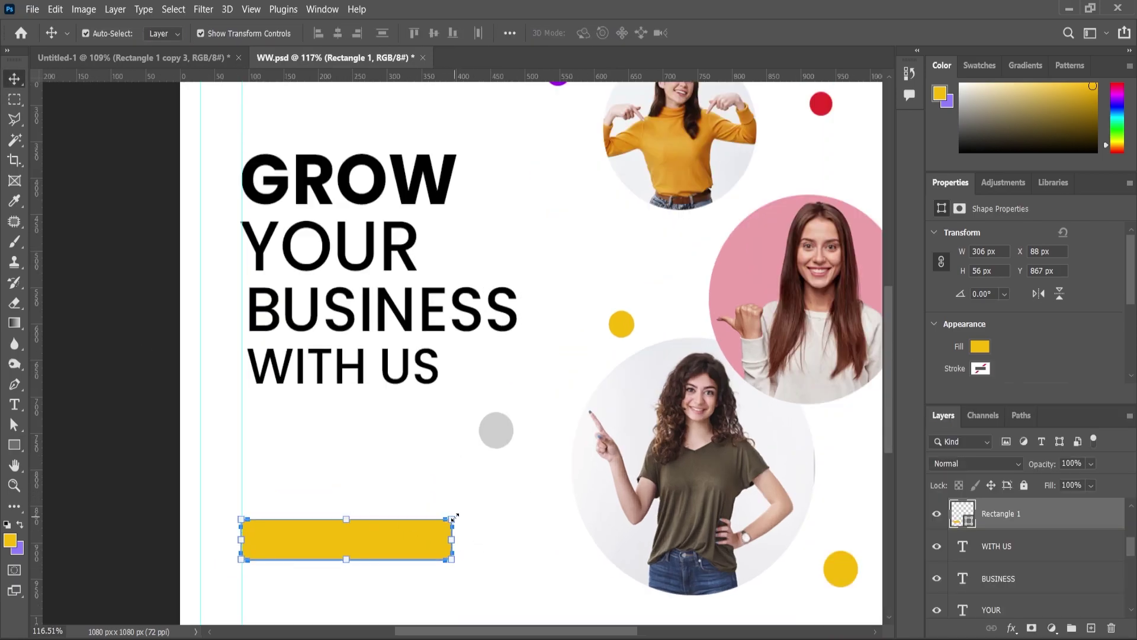
pyautogui.moveTo(452, 519); pyautogui.dragTo(348, 556)
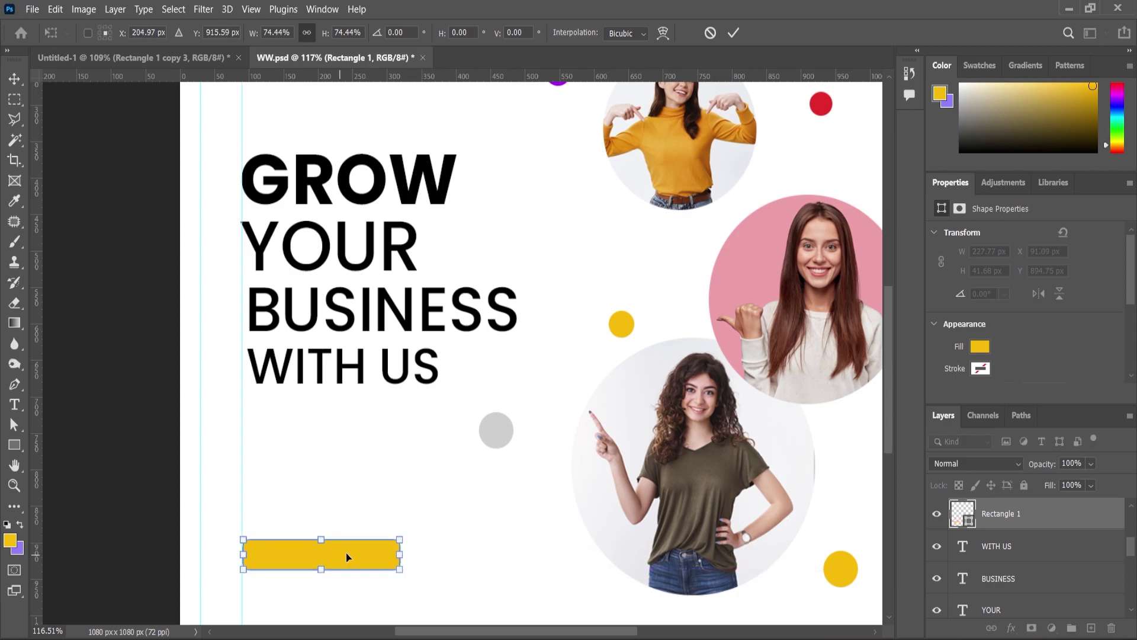
pyautogui.press('Return')
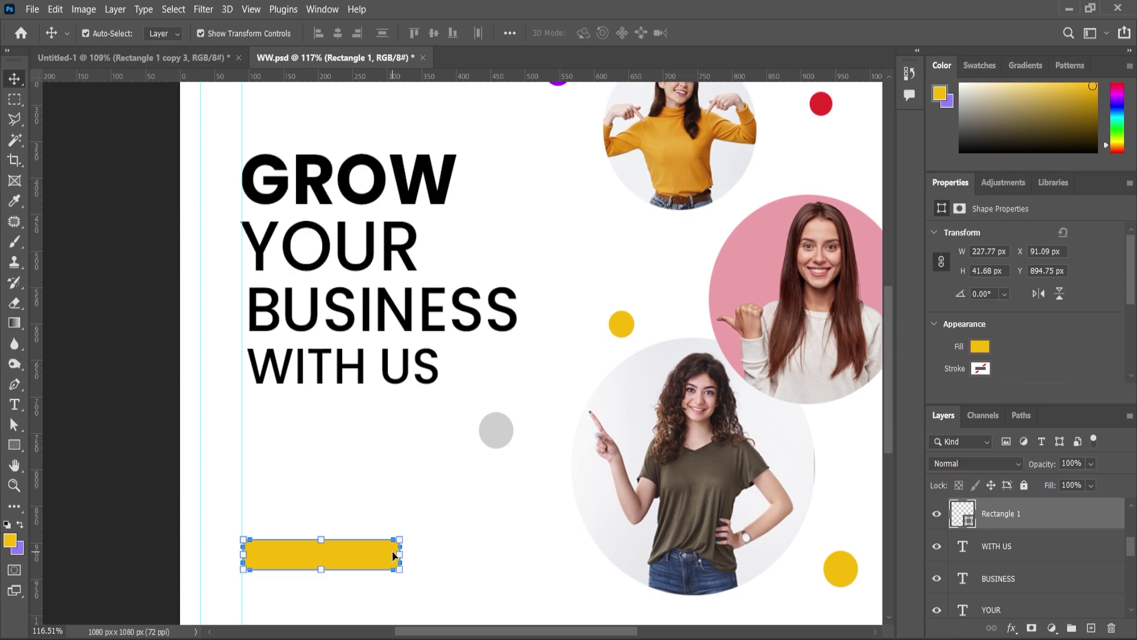
# Step: Place the globe icon 3059484.png from the file folder into the post and scale it to about 59 x 57 px
pyautogui.click(13, 485)
pyautogui.scroll(-4, 516, 391)
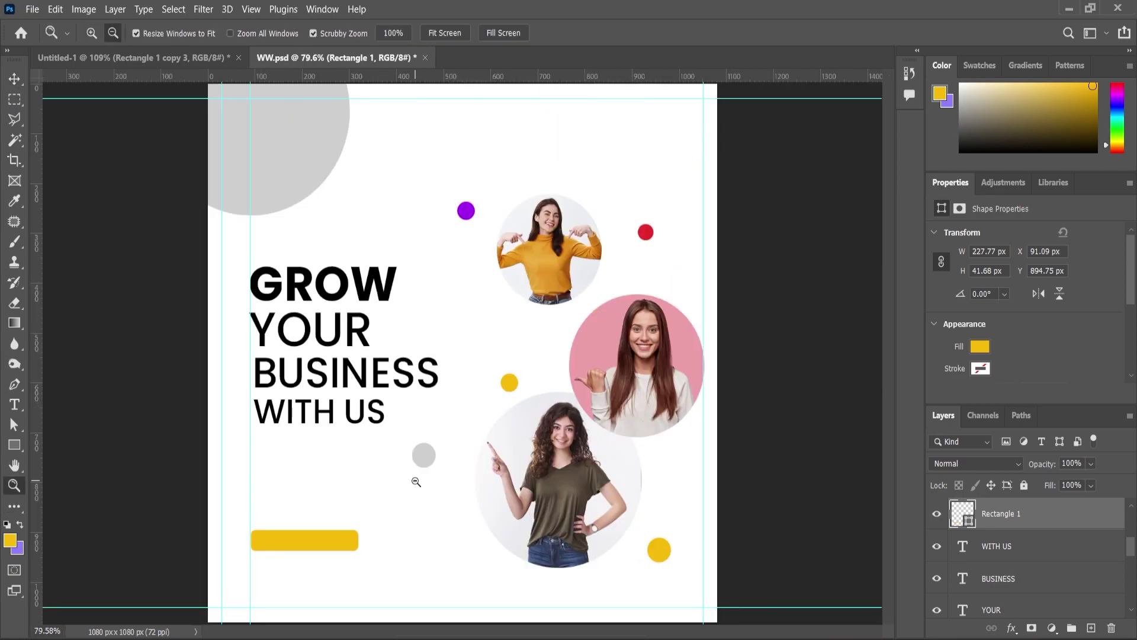
pyautogui.scroll(5, 325, 583)
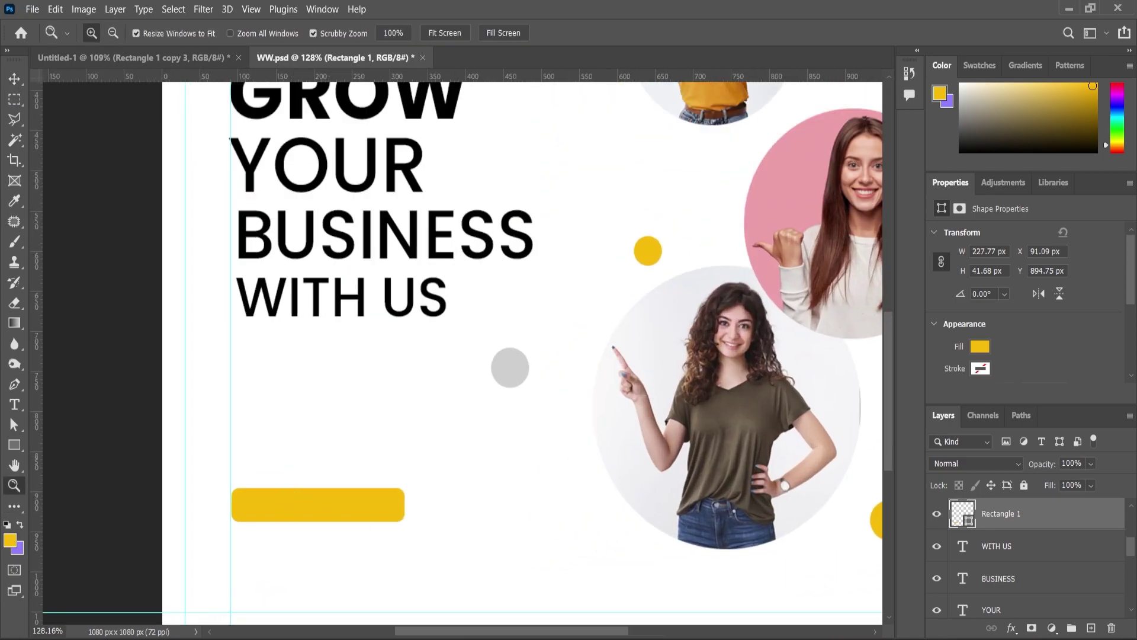
pyautogui.hotkey('alt', 'Tab')
pyautogui.moveTo(425, 171); pyautogui.dragTo(472, 537)
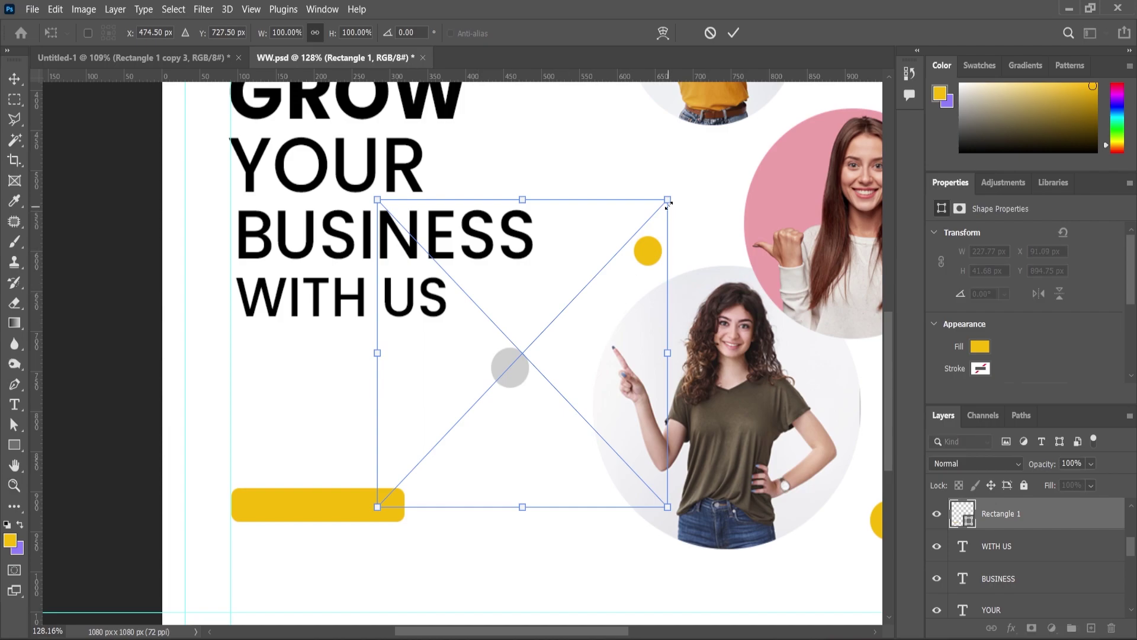
pyautogui.moveTo(666, 206); pyautogui.dragTo(574, 359)
pyautogui.press('Return')
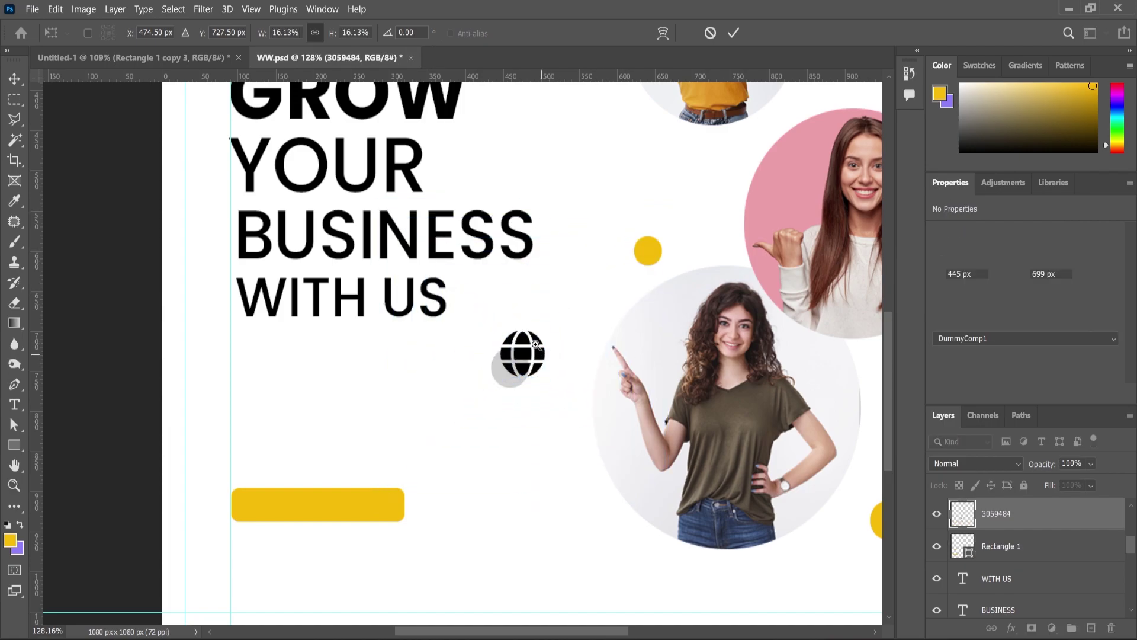
pyautogui.press('z')
pyautogui.click(14, 78)
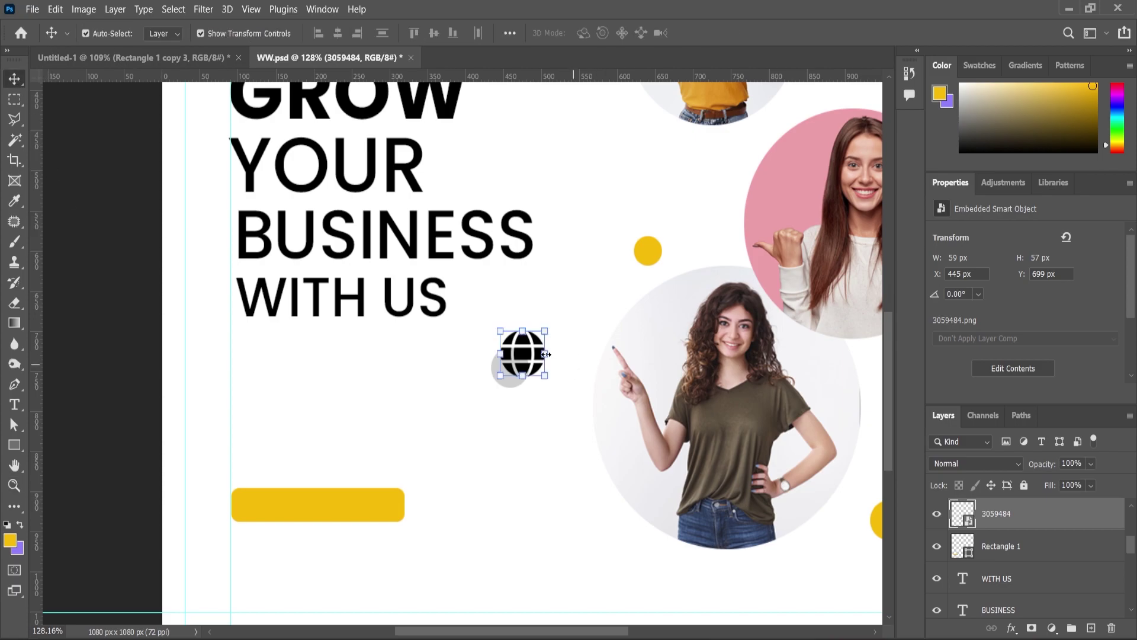
# Step: Scale the globe icon down to about 24 x 23 px and position it inside the left end of the yellow button
pyautogui.moveTo(532, 338); pyautogui.dragTo(190, 494)
pyautogui.scroll(2, 280, 563)
pyautogui.scroll(5, 280, 561)
pyautogui.scroll(-5, 279, 564)
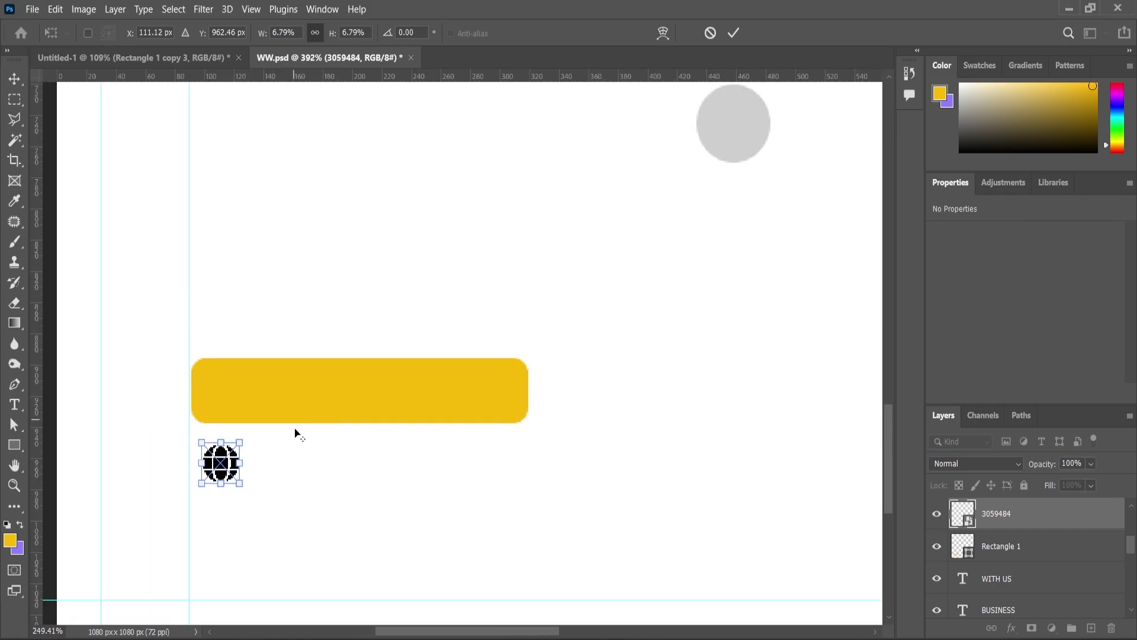
pyautogui.click(14, 485)
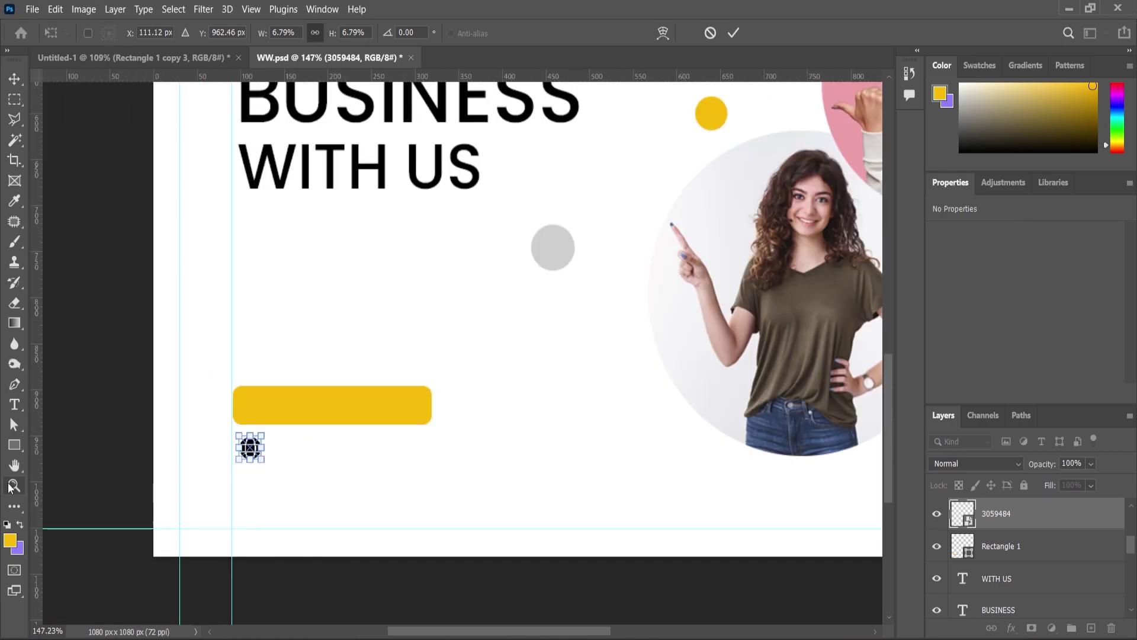
pyautogui.scroll(-2, 341, 448)
pyautogui.scroll(5, 341, 448)
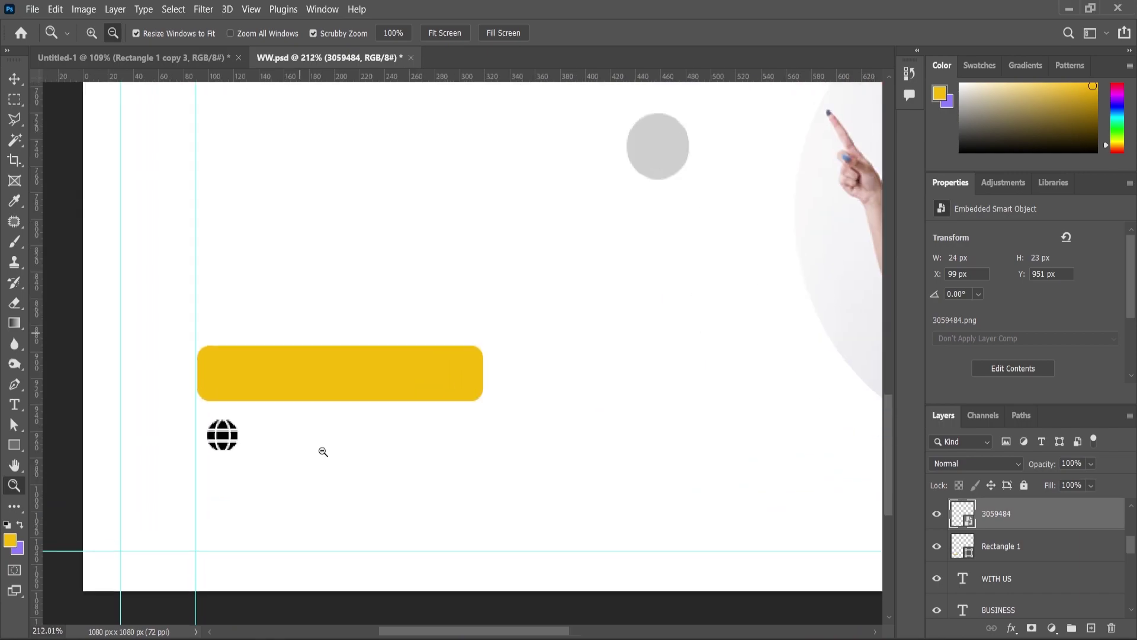
pyautogui.click(14, 407)
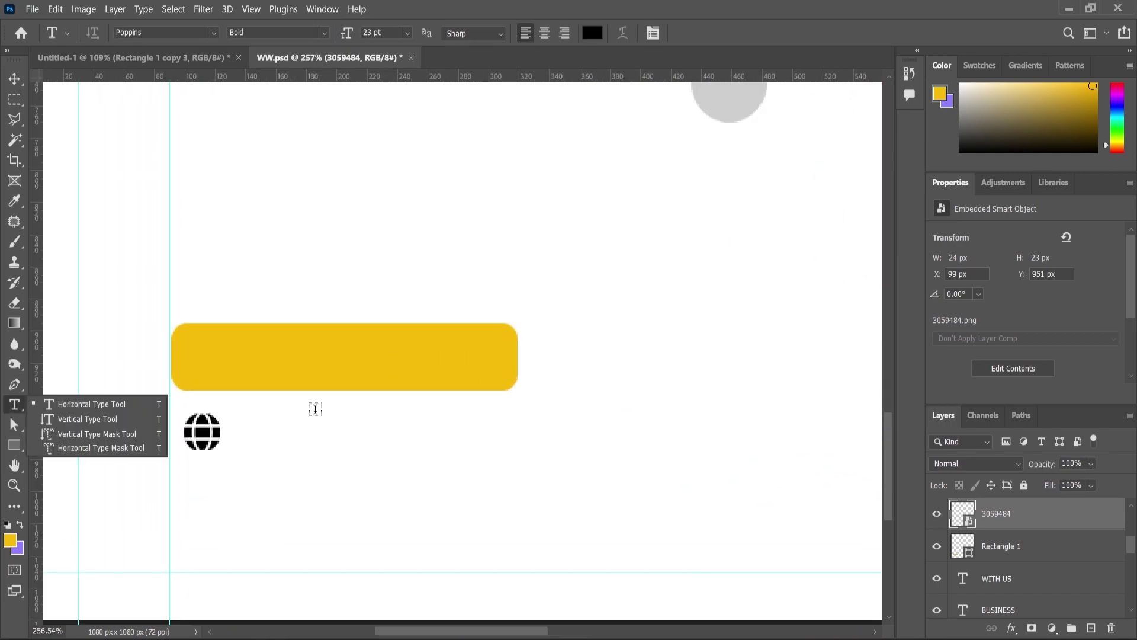
pyautogui.press('v')
pyautogui.moveTo(203, 409); pyautogui.dragTo(199, 359)
pyautogui.click(14, 405)
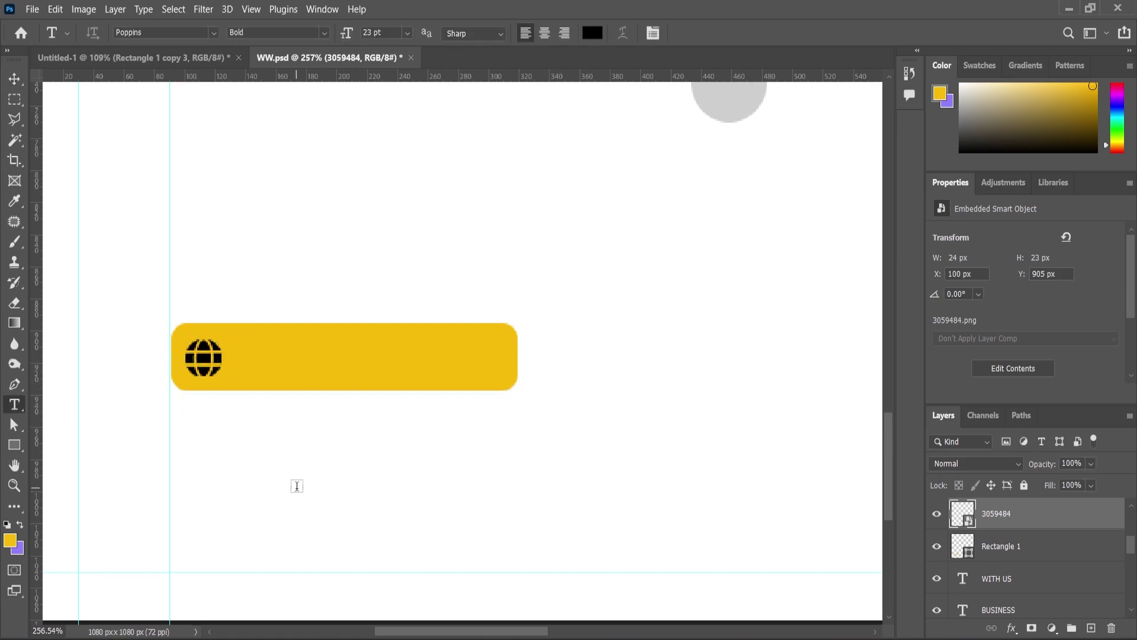
pyautogui.click(417, 514)
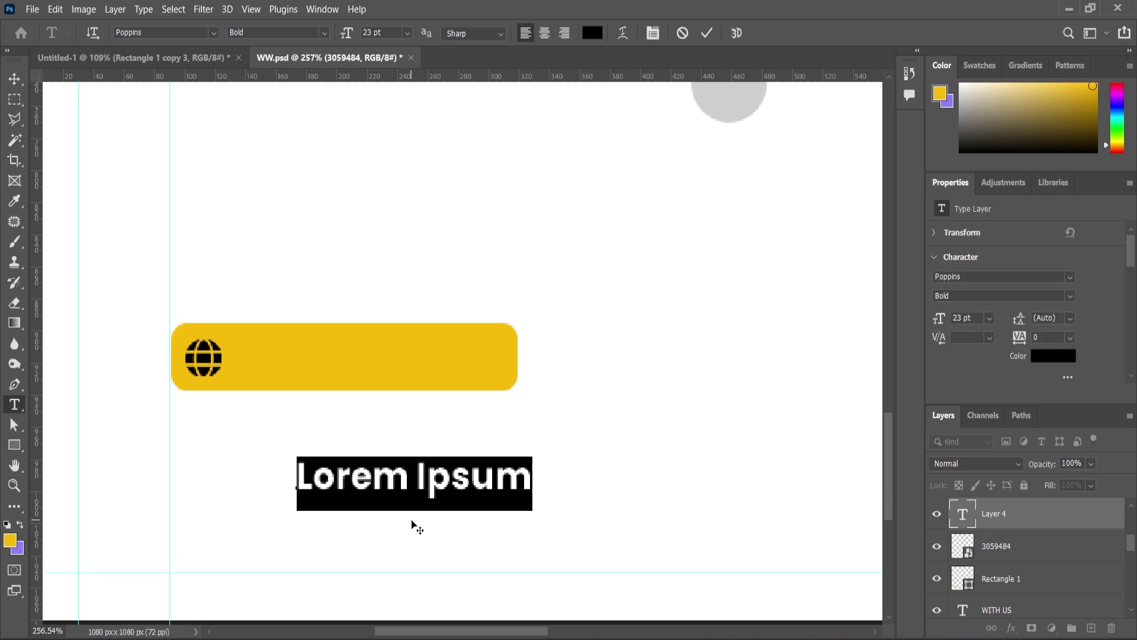
pyautogui.write('www')
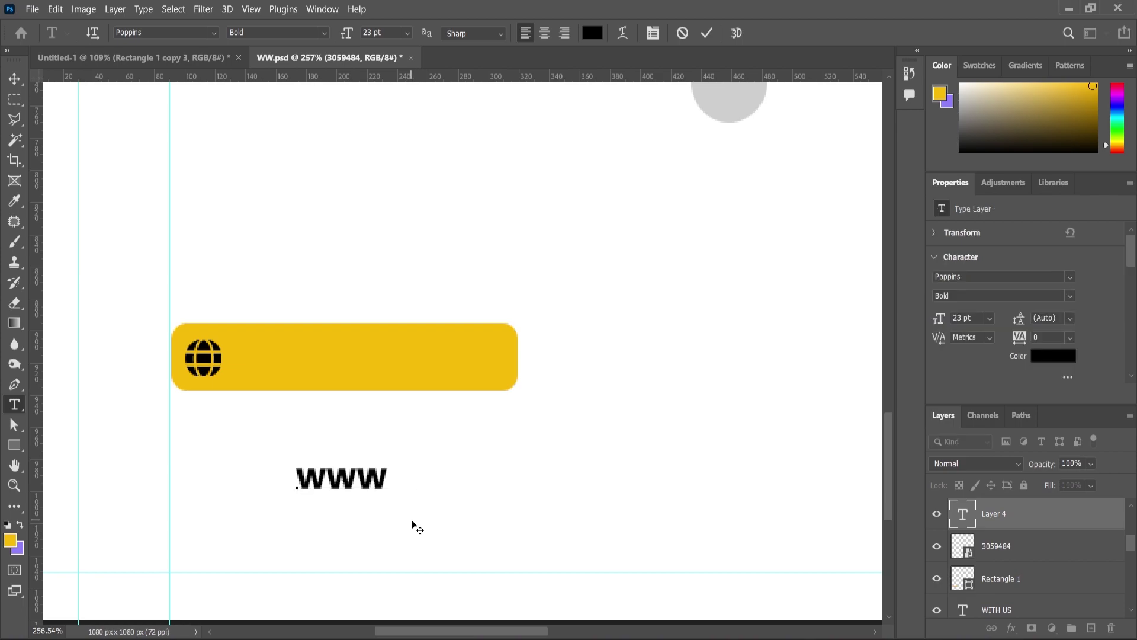
pyautogui.write('.grow')
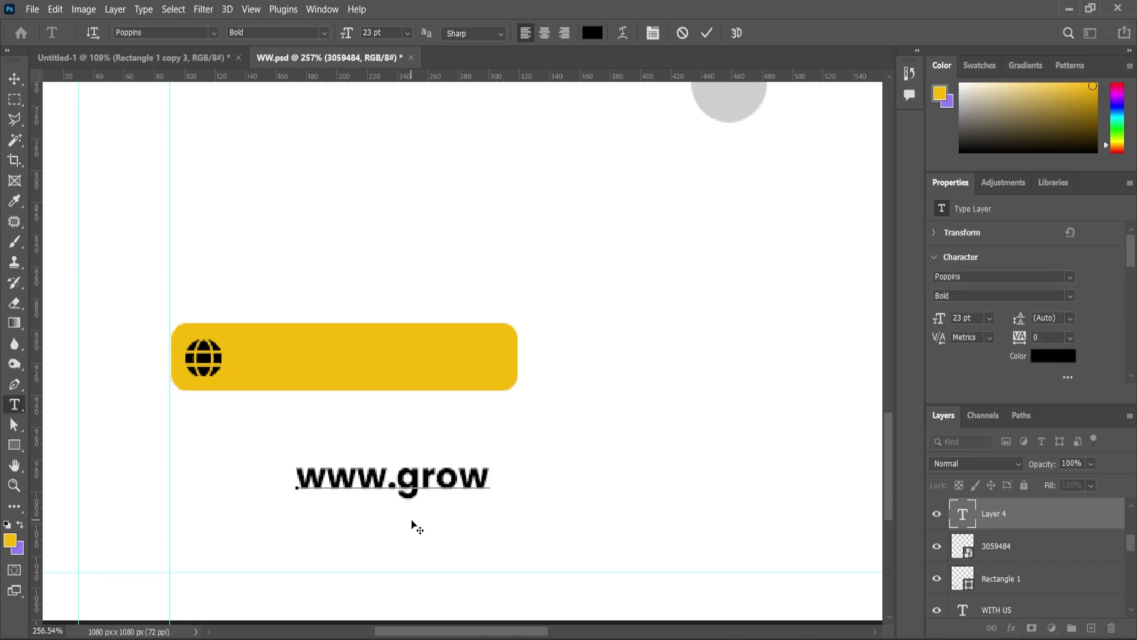
pyautogui.write('yourb')
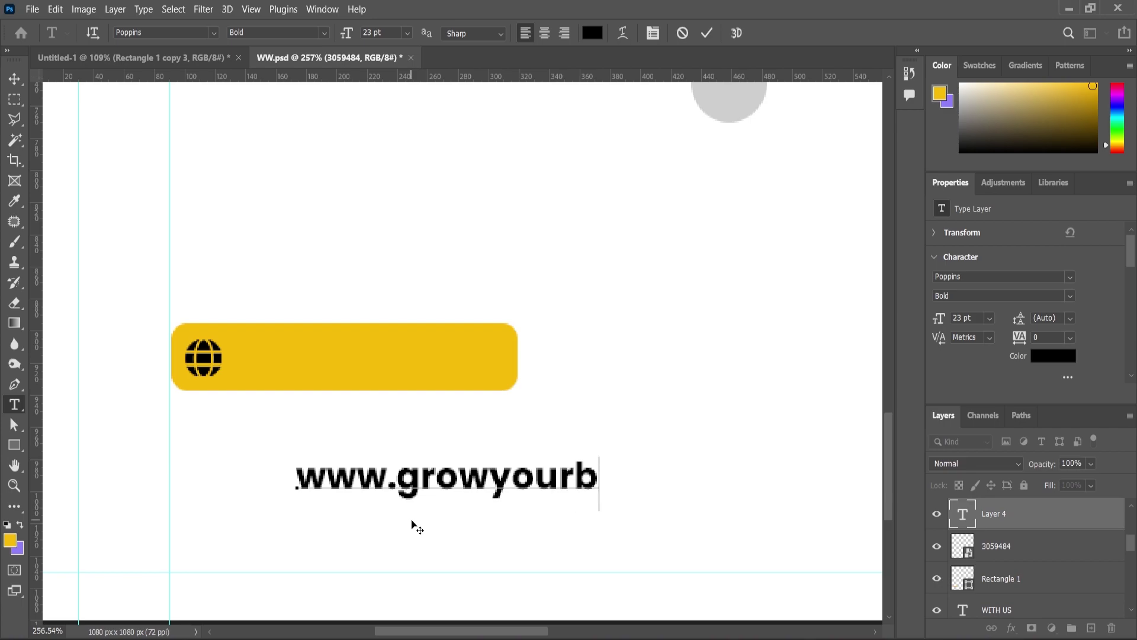
pyautogui.write('usi')
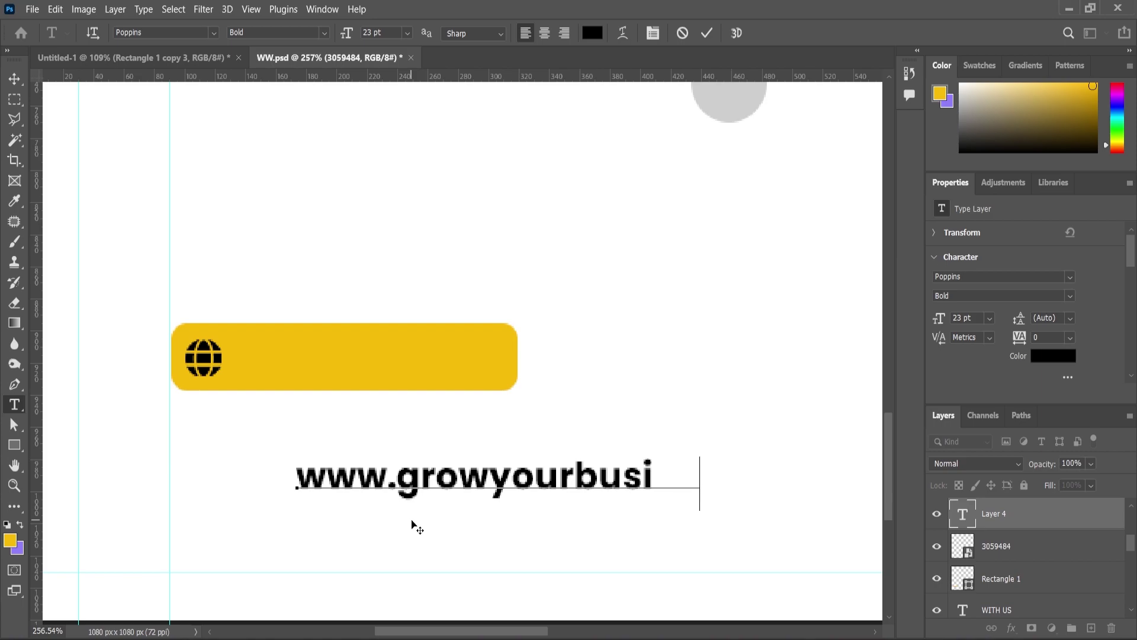
pyautogui.write('ness.com')
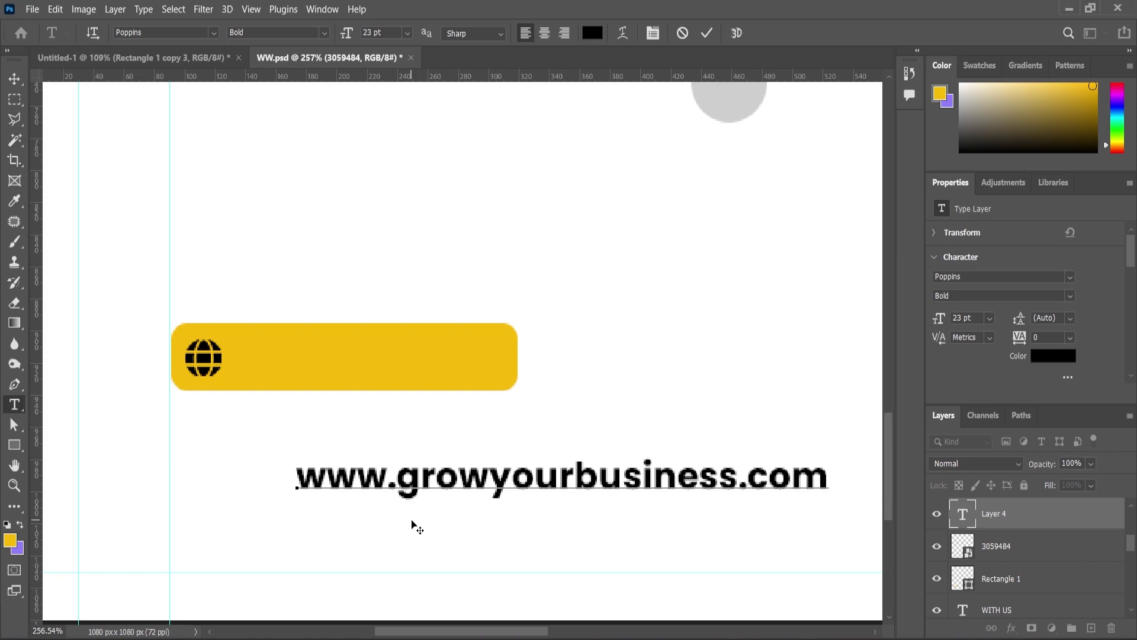
pyautogui.hotkey('ctrl', 'a')
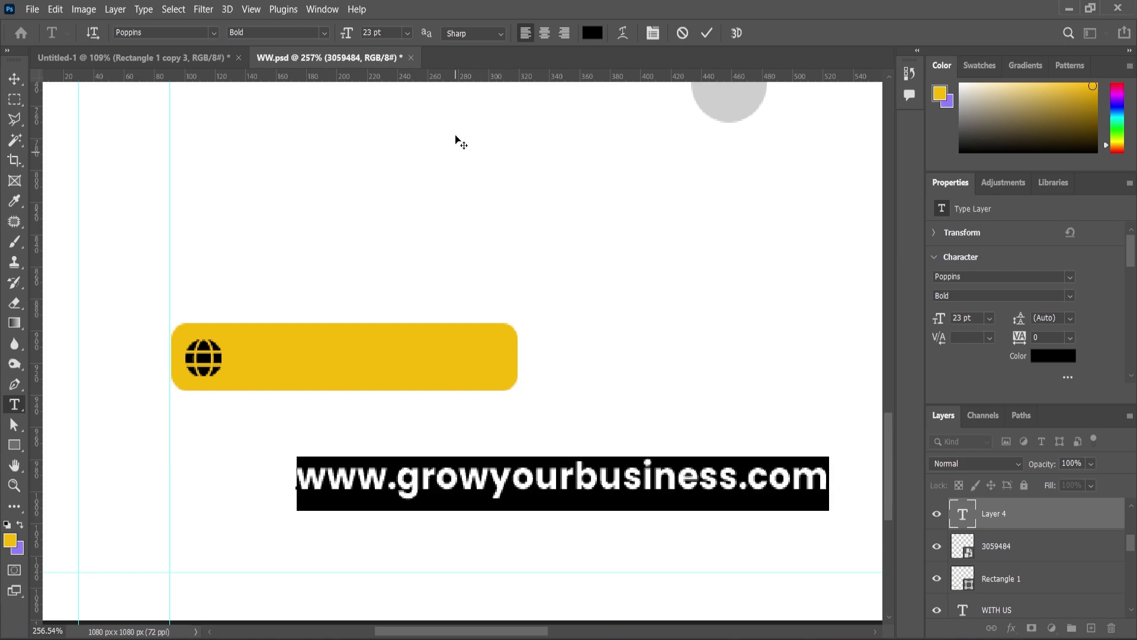
pyautogui.click(324, 33)
pyautogui.click(274, 177)
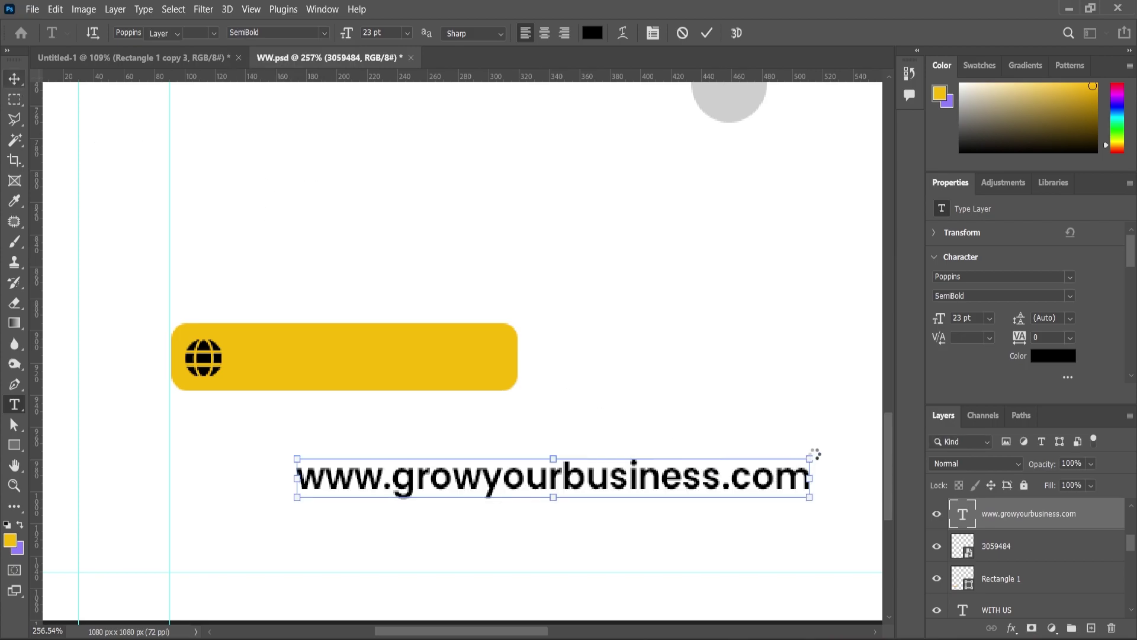
# Step: Scale the web address to about 12 pt, place it beside the globe and center it vertically on the yellow button
pyautogui.moveTo(813, 459); pyautogui.dragTo(691, 485)
pyautogui.moveTo(484, 483); pyautogui.dragTo(296, 361)
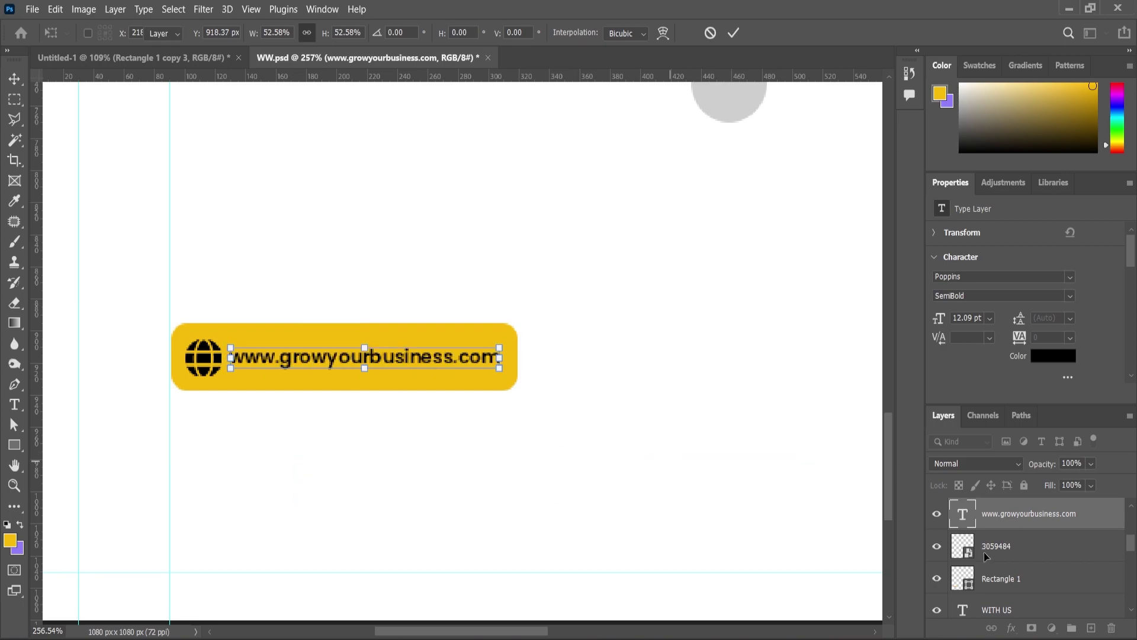
pyautogui.press('Return')
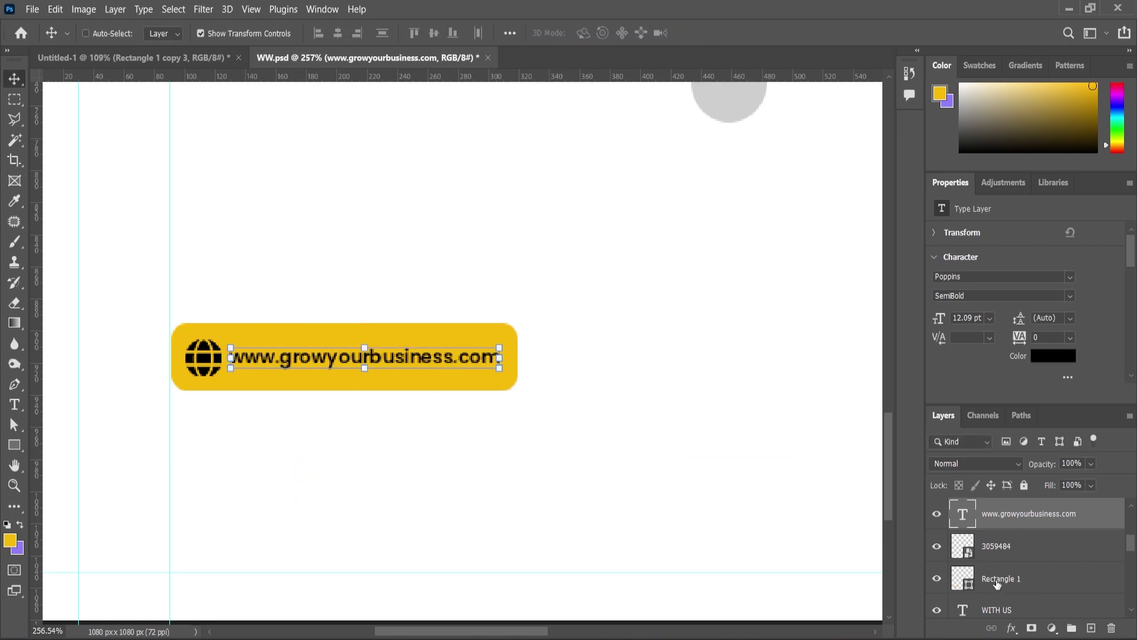
pyautogui.click(998, 584)
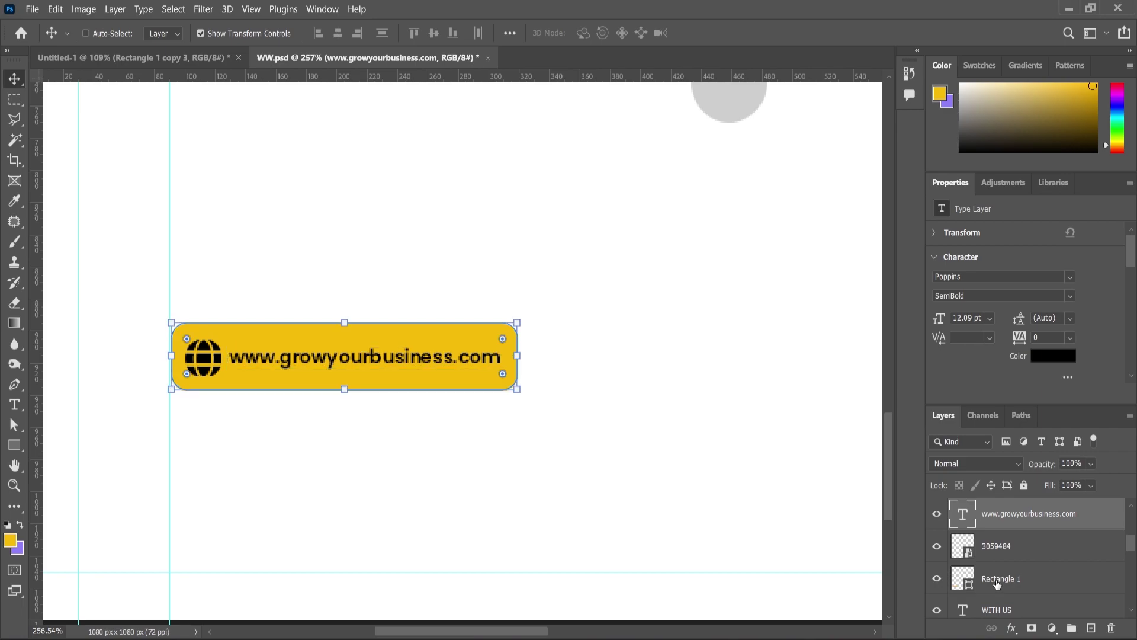
pyautogui.click(435, 33)
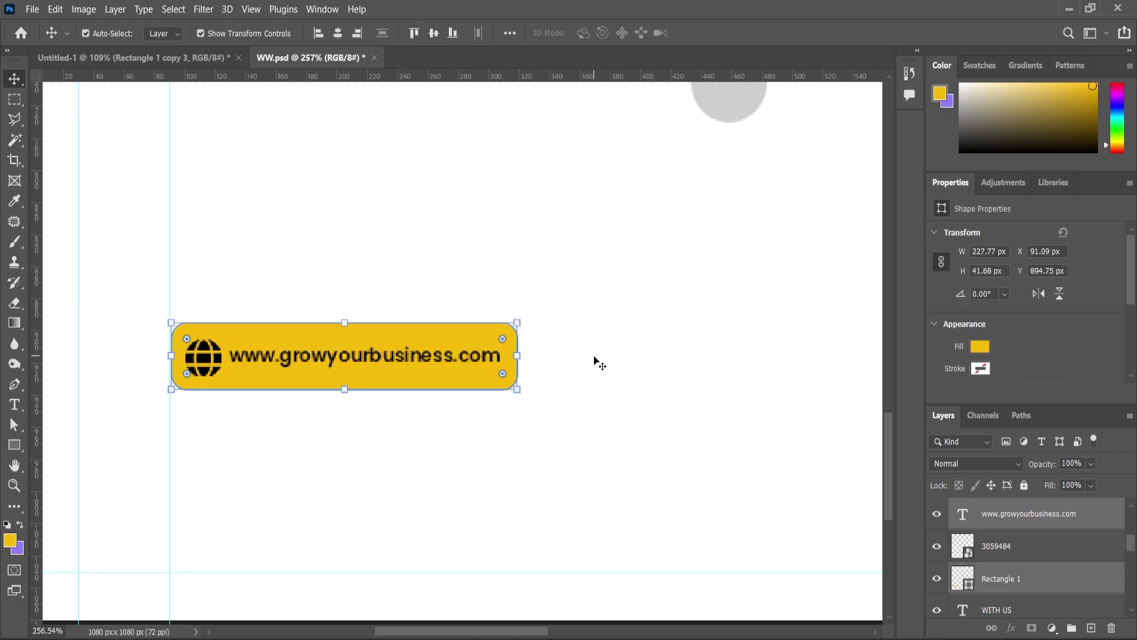
pyautogui.moveTo(520, 321); pyautogui.dragTo(522, 320)
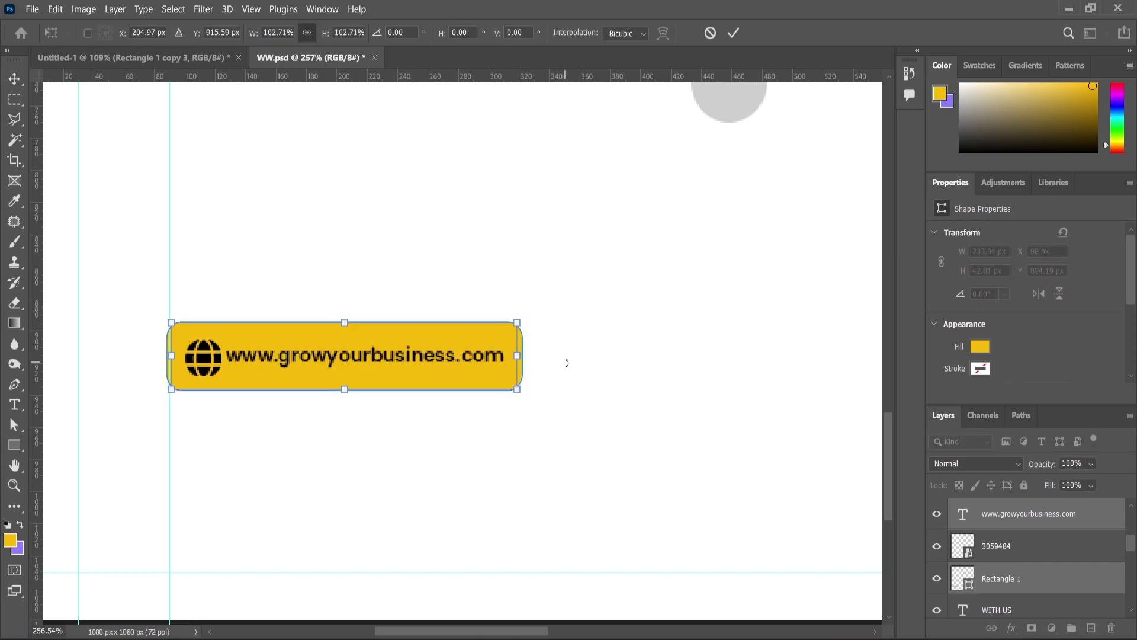
pyautogui.hotkey('ctrl', 'z')
pyautogui.click(16, 486)
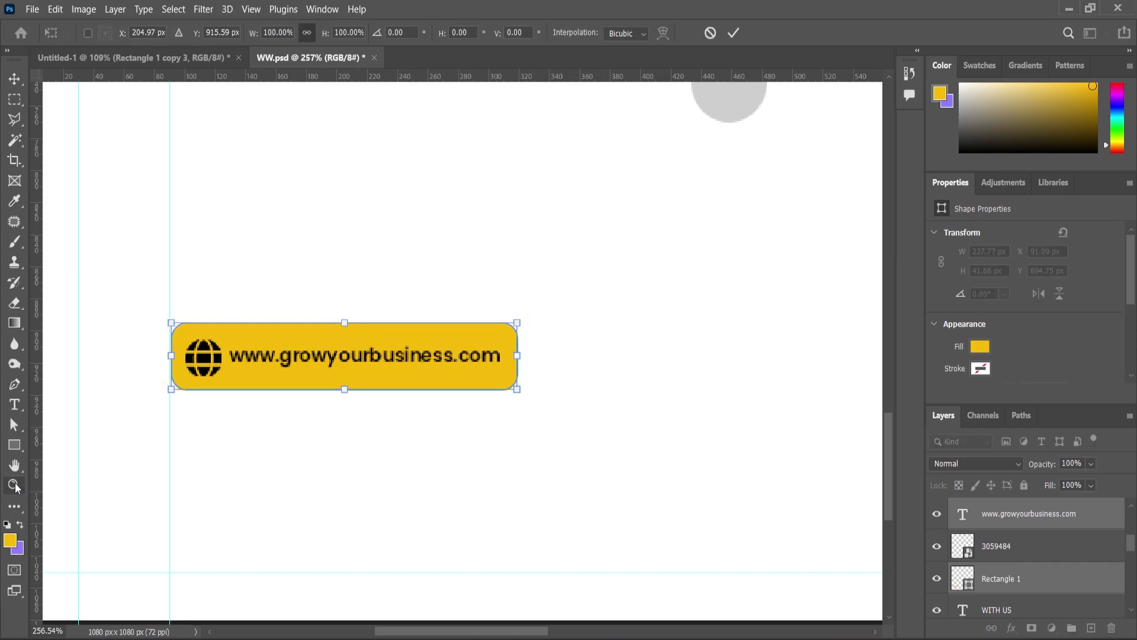
# Step: Stretch only the yellow rectangle to the right until it is about 261 px wide and 42 px high
pyautogui.scroll(-6, 438, 362)
pyautogui.scroll(-1, 447, 429)
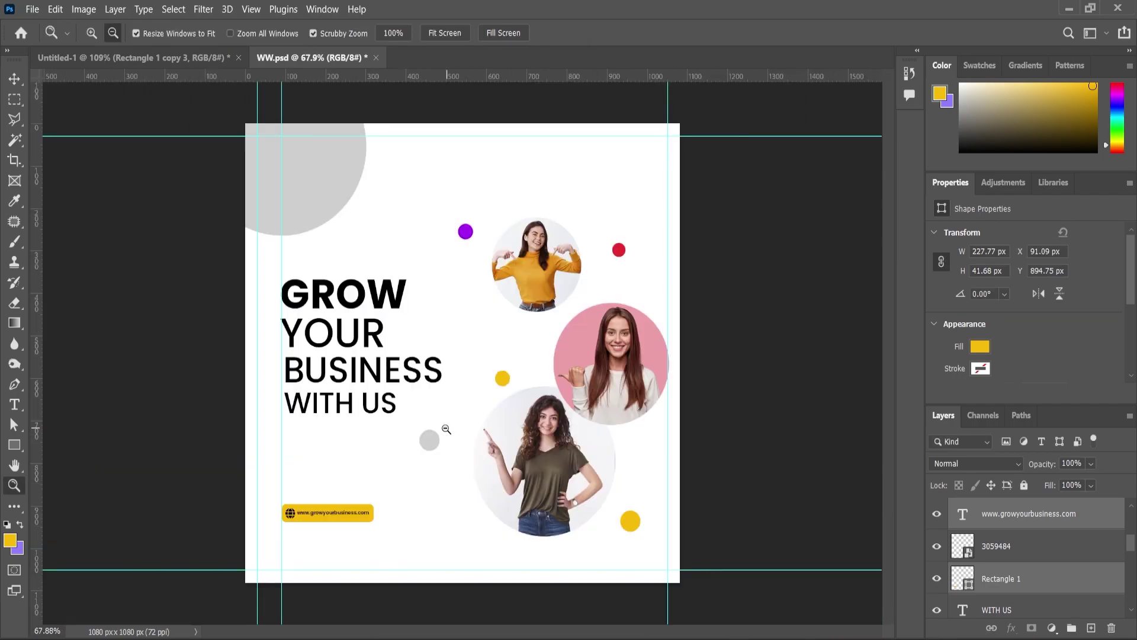
pyautogui.scroll(3, 445, 428)
pyautogui.scroll(-2, 332, 491)
pyautogui.scroll(2, 239, 517)
pyautogui.scroll(2, 239, 517)
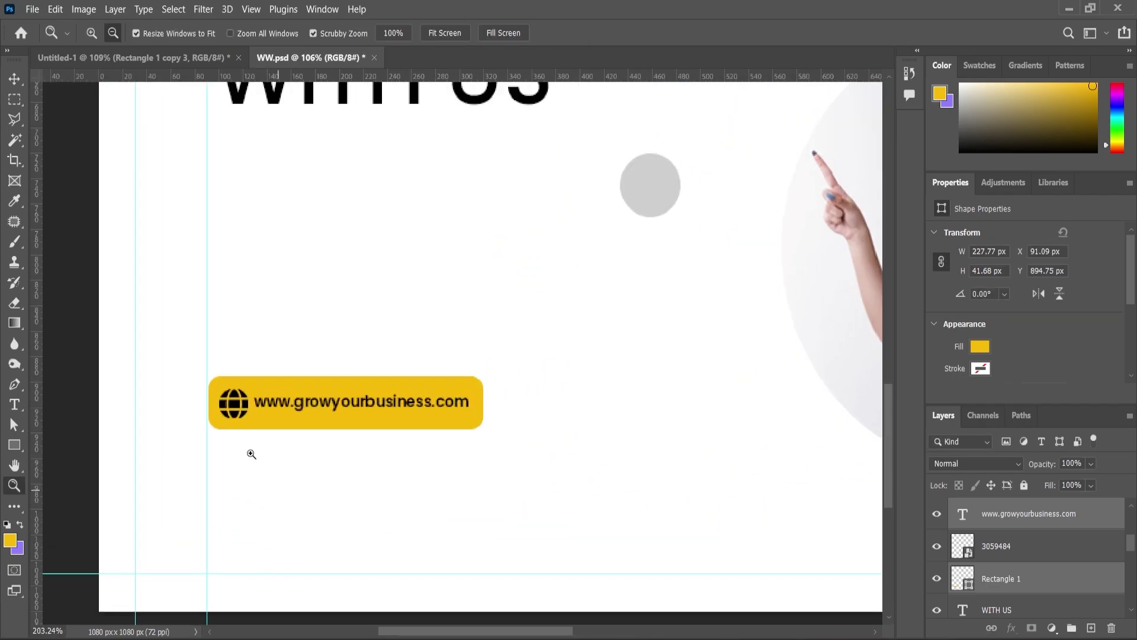
pyautogui.press('v')
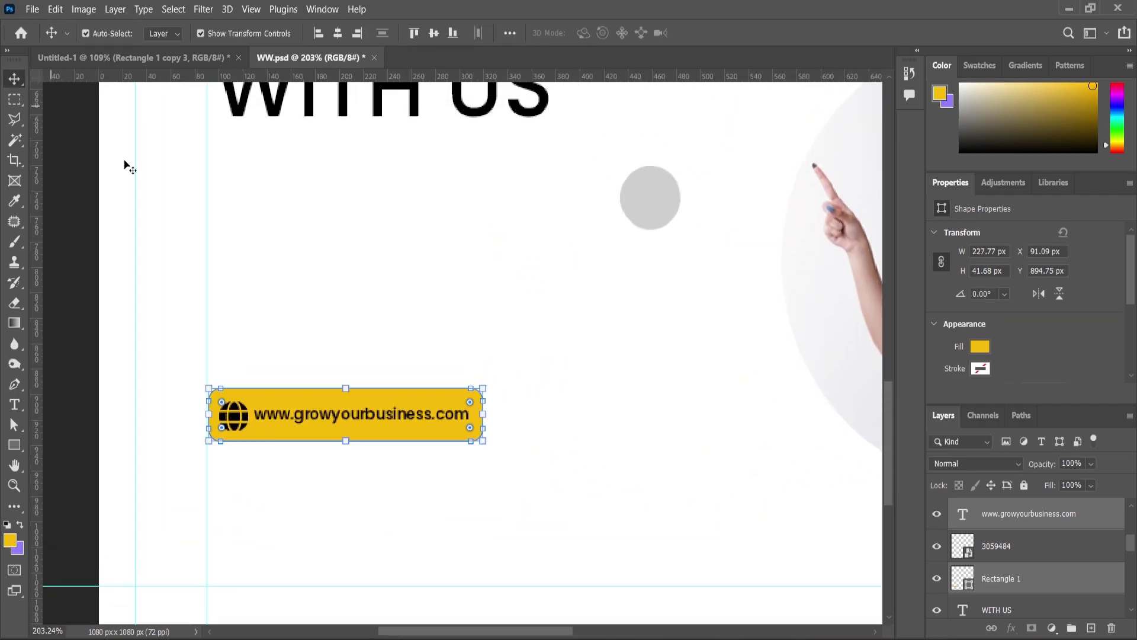
pyautogui.click(1010, 583)
pyautogui.moveTo(483, 415); pyautogui.dragTo(522, 416)
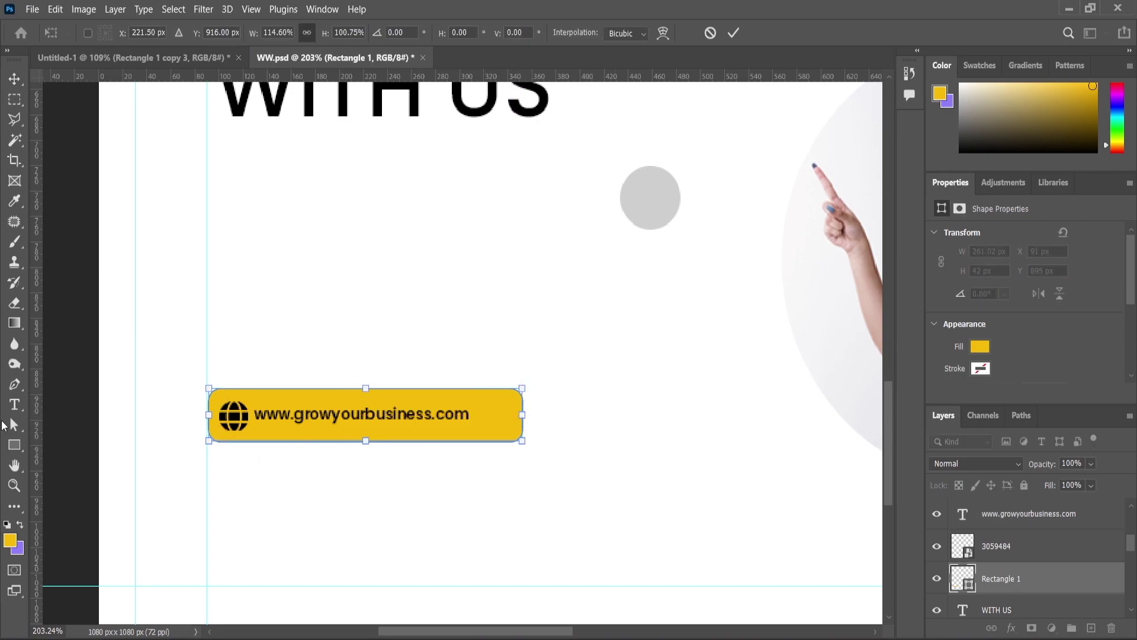
pyautogui.click(14, 404)
pyautogui.click(15, 97)
# Step: Enlarge the web address to about 14 pt and reposition it to fill the button's space right of the globe
pyautogui.scroll(2, 431, 465)
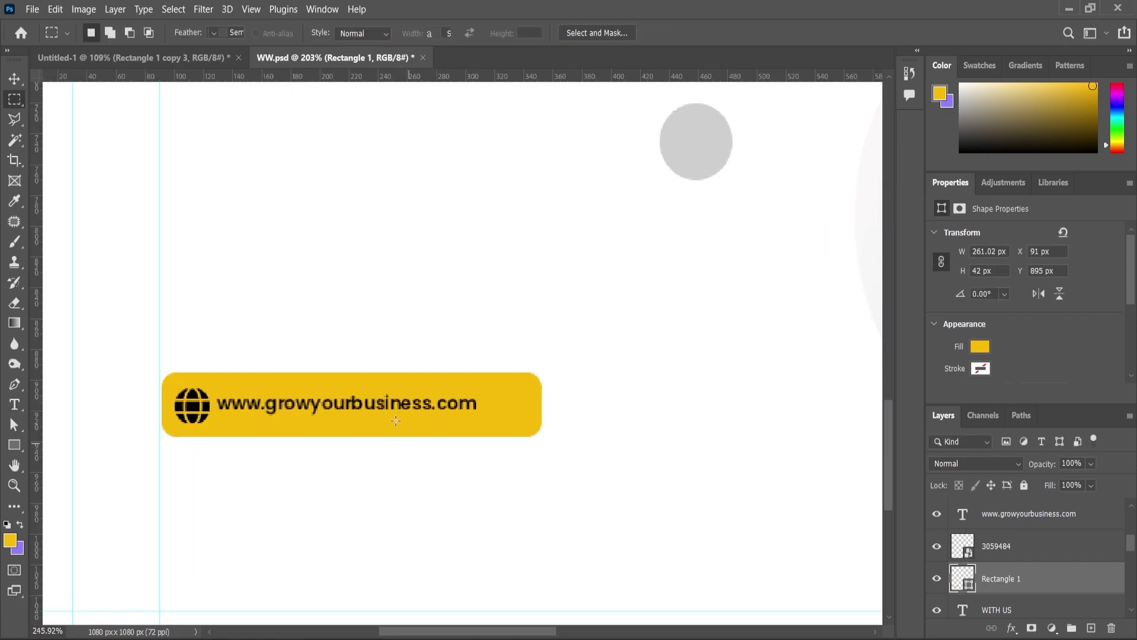
pyautogui.click(14, 78)
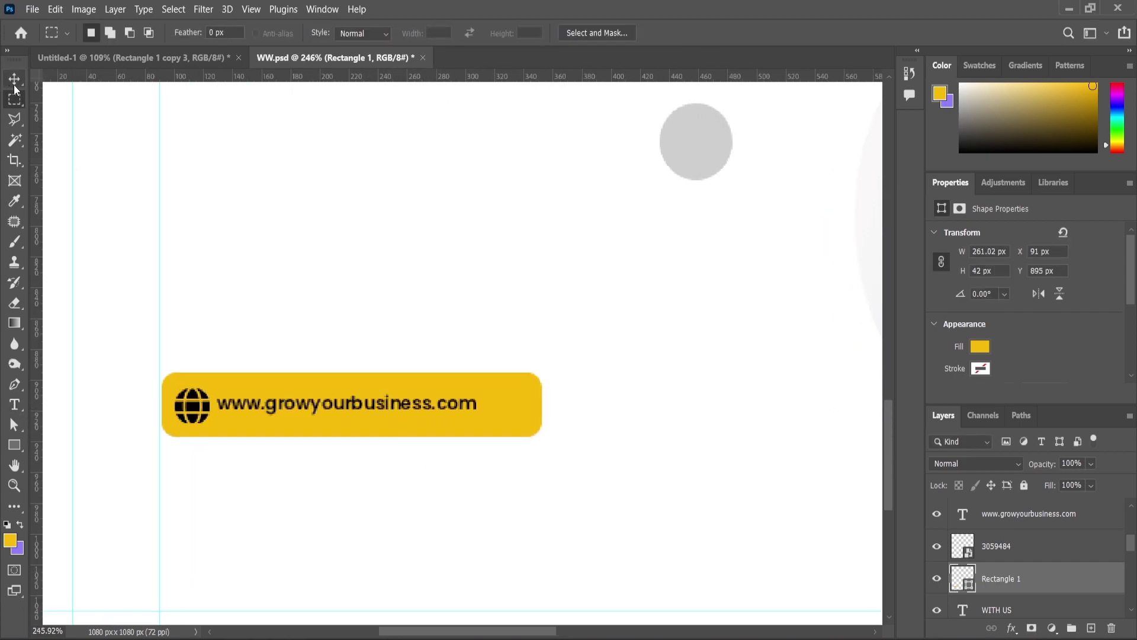
pyautogui.click(343, 410)
pyautogui.moveTo(477, 395); pyautogui.dragTo(492, 392)
pyautogui.moveTo(401, 408); pyautogui.dragTo(423, 411)
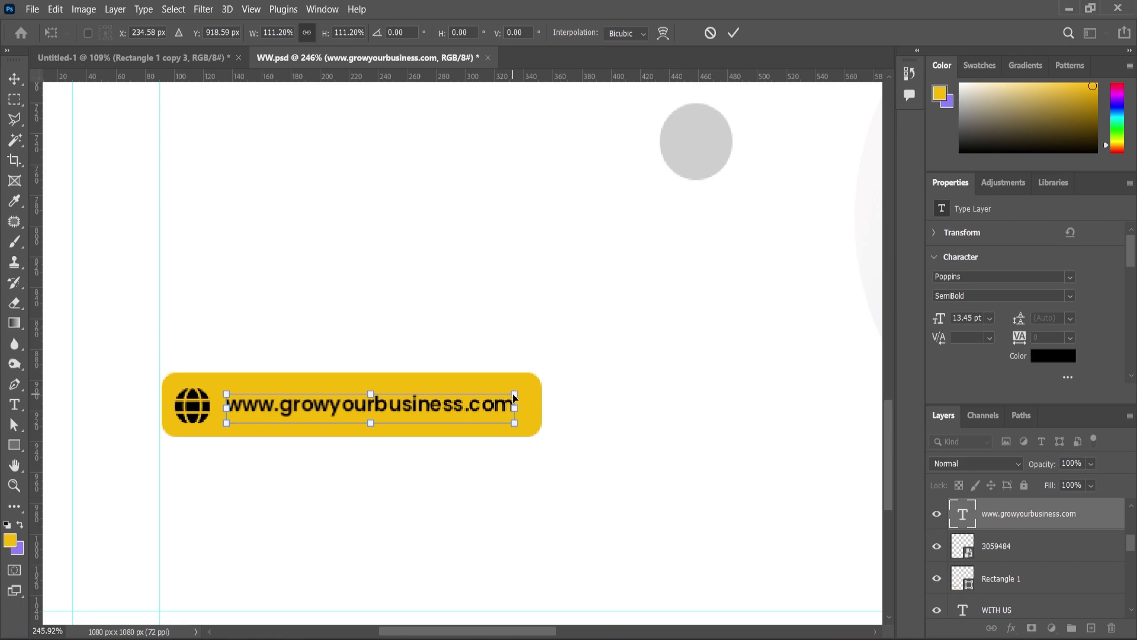
pyautogui.moveTo(516, 395); pyautogui.dragTo(526, 394)
pyautogui.press('Return')
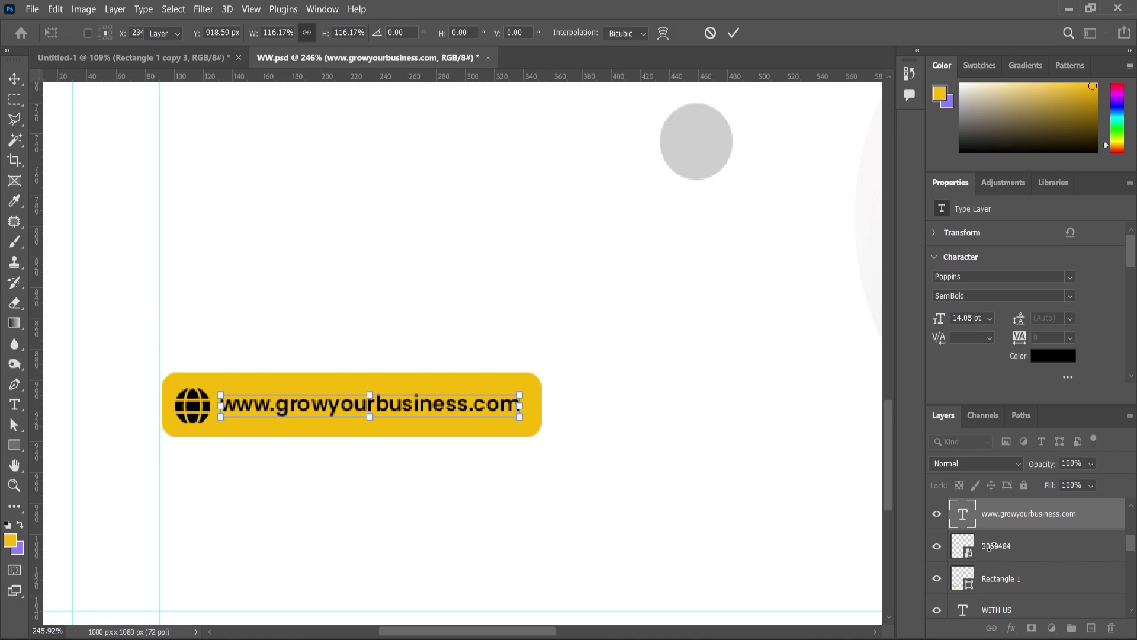
# Step: Nudge the globe icon and web address together to center them on the yellow button, and save the document
pyautogui.keyDown('ctrl'); pyautogui.click(1000, 549); pyautogui.keyUp('ctrl')
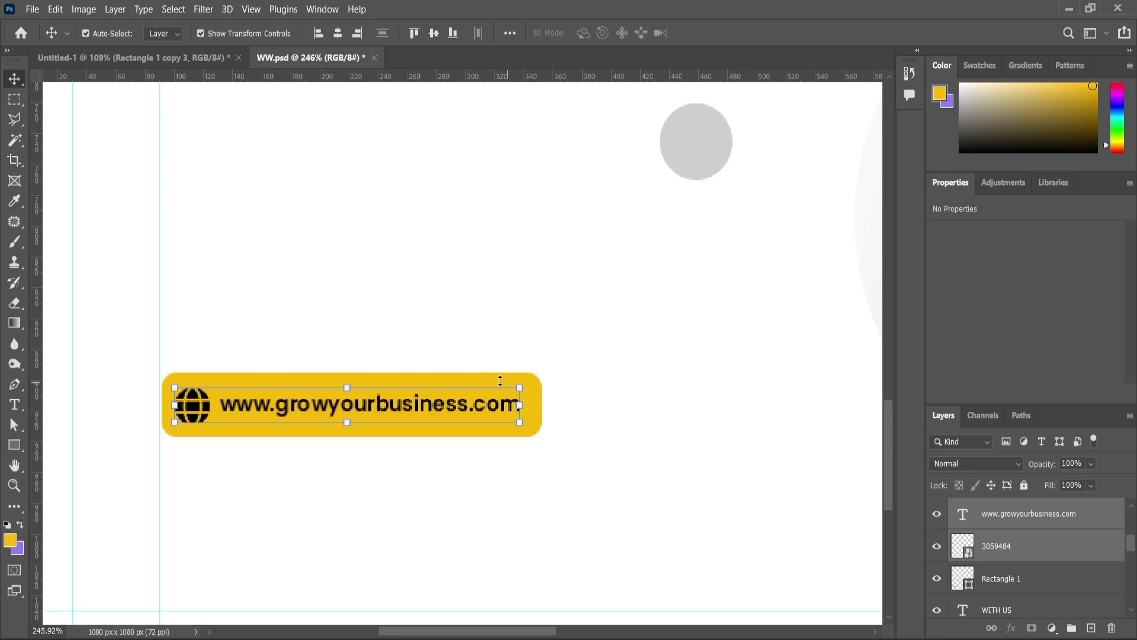
pyautogui.scroll(3, 411, 411)
pyautogui.moveTo(372, 409); pyautogui.dragTo(374, 406)
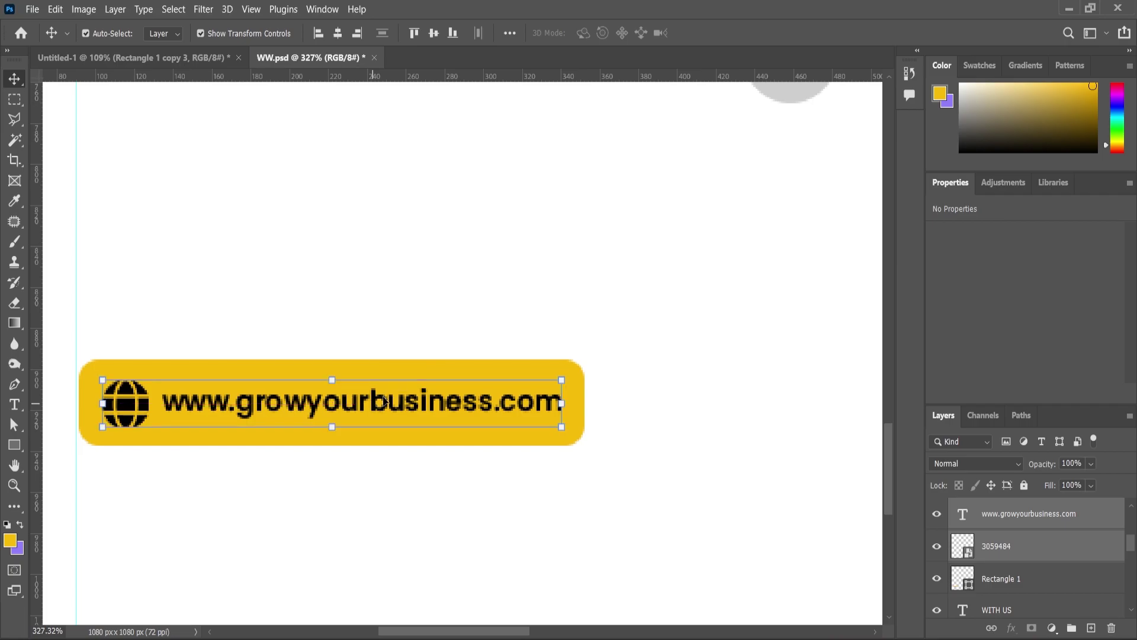
pyautogui.click(14, 485)
pyautogui.click(445, 34)
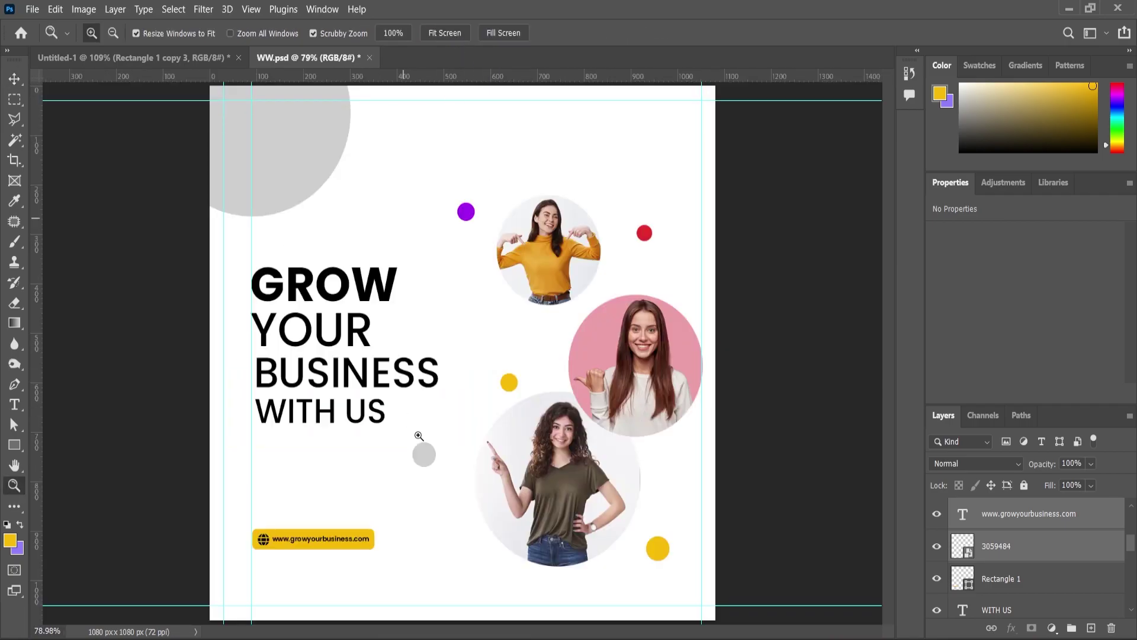
pyautogui.hotkey('ctrl', 's')
# Step: Enlarge the yellow button with its globe and web address to about 313 px wide and move it down near the lower margin guide
pyautogui.click(14, 79)
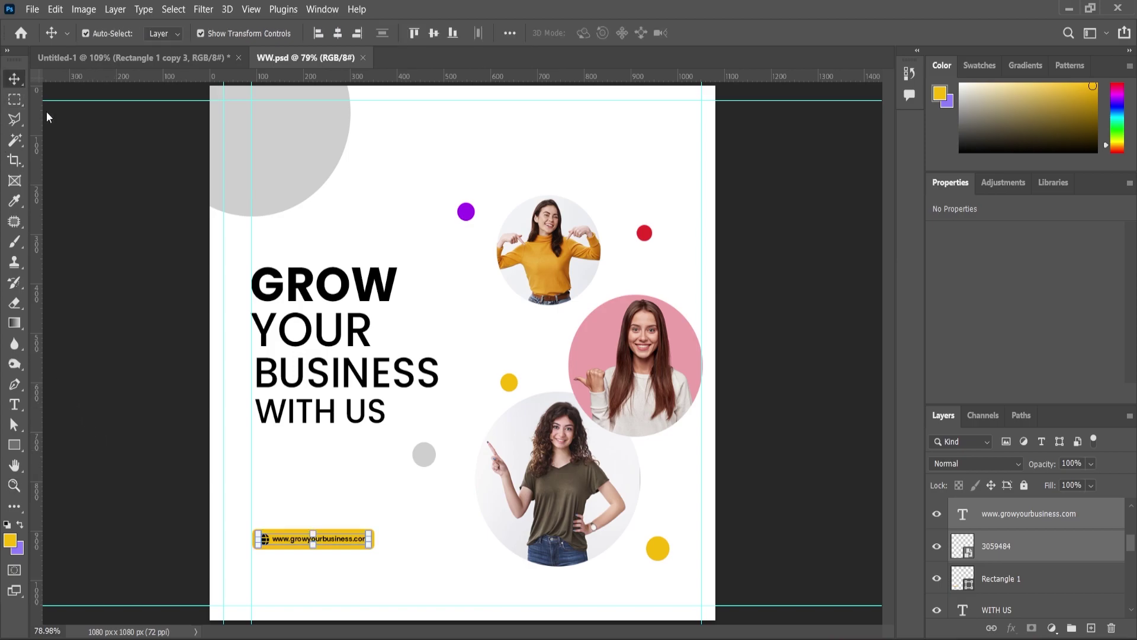
pyautogui.keyDown('shift'); pyautogui.click(1025, 592); pyautogui.keyUp('shift')
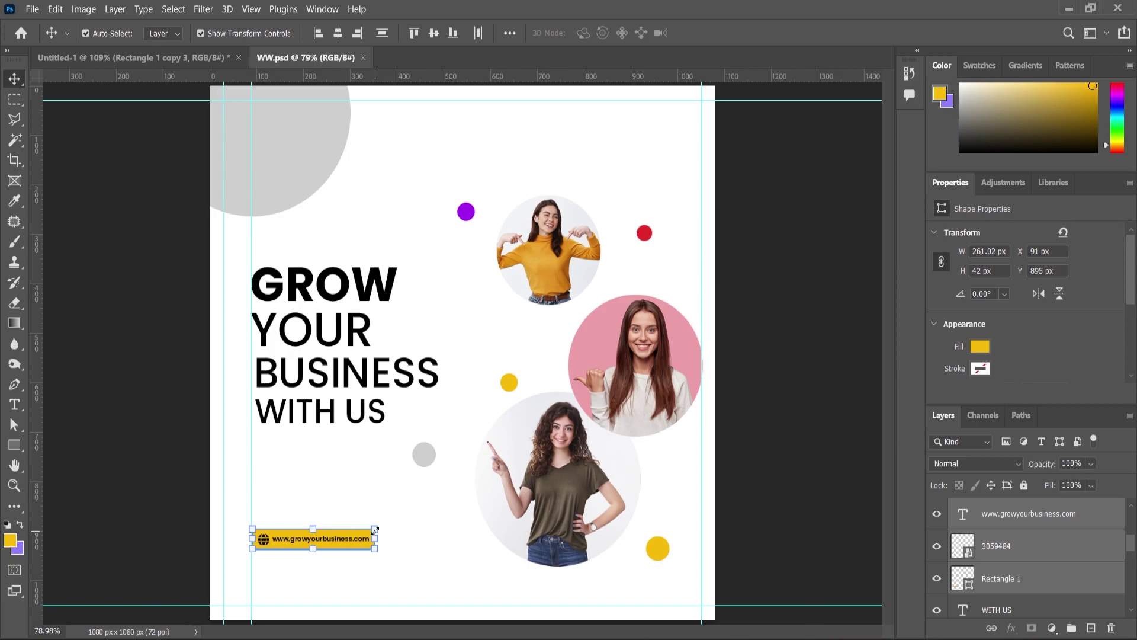
pyautogui.moveTo(374, 529); pyautogui.dragTo(389, 523)
pyautogui.moveTo(352, 551); pyautogui.dragTo(364, 583)
pyautogui.click(16, 492)
pyautogui.scroll(-1, 347, 495)
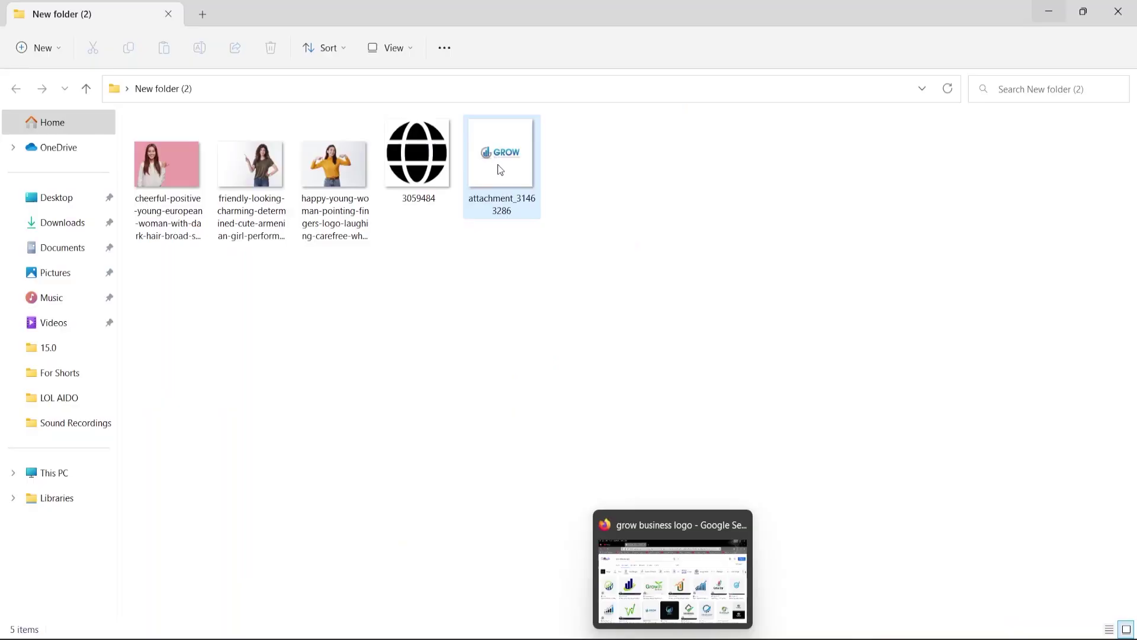
# Step: Open attachment_31463286.png from the New folder (2) folder, copy the whole GROW logo image, close it and paste it above Layer 1 in WW.psd
pyautogui.moveTo(498, 166); pyautogui.dragTo(582, 66)
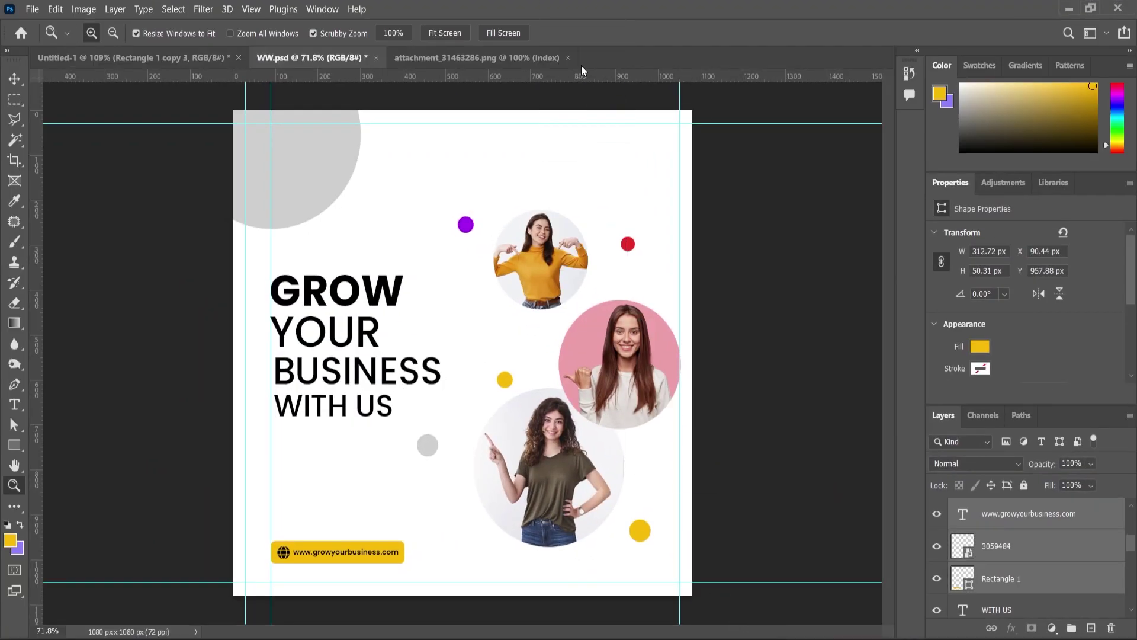
pyautogui.hotkey('ctrl', 'a')
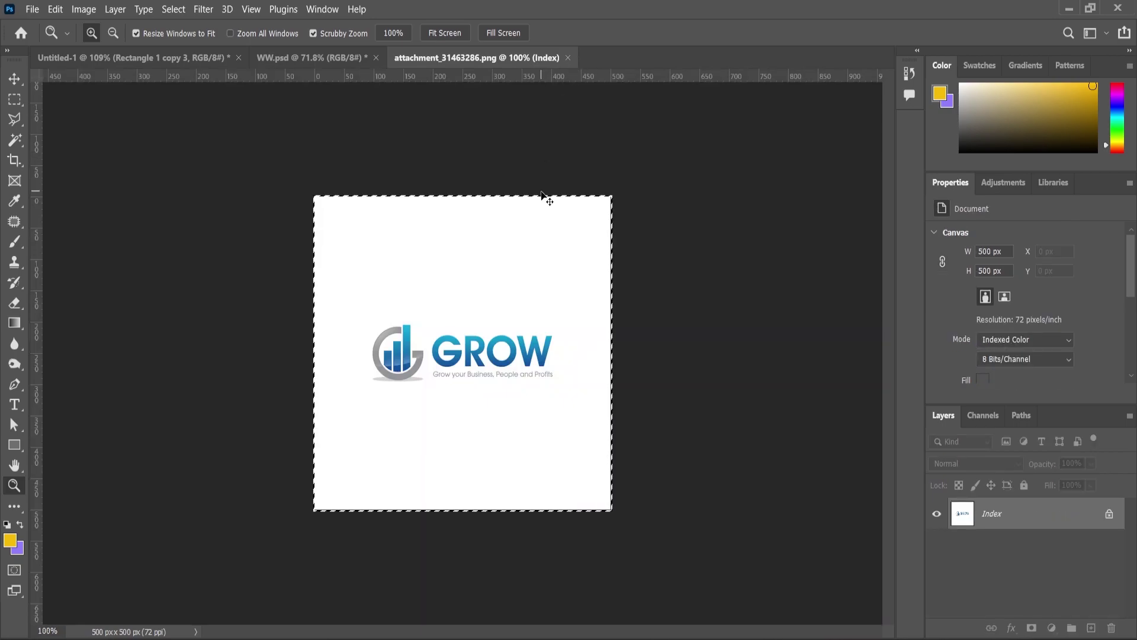
pyautogui.click(570, 58)
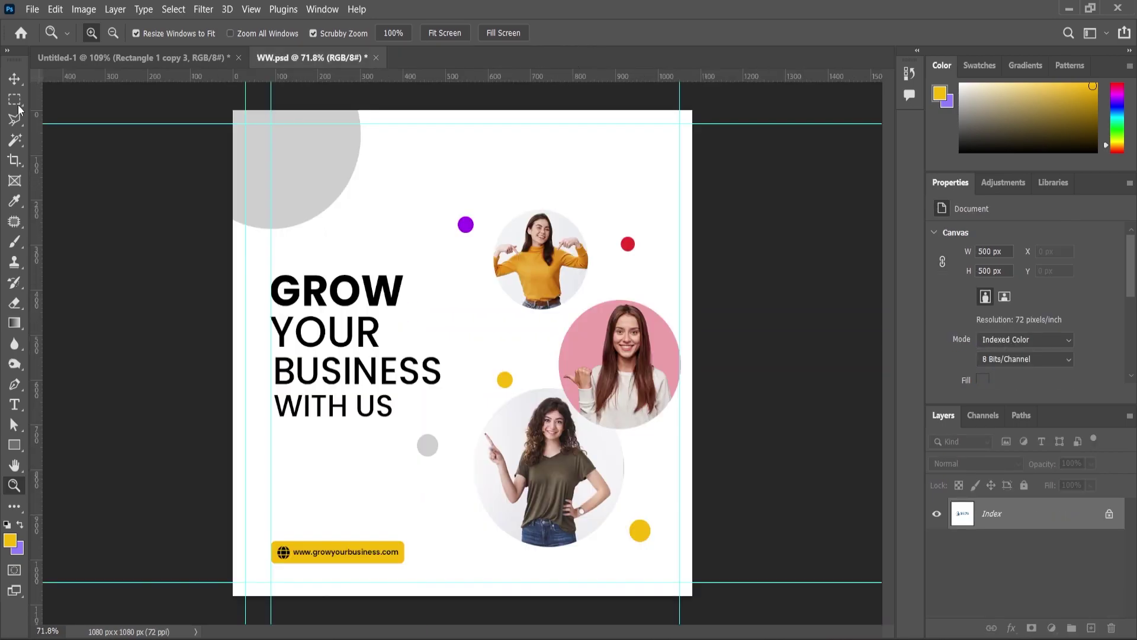
pyautogui.click(14, 78)
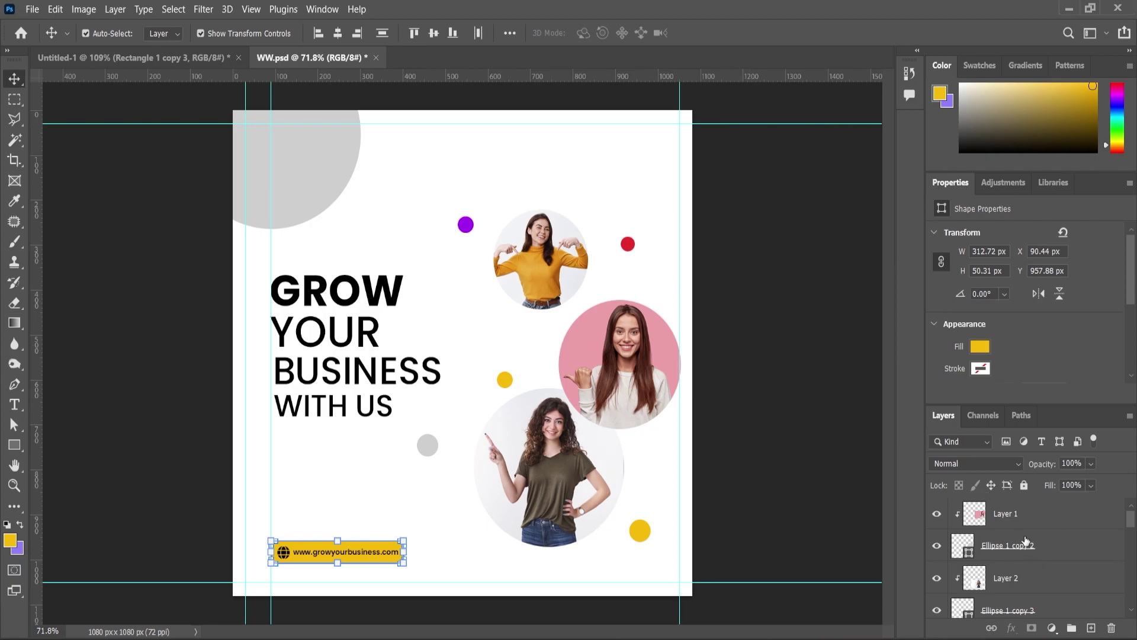
pyautogui.click(1017, 521)
pyautogui.hotkey('ctrl', 'v')
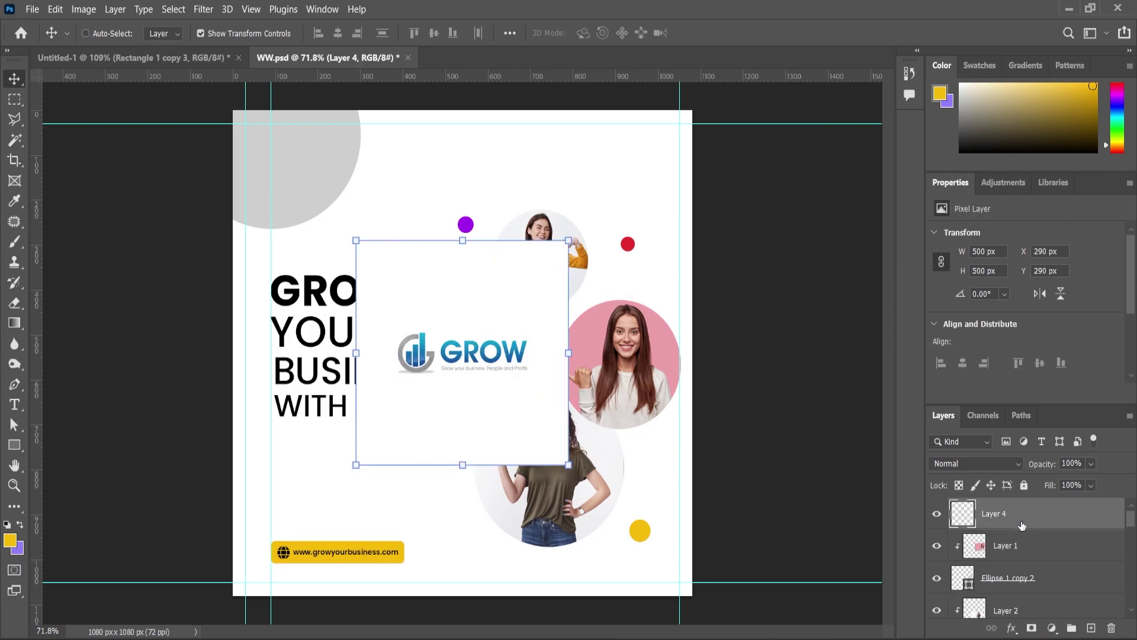
# Step: Move the GROW logo to the upper-right corner of the post and scale it down to about 49%
pyautogui.moveTo(553, 264); pyautogui.dragTo(652, 154)
pyautogui.scroll(3, 673, 138)
pyautogui.scroll(2, 673, 138)
pyautogui.scroll(-2, 640, 165)
pyautogui.scroll(1, 610, 240)
pyautogui.moveTo(559, 260); pyautogui.dragTo(536, 280)
pyautogui.moveTo(709, 208); pyautogui.dragTo(688, 169)
pyautogui.scroll(-3, 635, 213)
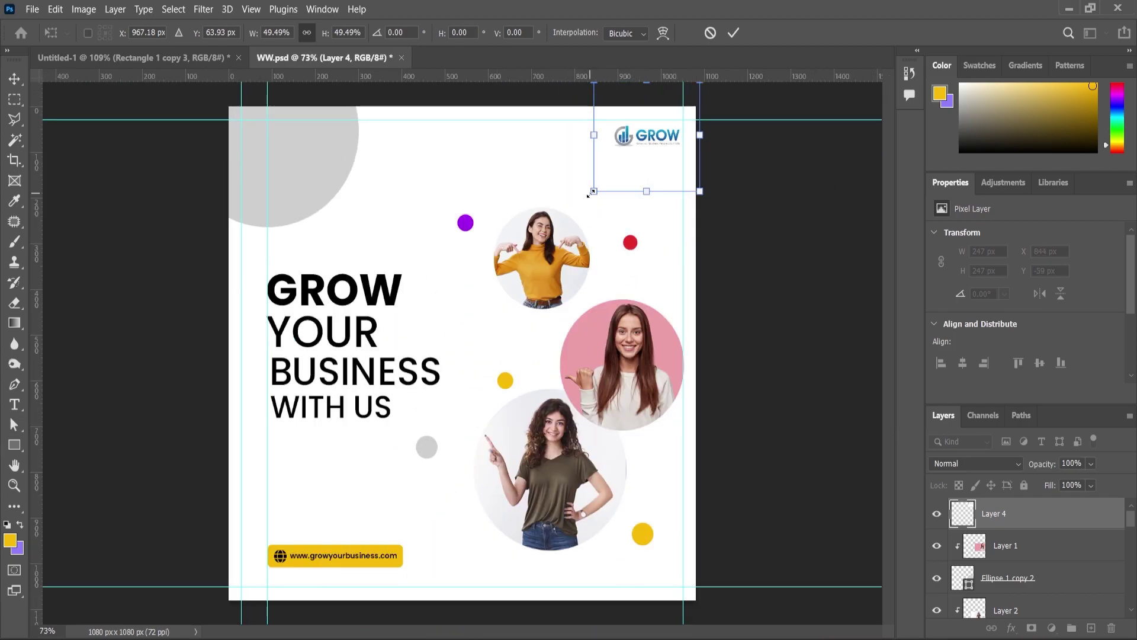
# Step: Enlarge the GROW logo layer to about 322 px wide and reposition it inside the upper-right margin guides
pyautogui.moveTo(590, 194); pyautogui.dragTo(571, 202)
pyautogui.moveTo(646, 134); pyautogui.dragTo(648, 139)
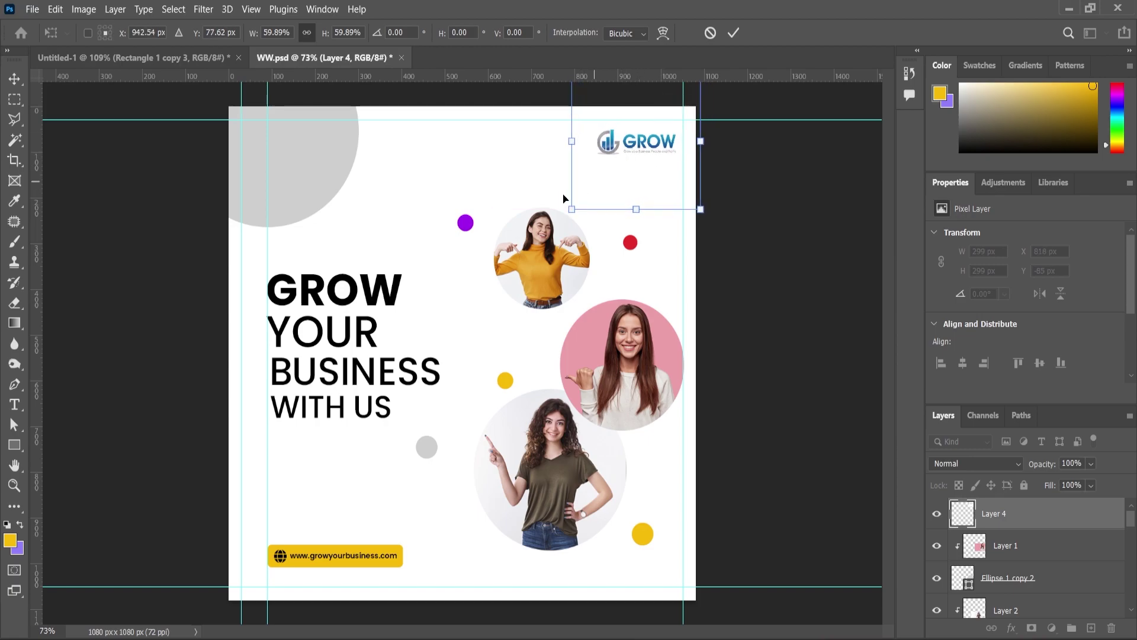
pyautogui.moveTo(571, 211); pyautogui.dragTo(560, 221)
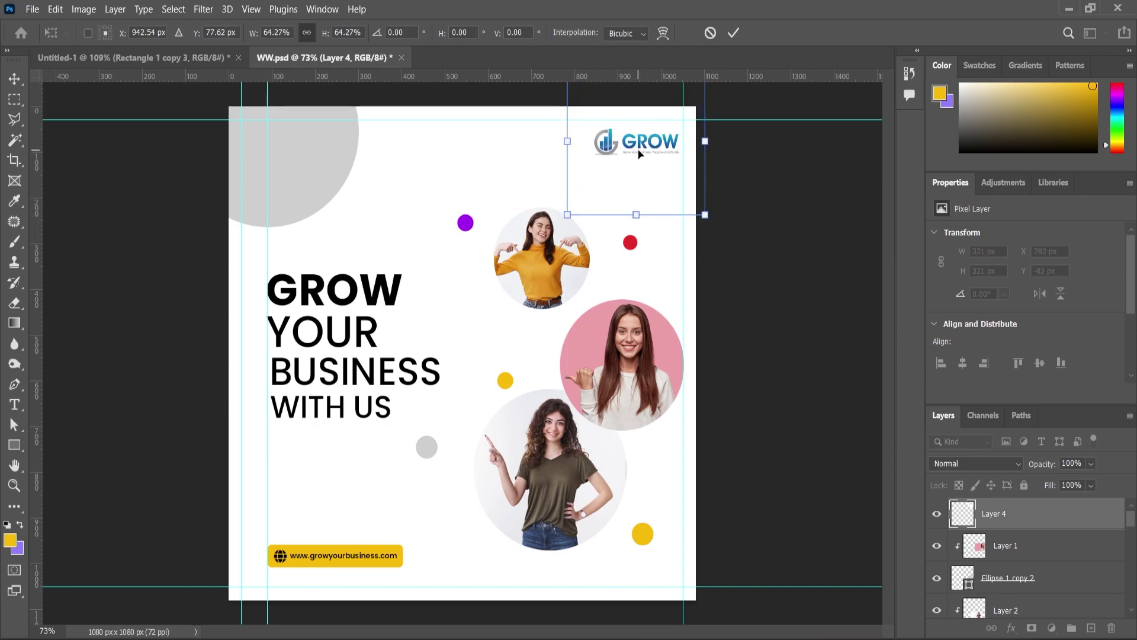
pyautogui.moveTo(634, 154); pyautogui.dragTo(632, 160)
pyautogui.press('Return')
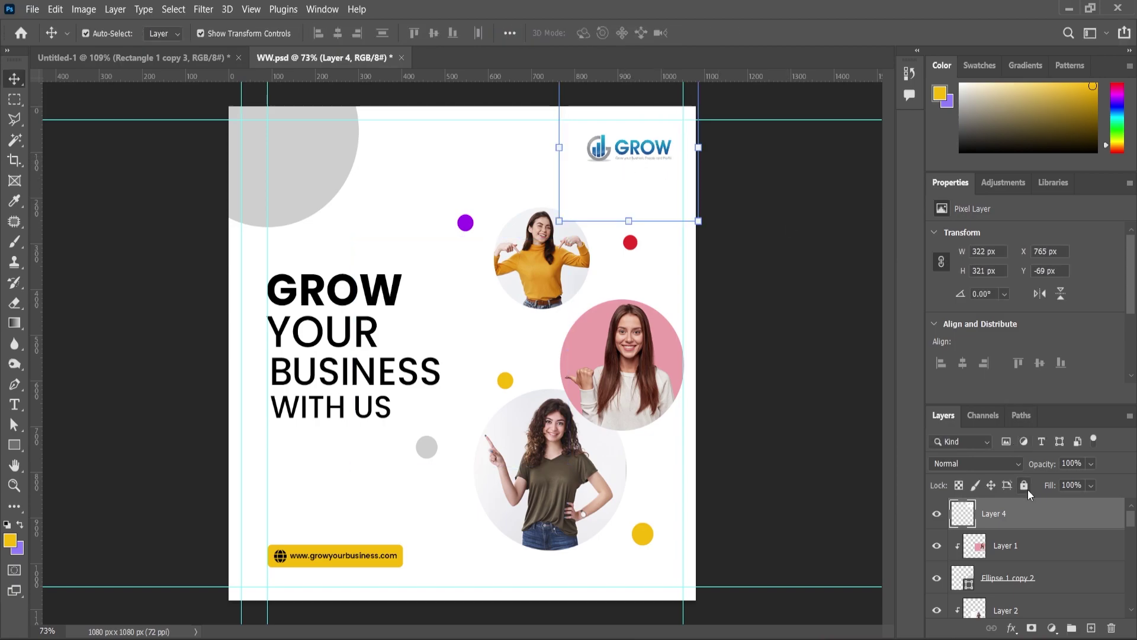
# Step: Set the logo layer's blend mode to Multiply, enlarge it to about 352 px wide and shift it slightly inward from the corner
pyautogui.click(982, 466)
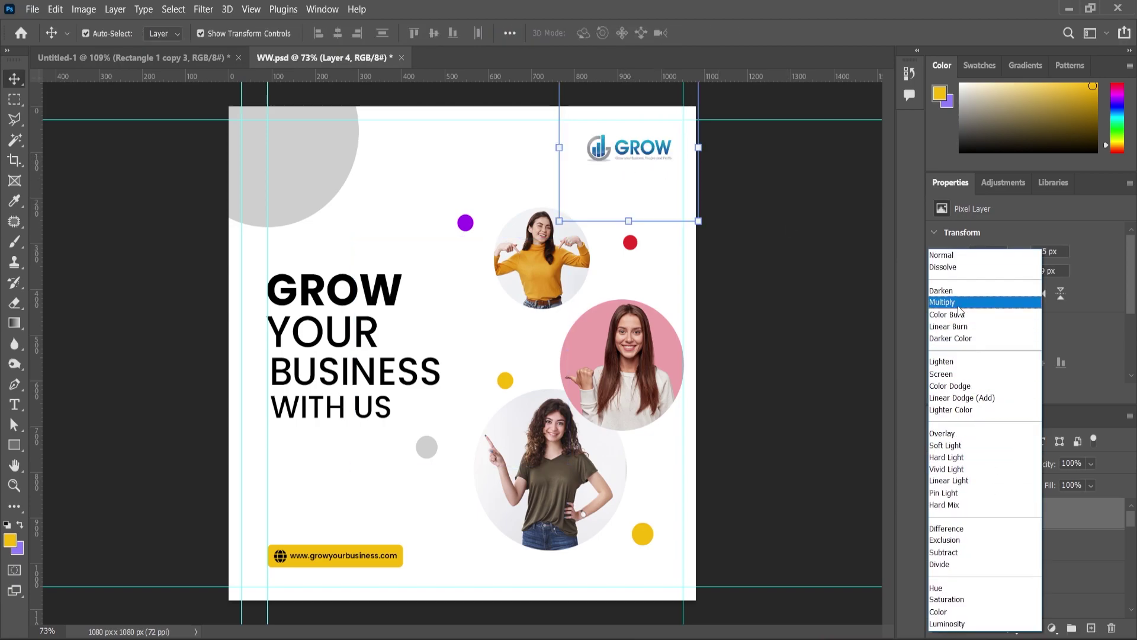
pyautogui.click(947, 302)
pyautogui.moveTo(555, 221); pyautogui.dragTo(553, 227)
pyautogui.moveTo(660, 153); pyautogui.dragTo(653, 156)
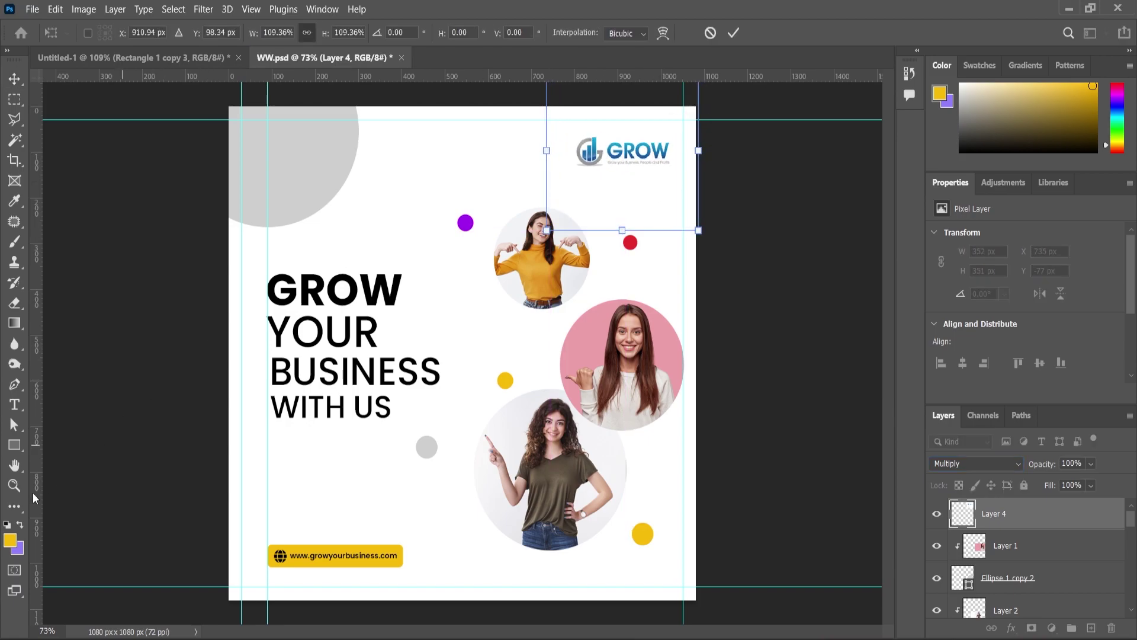
pyautogui.click(17, 486)
pyautogui.click(553, 277)
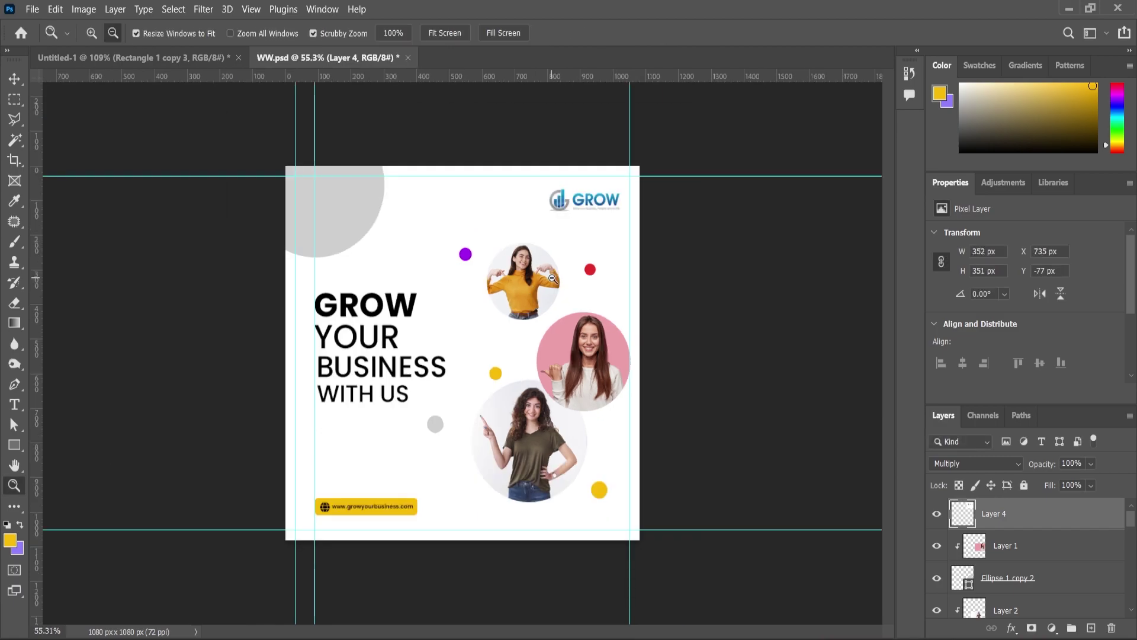
pyautogui.click(585, 280)
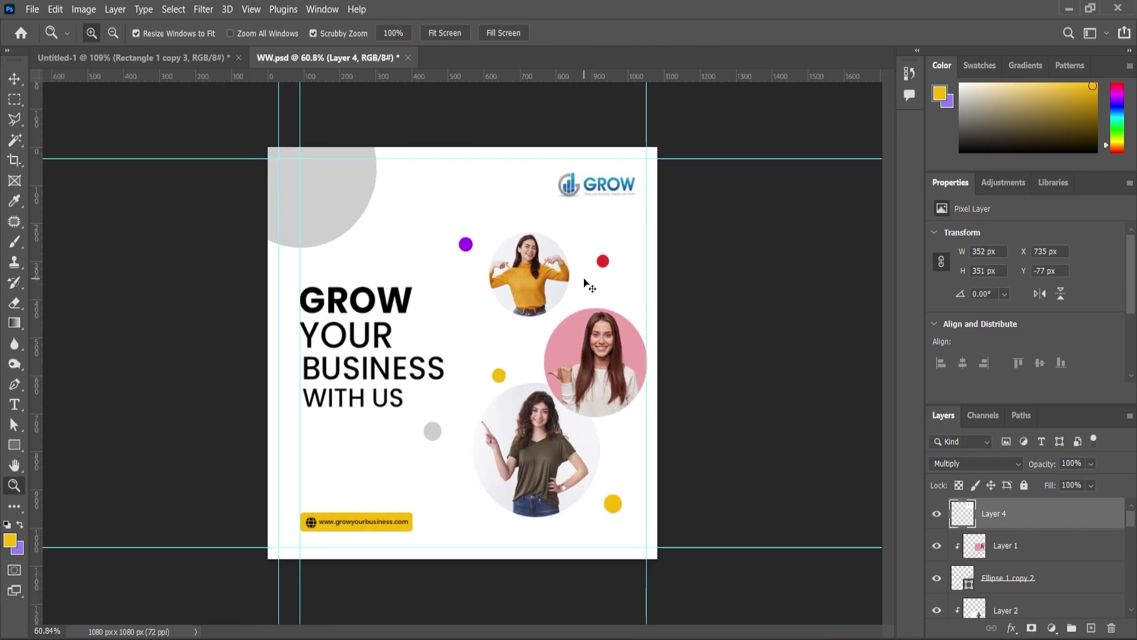